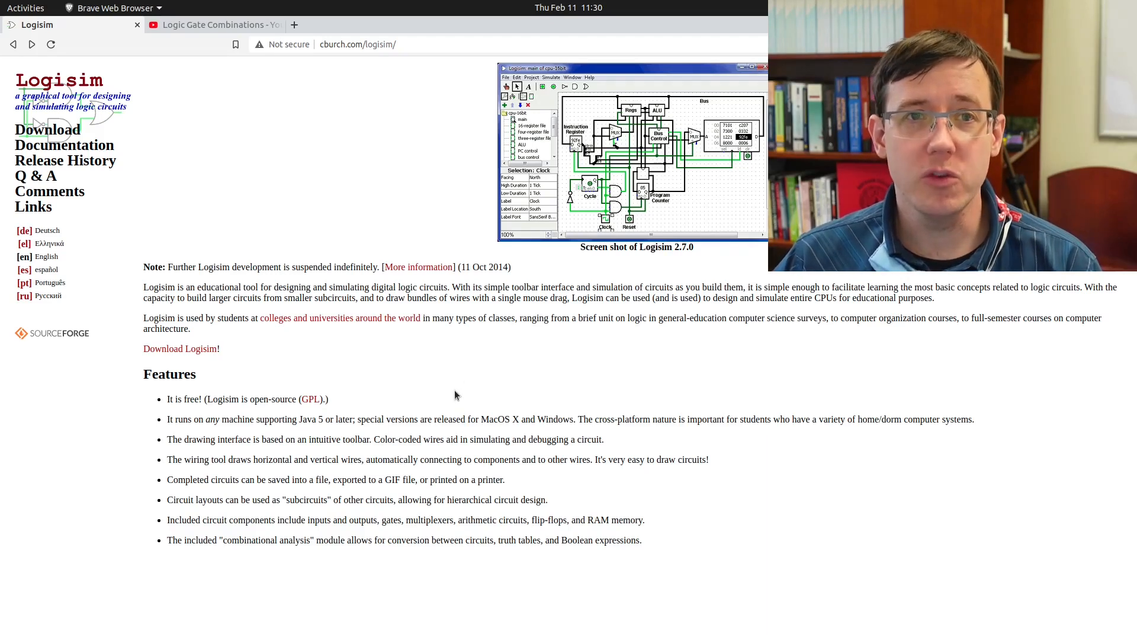
Step: Download logisim-generic-2.7.1.jar from Logisim's SourceForge page to the Desktop and launch it from the file manager
left_click(59, 134)
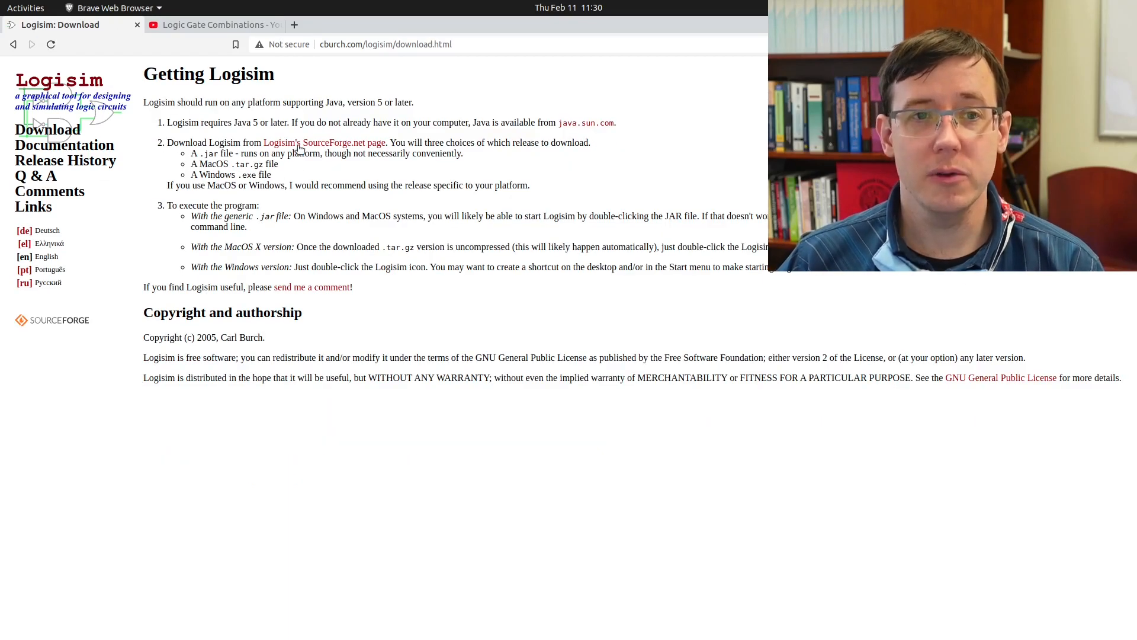
left_click(299, 148)
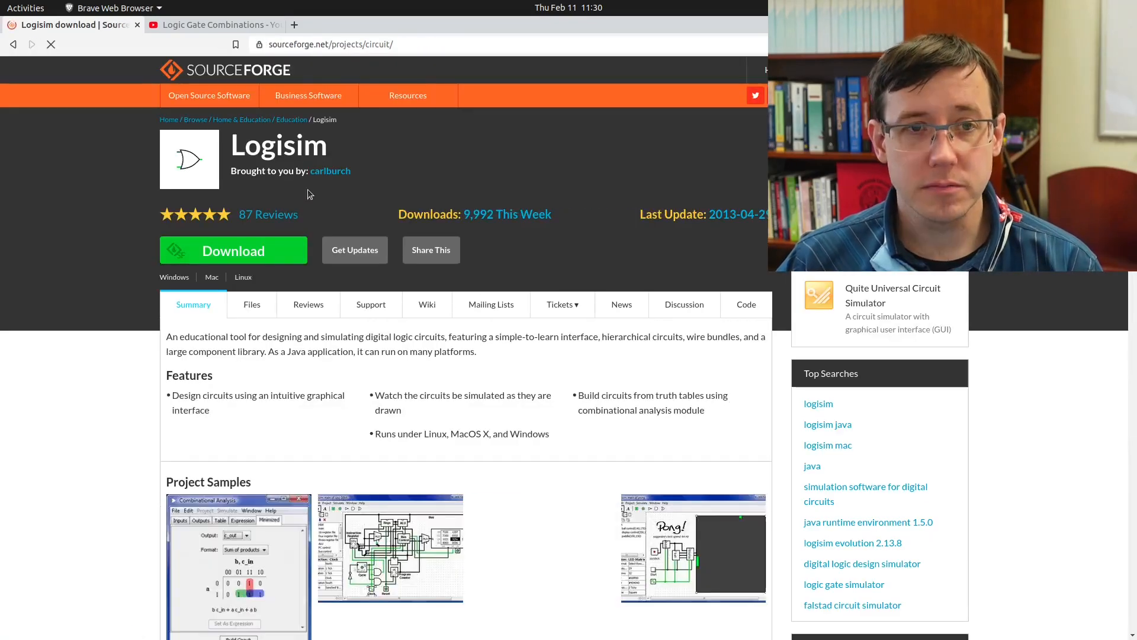
left_click(256, 254)
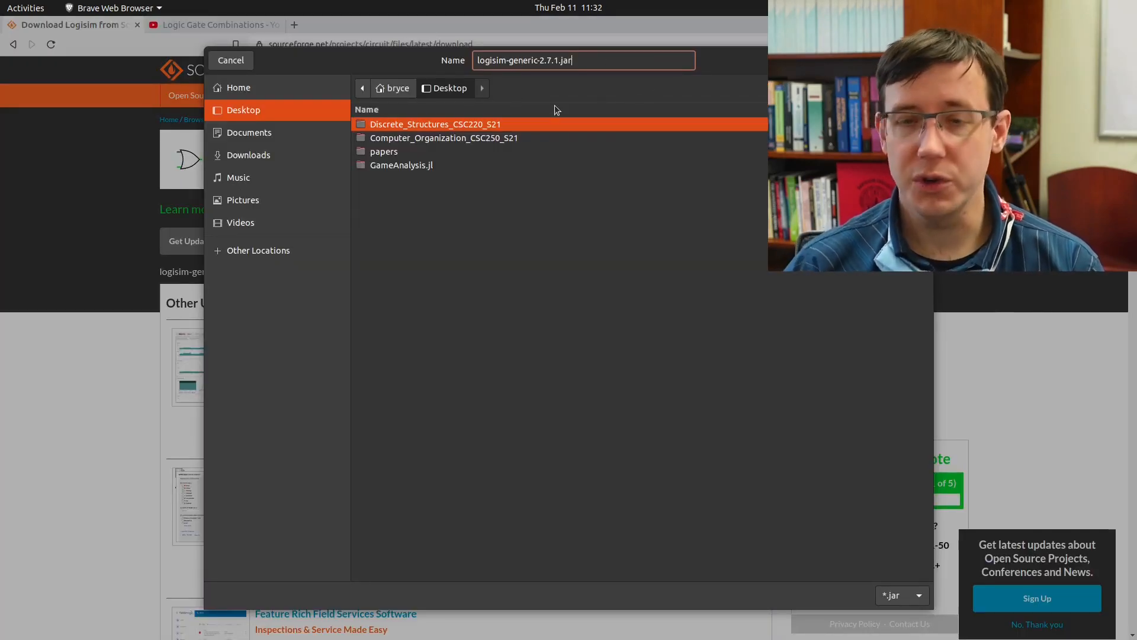
key("Return")
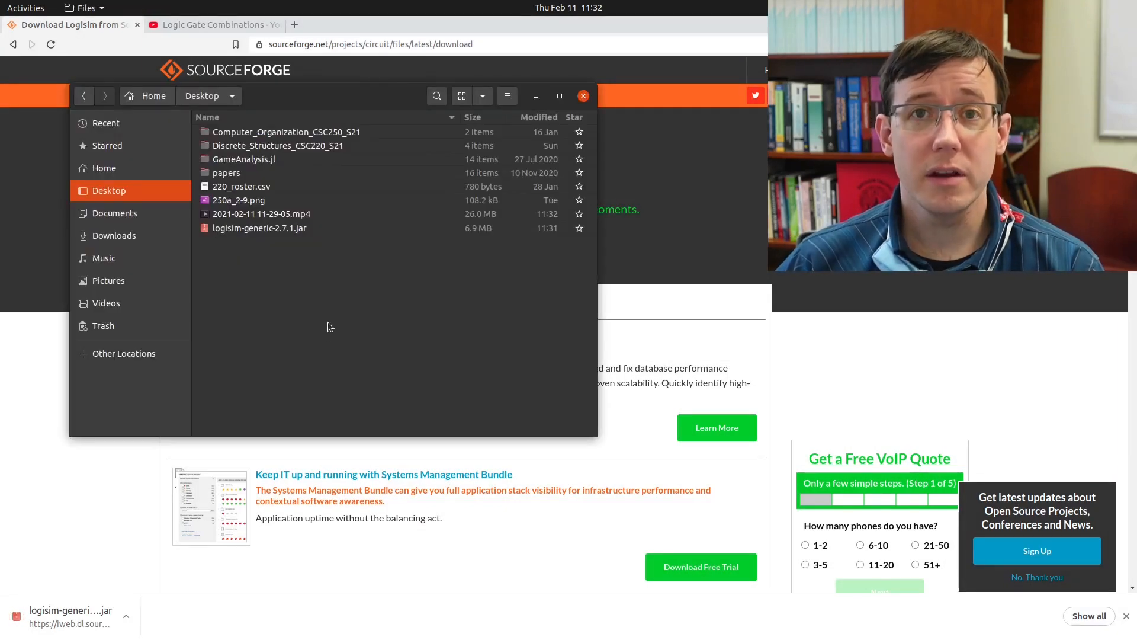
double_click(271, 232)
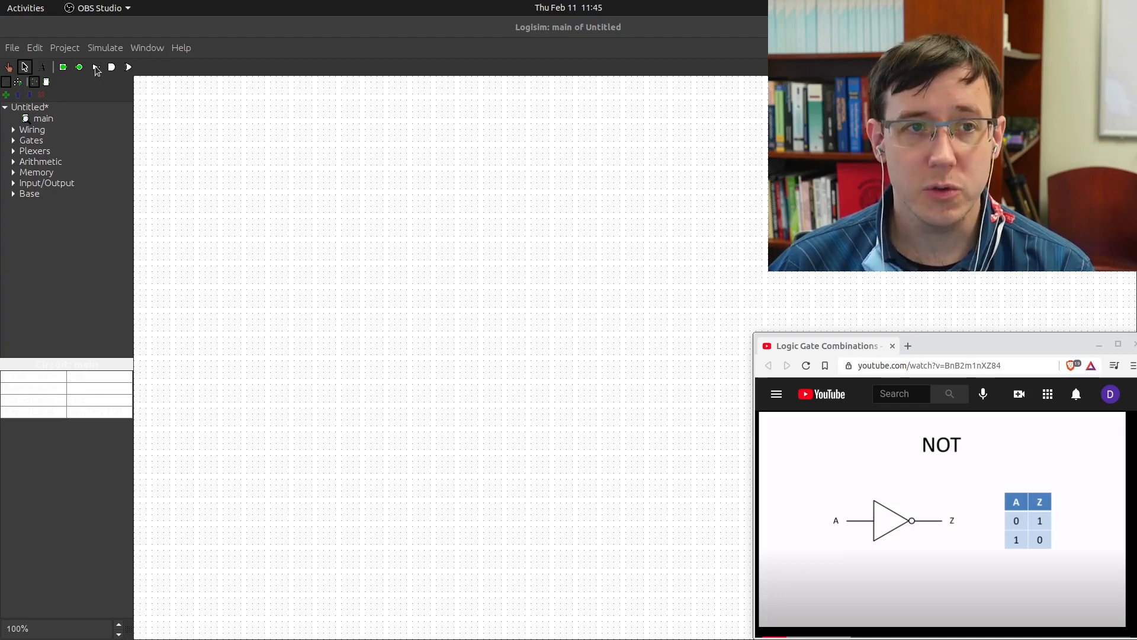
Step: Place a NOT gate on the empty canvas, shift it up and left, and draw short wires from its input and output
left_click(96, 68)
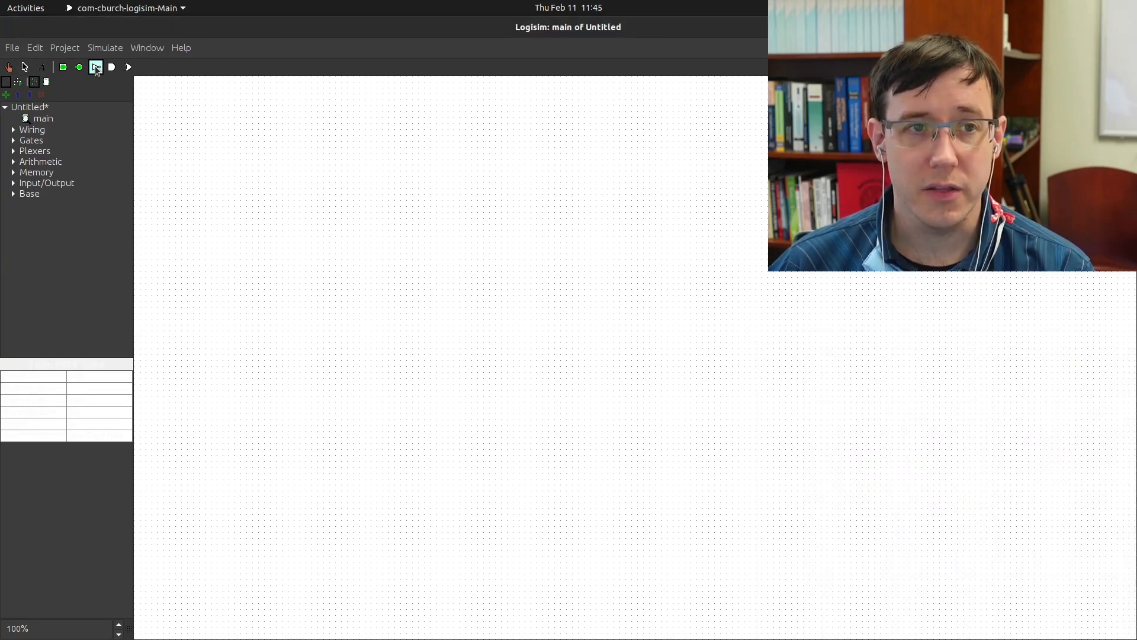
left_click(283, 170)
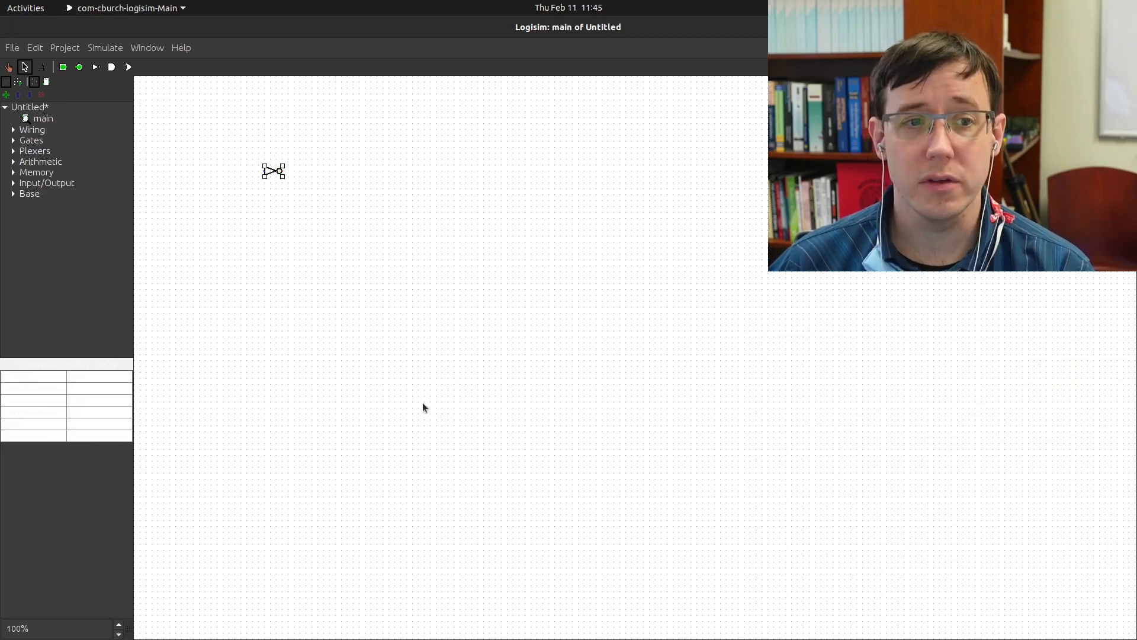
left_click(215, 410)
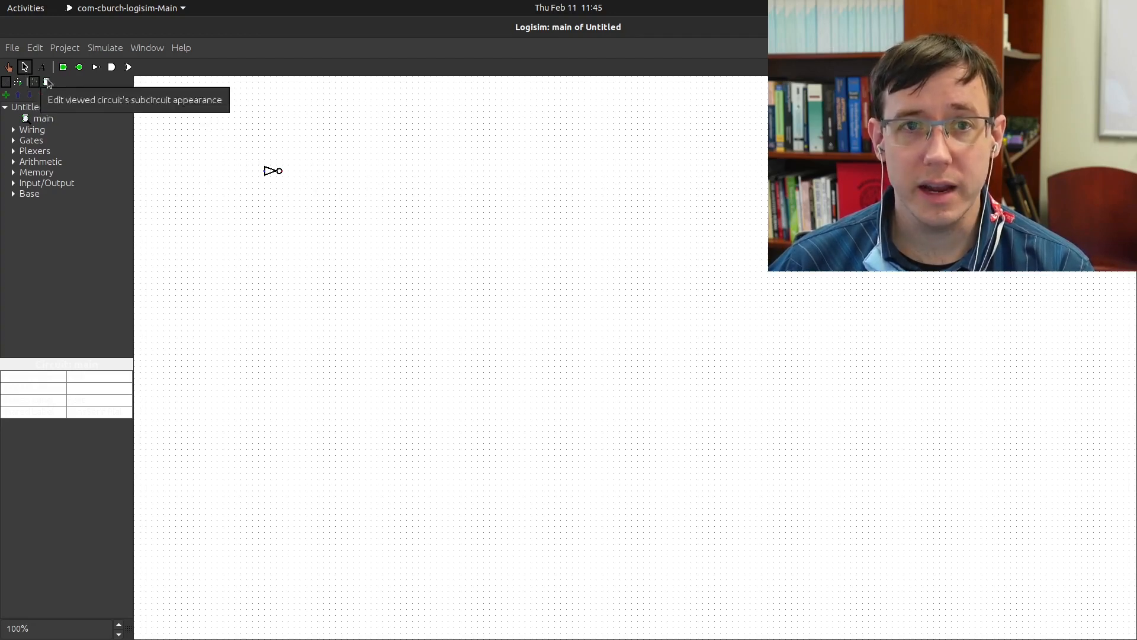
left_click(270, 175)
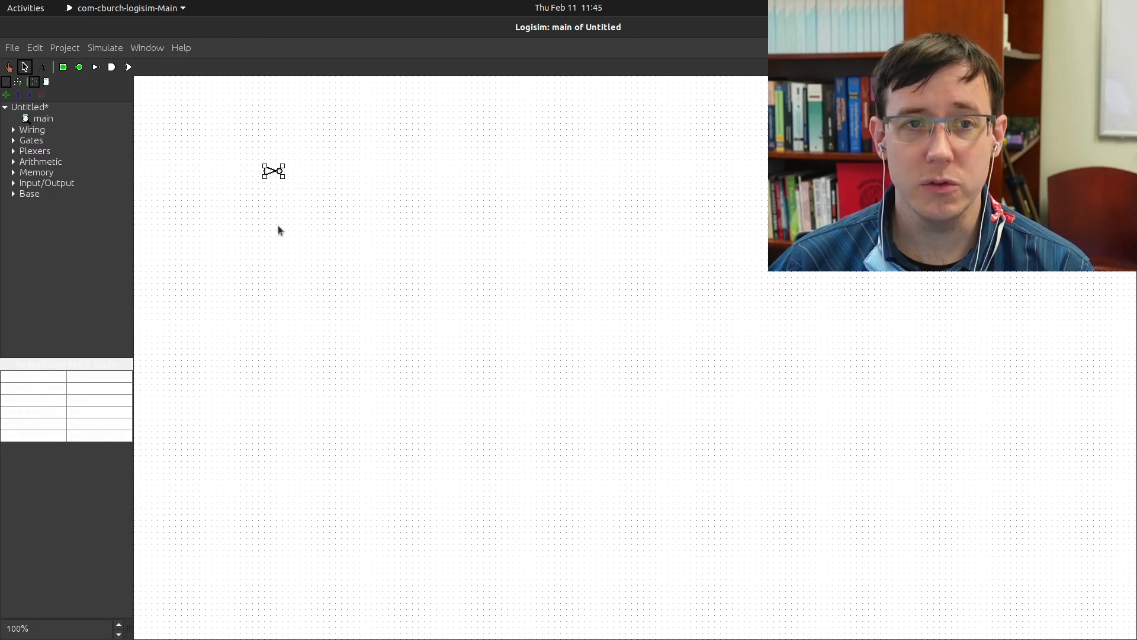
left_click_drag(269, 172, 234, 155)
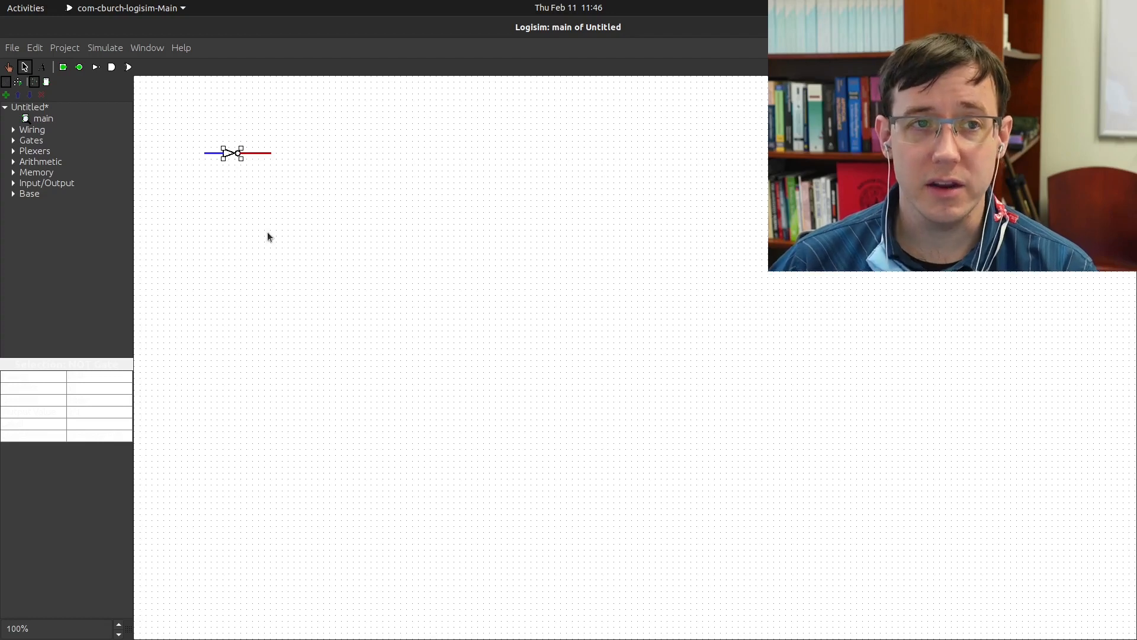
Step: Add an input pin left of the NOT gate and wire it to the gate's input
left_click(63, 71)
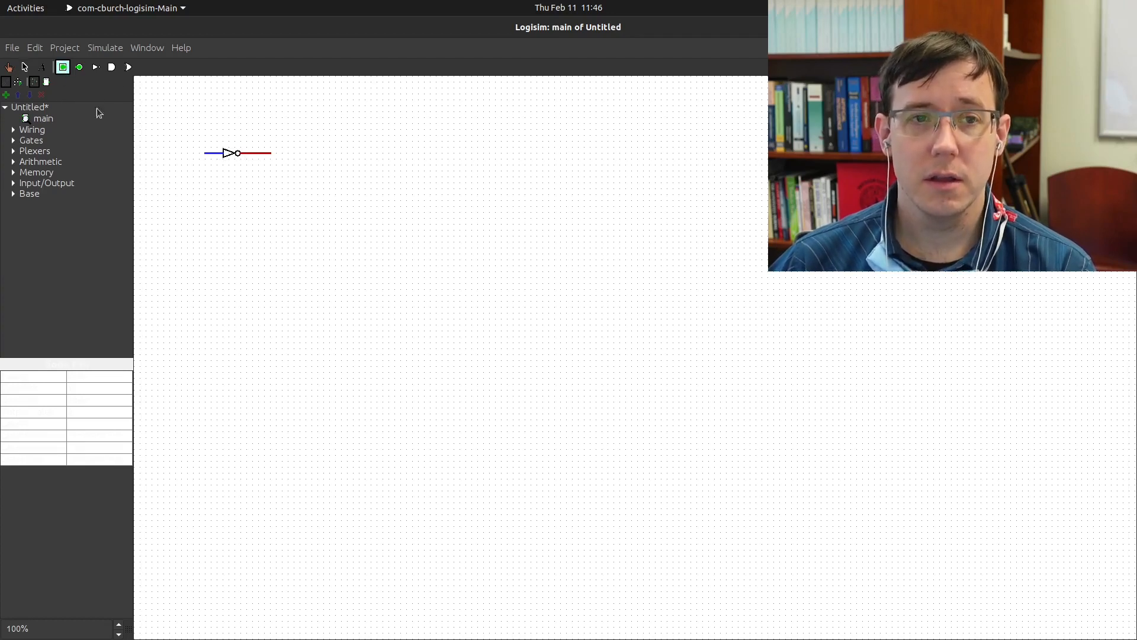
left_click(177, 153)
left_click(177, 153)
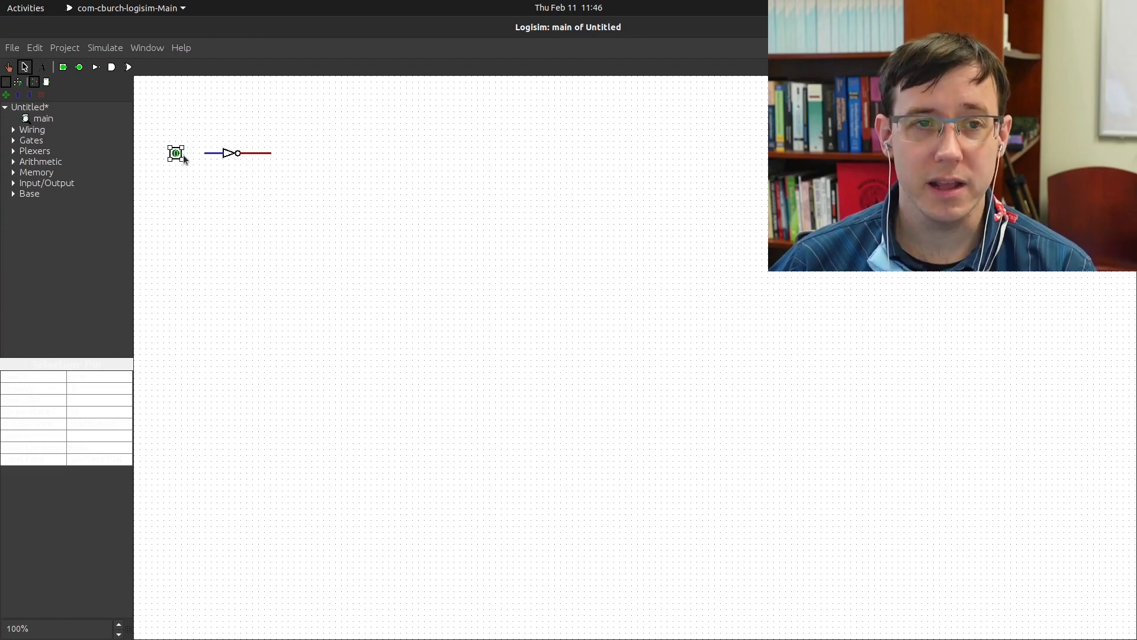
left_click_drag(194, 154, 201, 155)
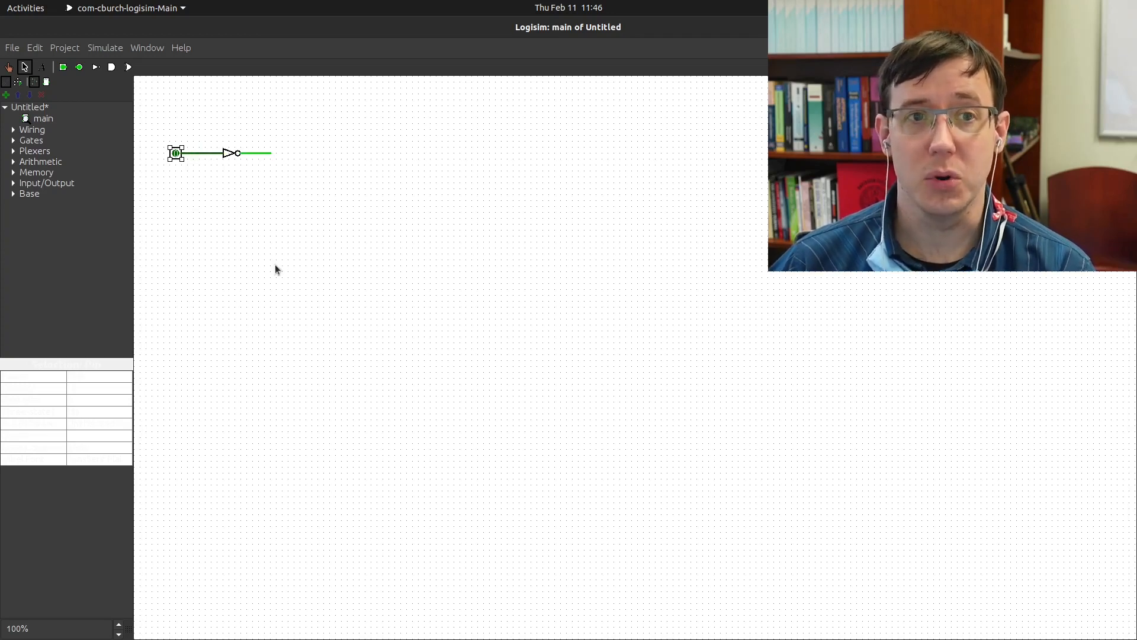
Step: Add an output pin right of the NOT gate and wire the gate's output to it
left_click(80, 68)
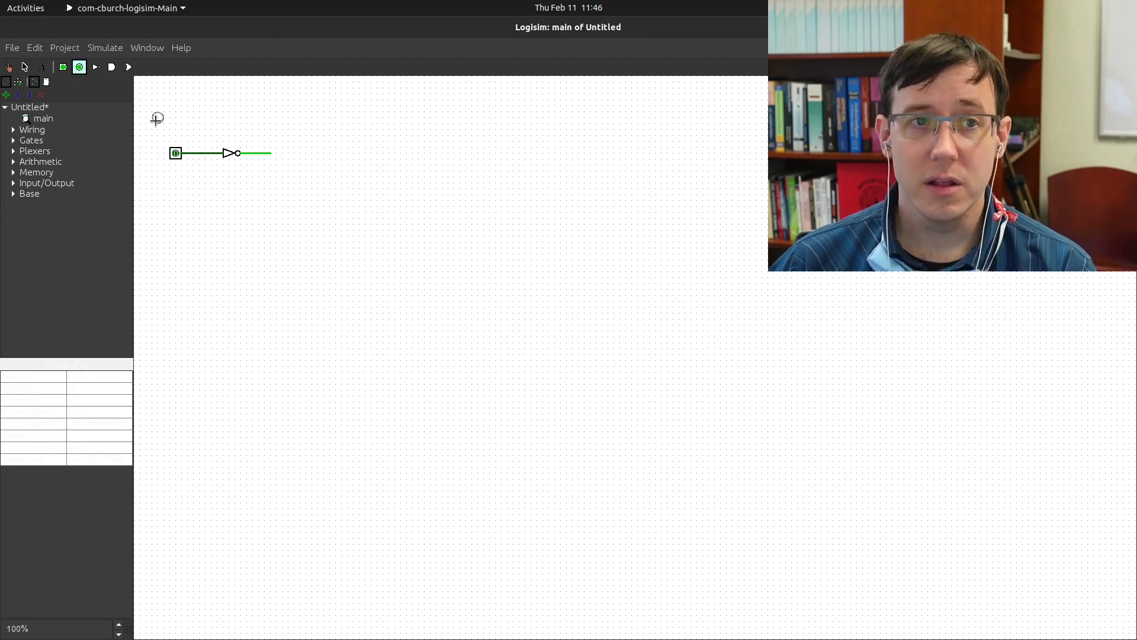
left_click(317, 154)
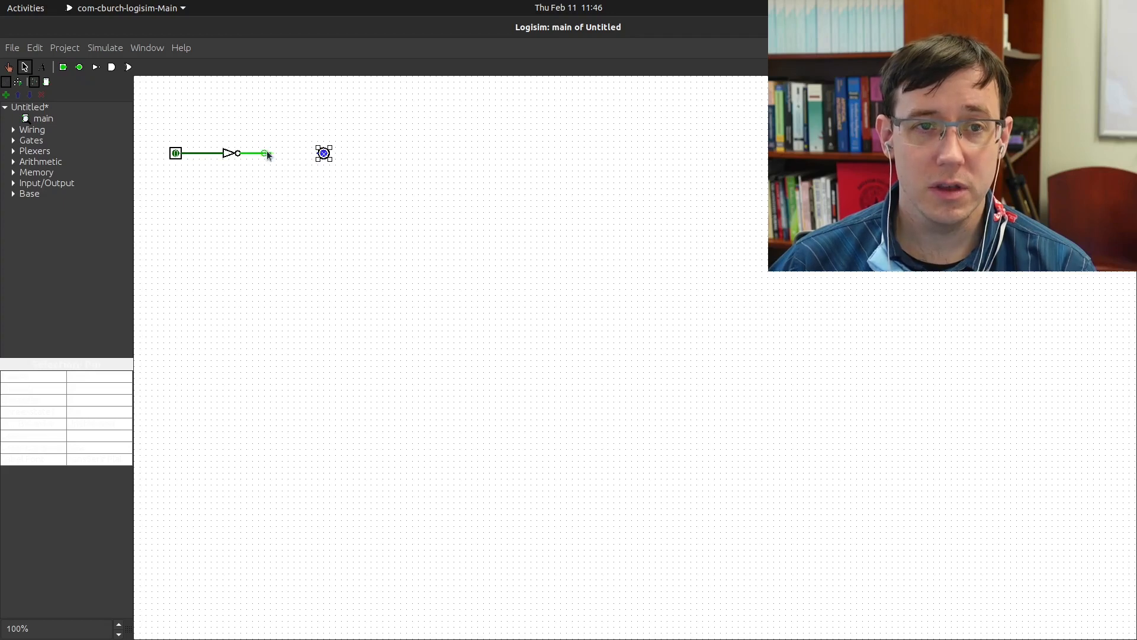
left_click_drag(266, 151, 272, 154)
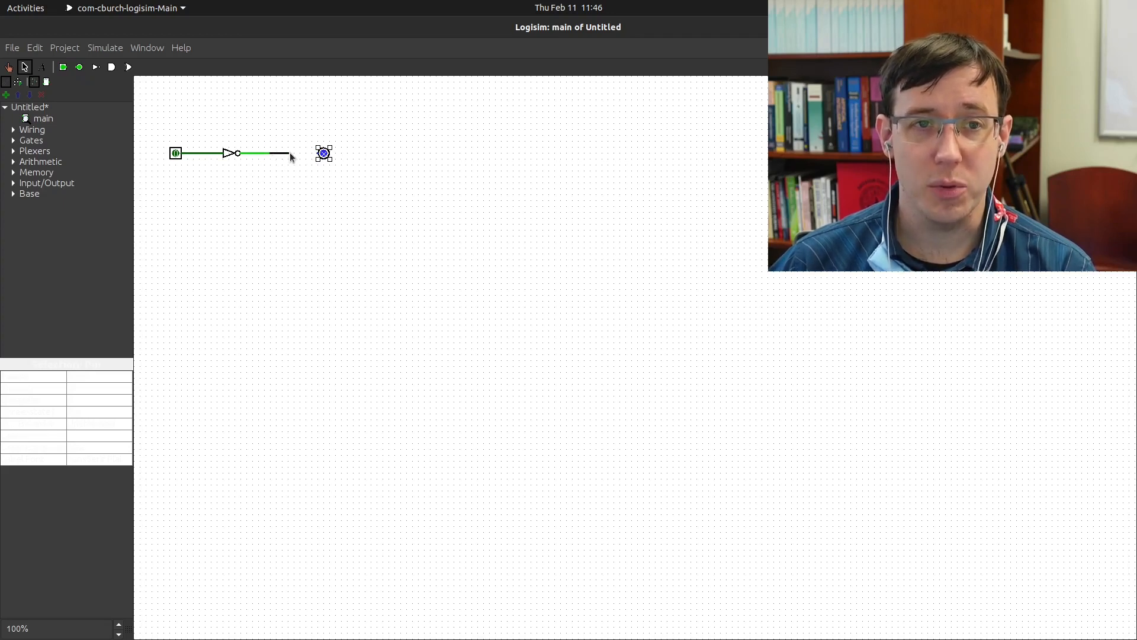
left_click_drag(314, 153, 320, 153)
left_click(327, 289)
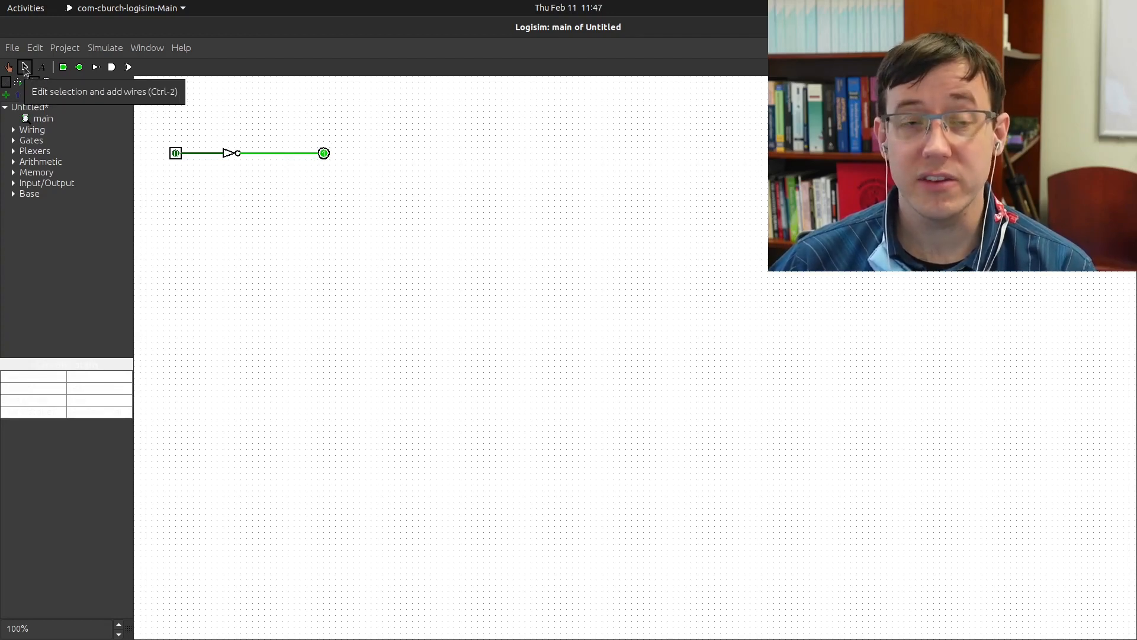
Step: Select the whole NOT gate circuit and move it slightly right and up on the canvas
left_click_drag(142, 106, 464, 223)
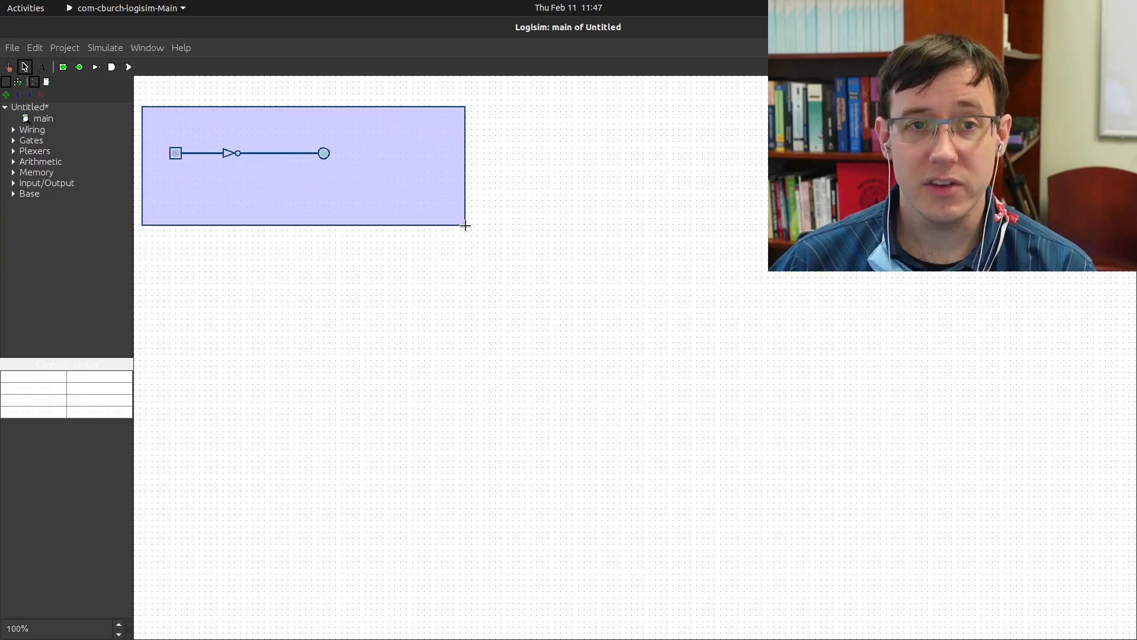
left_click_drag(324, 153, 364, 142)
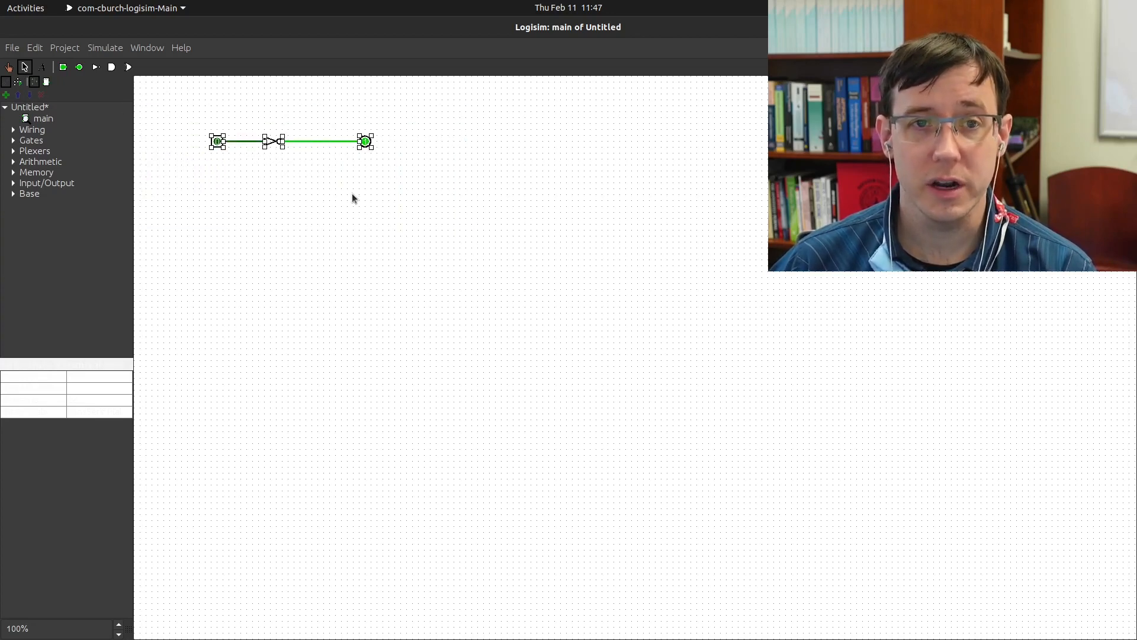
left_click(266, 201)
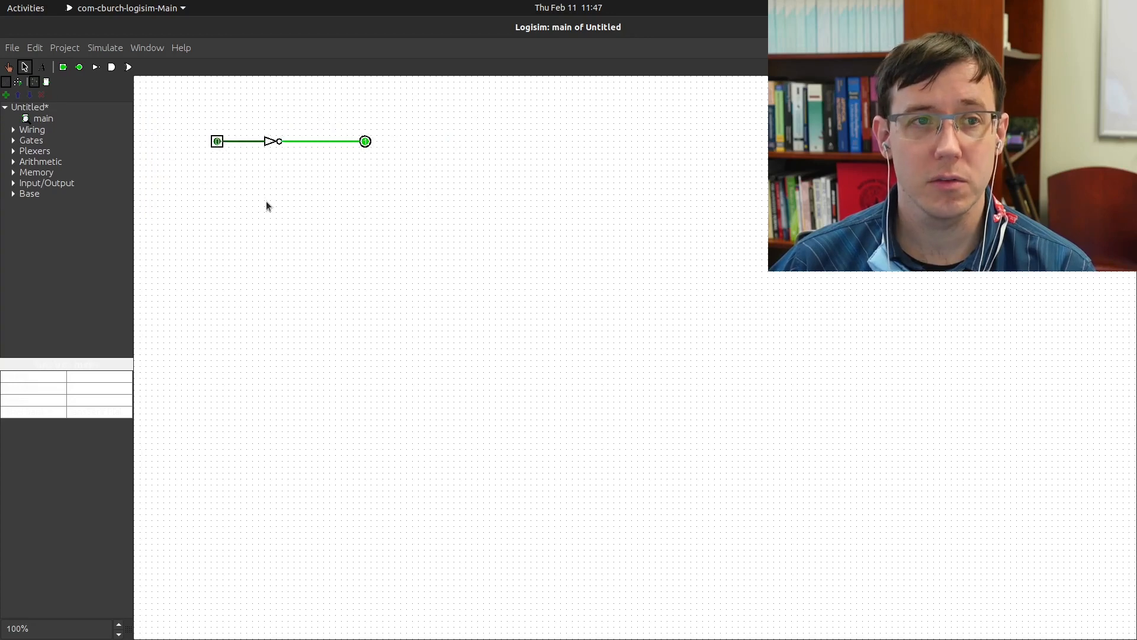
Step: Test the NOT gate by toggling its input pin to 1 and back to 0 with the Poke tool
left_click(10, 69)
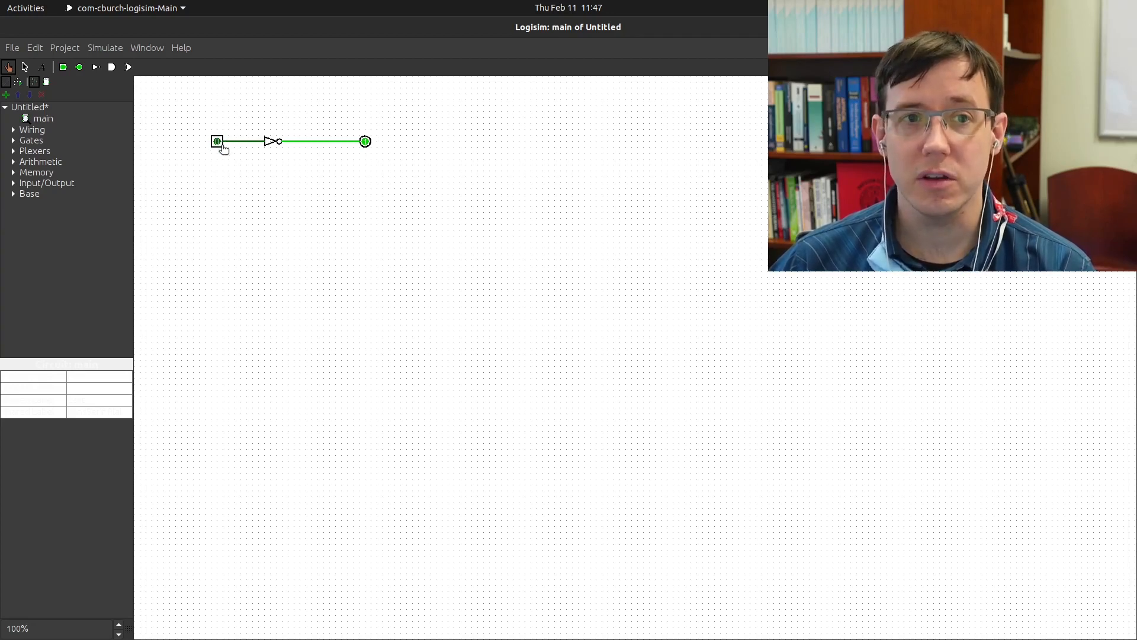
left_click(217, 143)
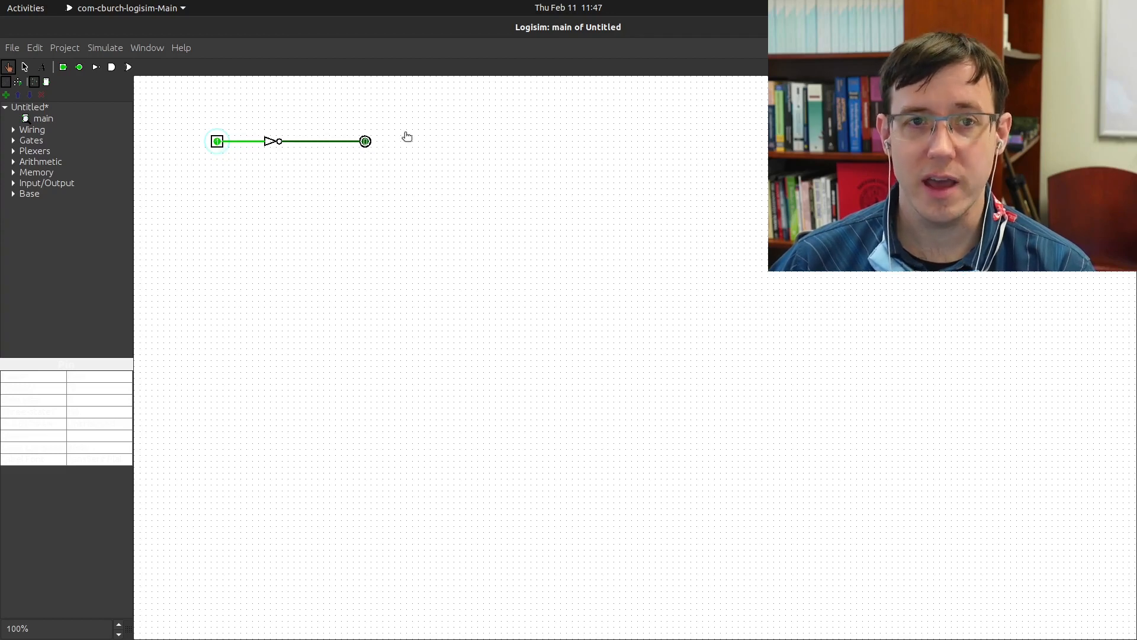
left_click(218, 142)
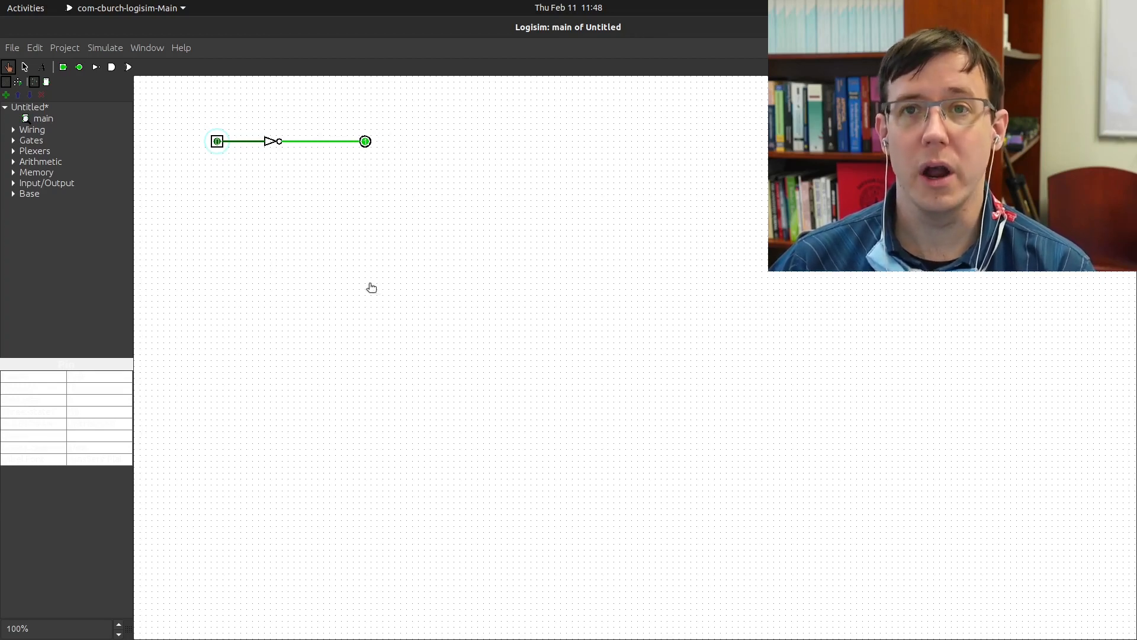
Step: Add the text label "Not Gate" and position it centred above the NOT gate
left_click(42, 68)
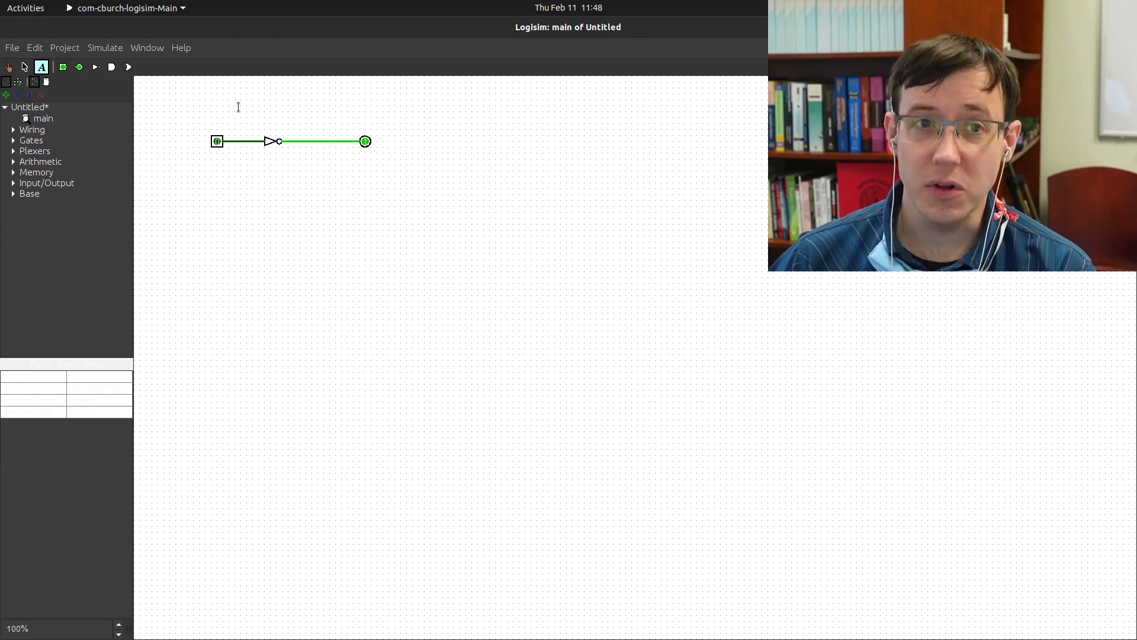
left_click(238, 107)
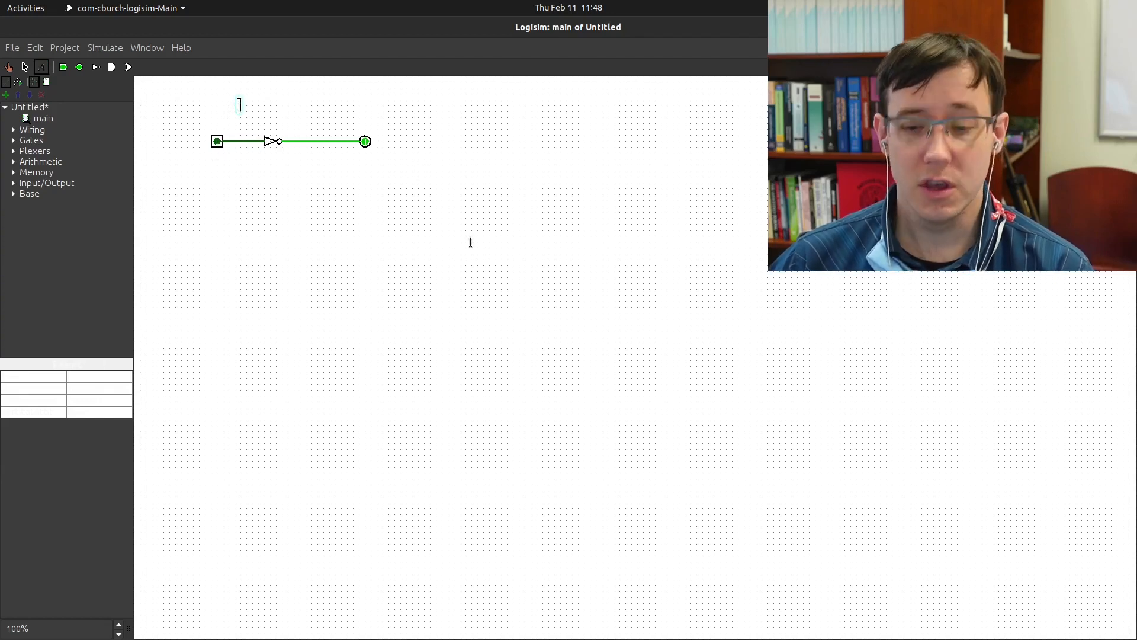
type("Not ")
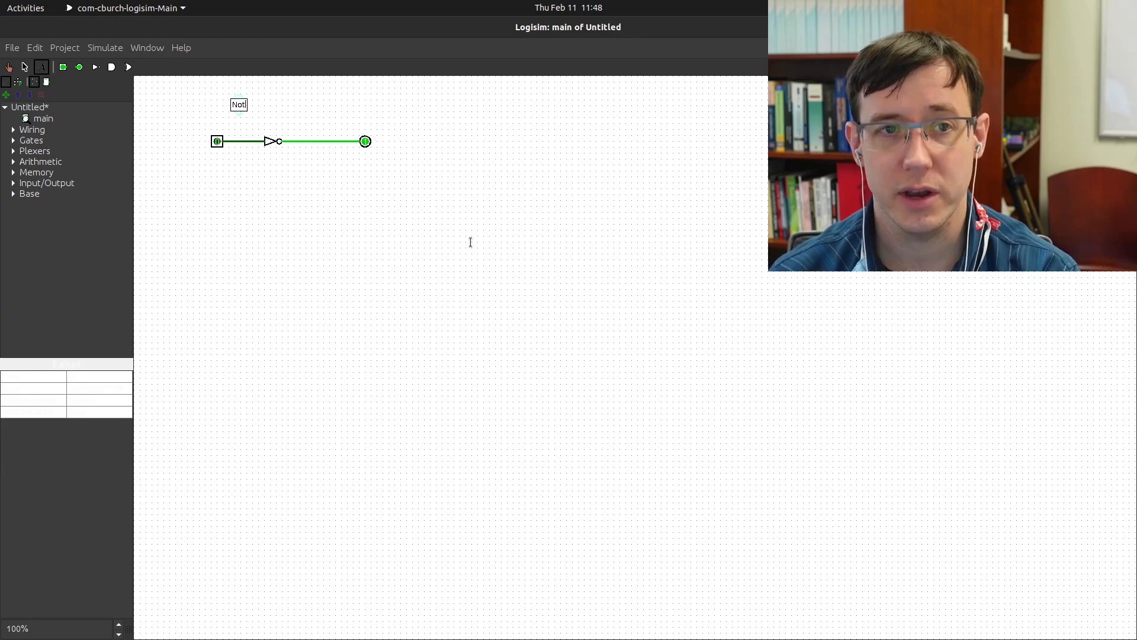
type("Gate")
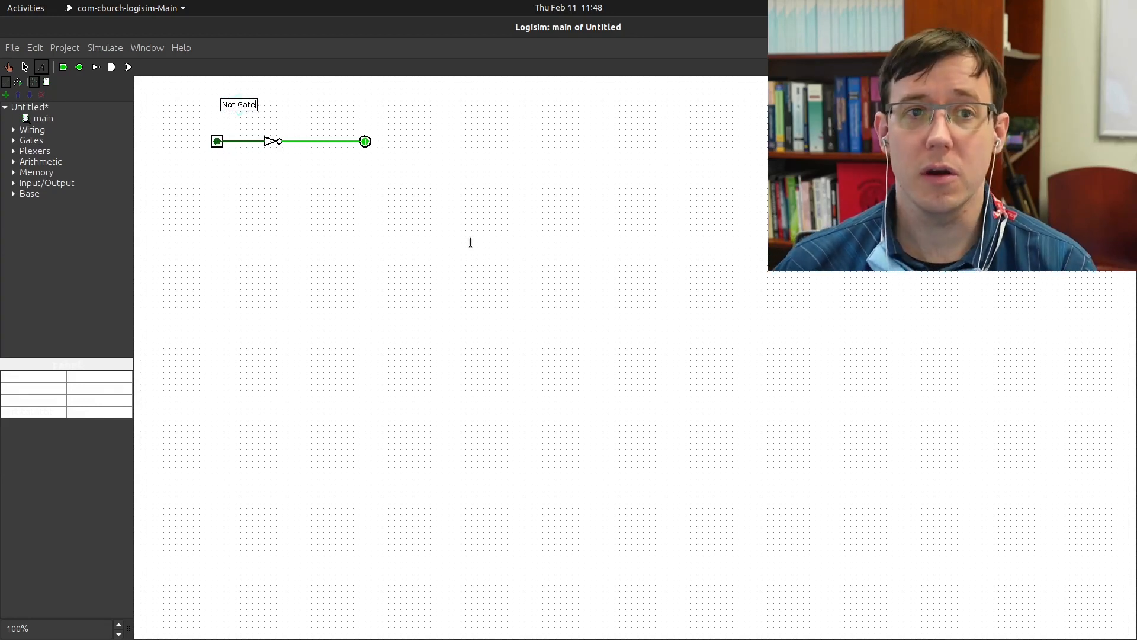
left_click(24, 68)
left_click_drag(243, 105, 288, 110)
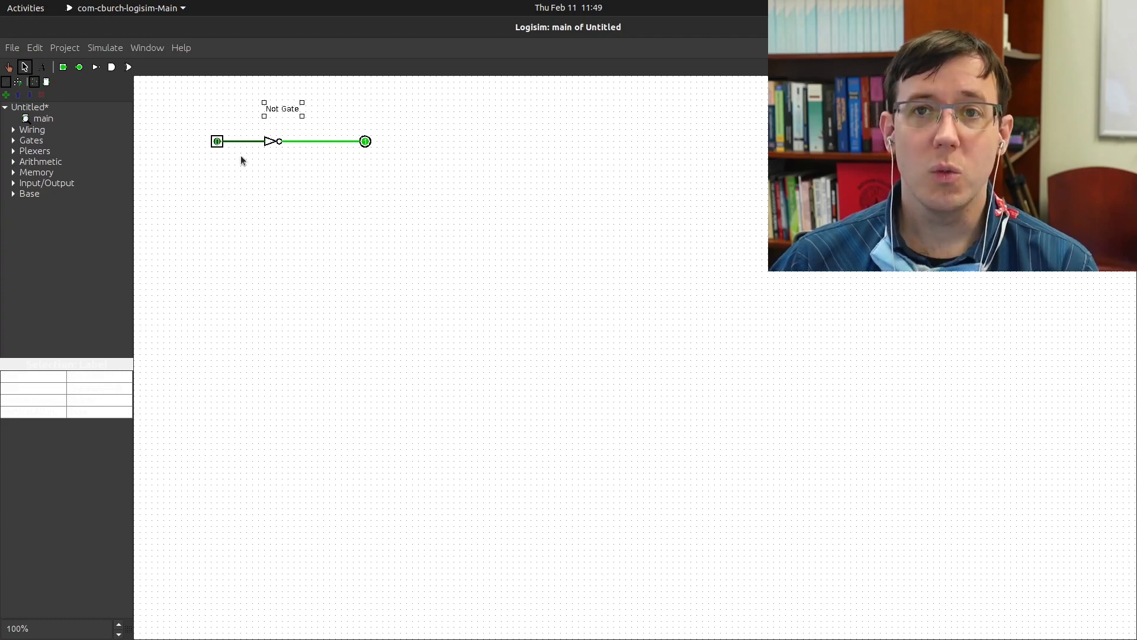
Step: Set the font size of the "Not Gate" label to 16
left_click(45, 378)
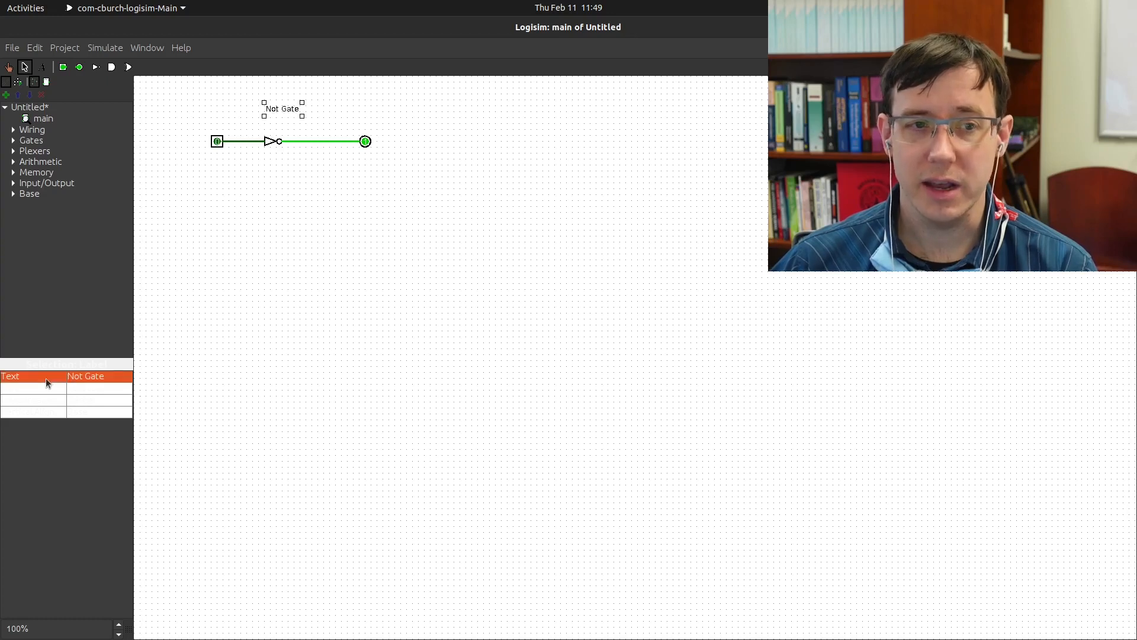
left_click(45, 390)
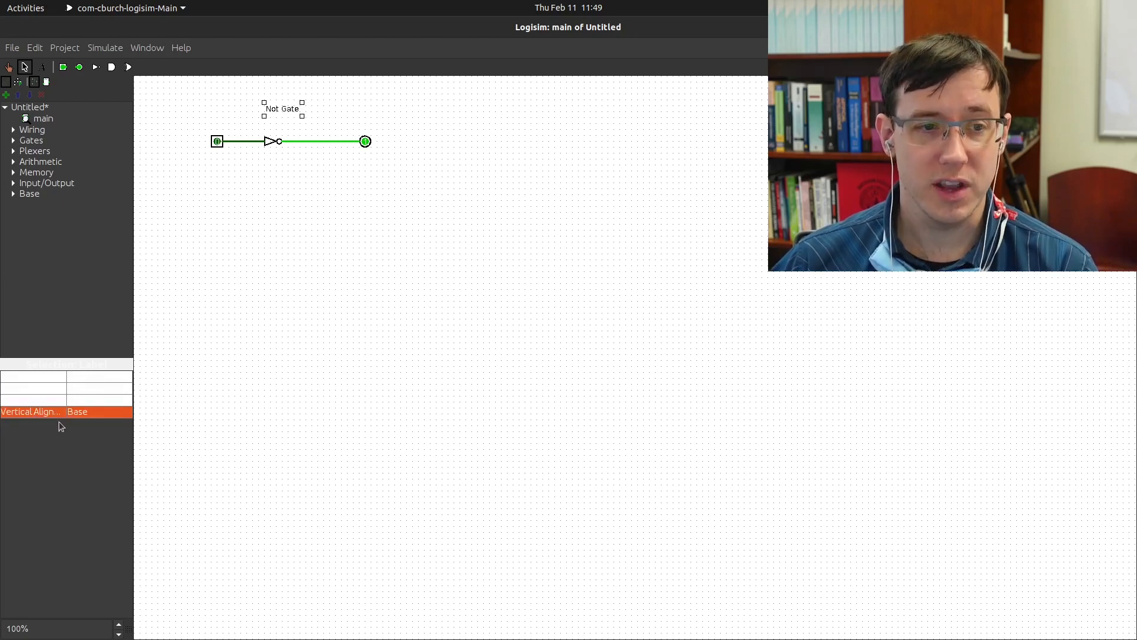
left_click(80, 388)
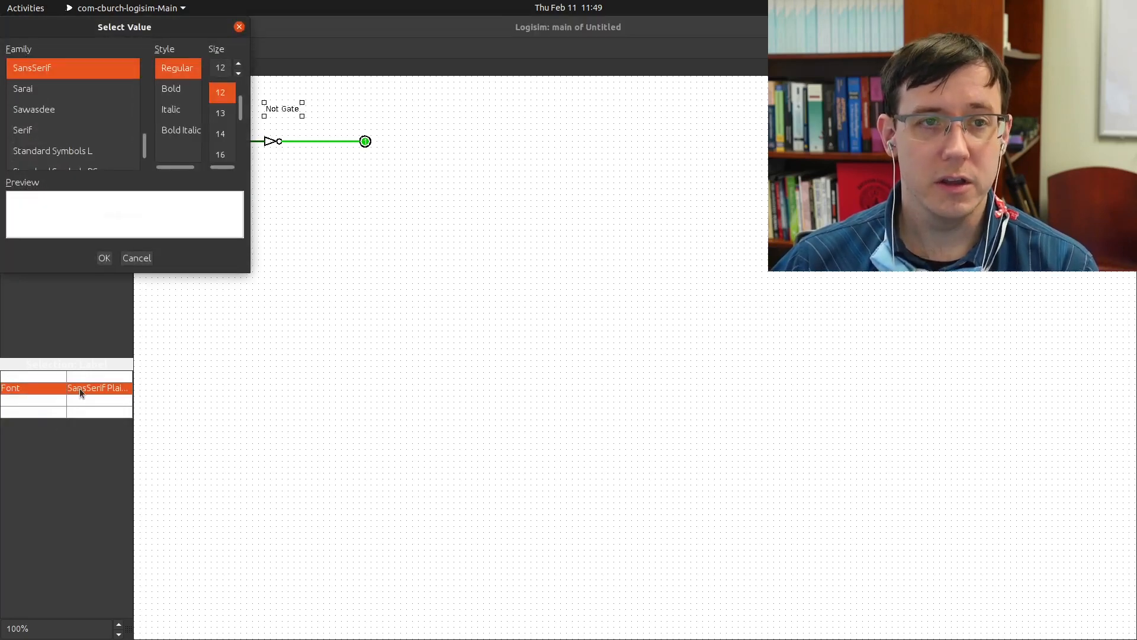
left_click(230, 153)
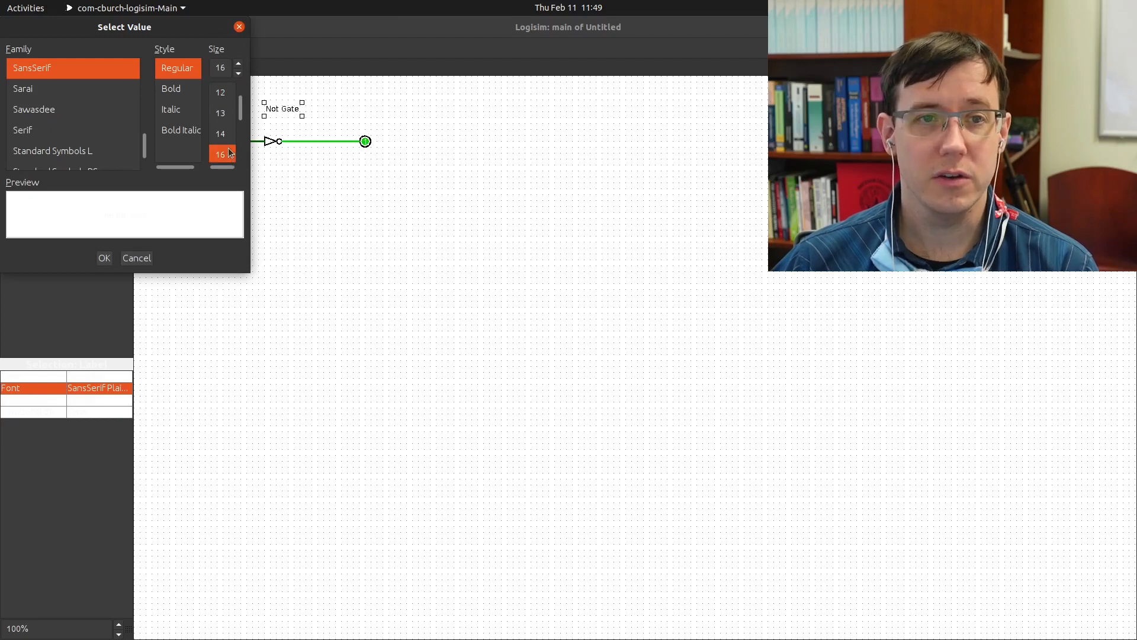
left_click(104, 259)
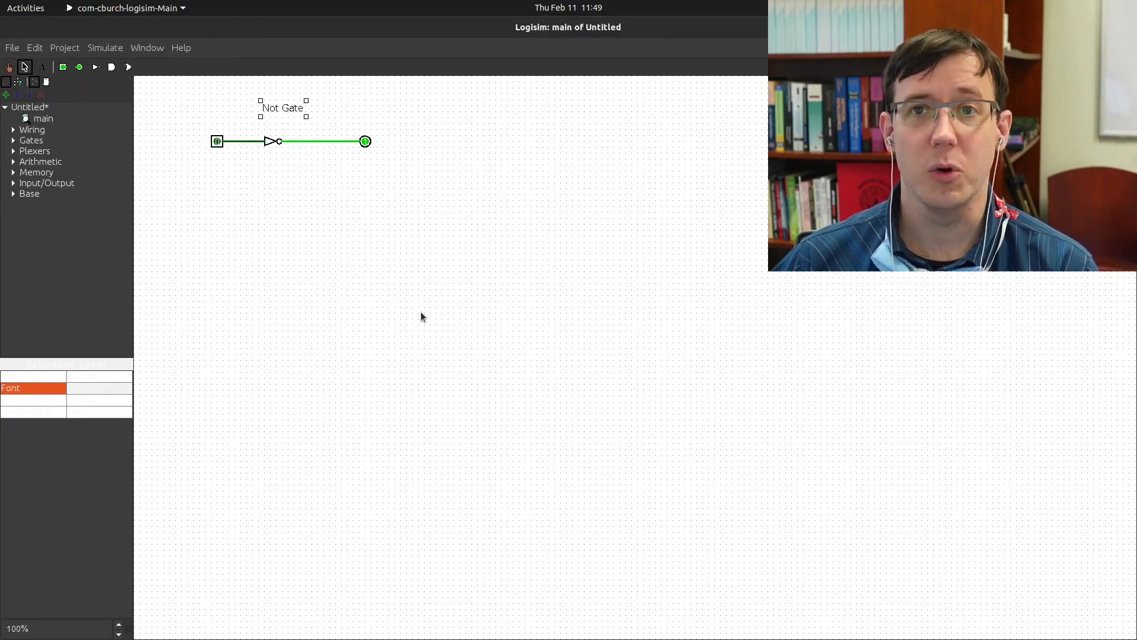
Step: Bring up the AND gate reference in the browser, and place an AND gate below the NOT gate circuit in Logisim
key("alt+Tab")
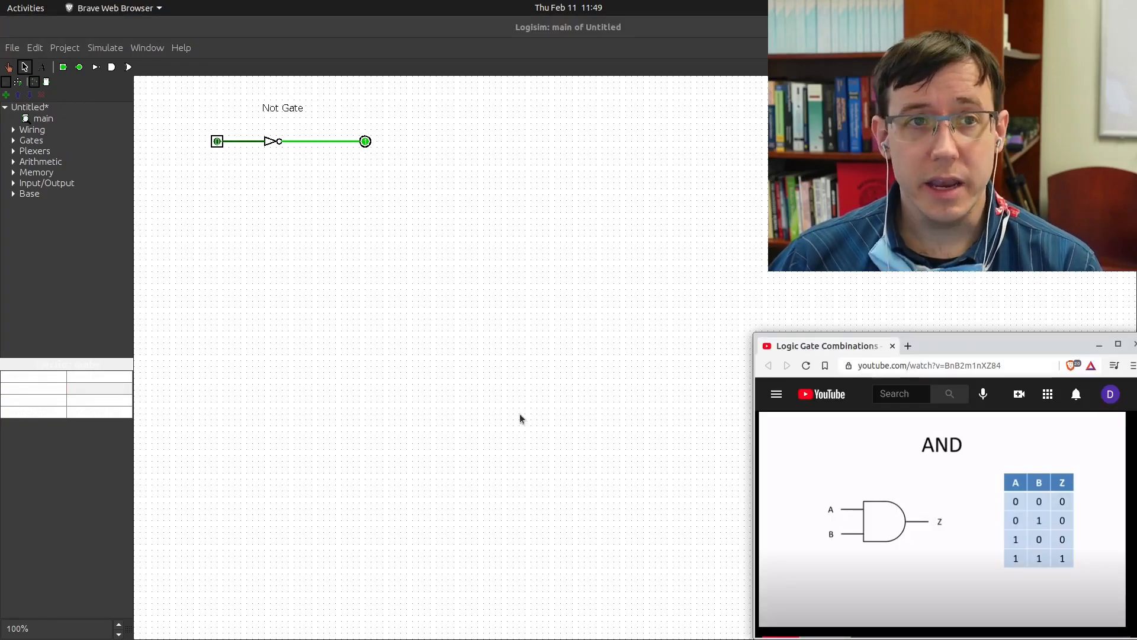
left_click(112, 69)
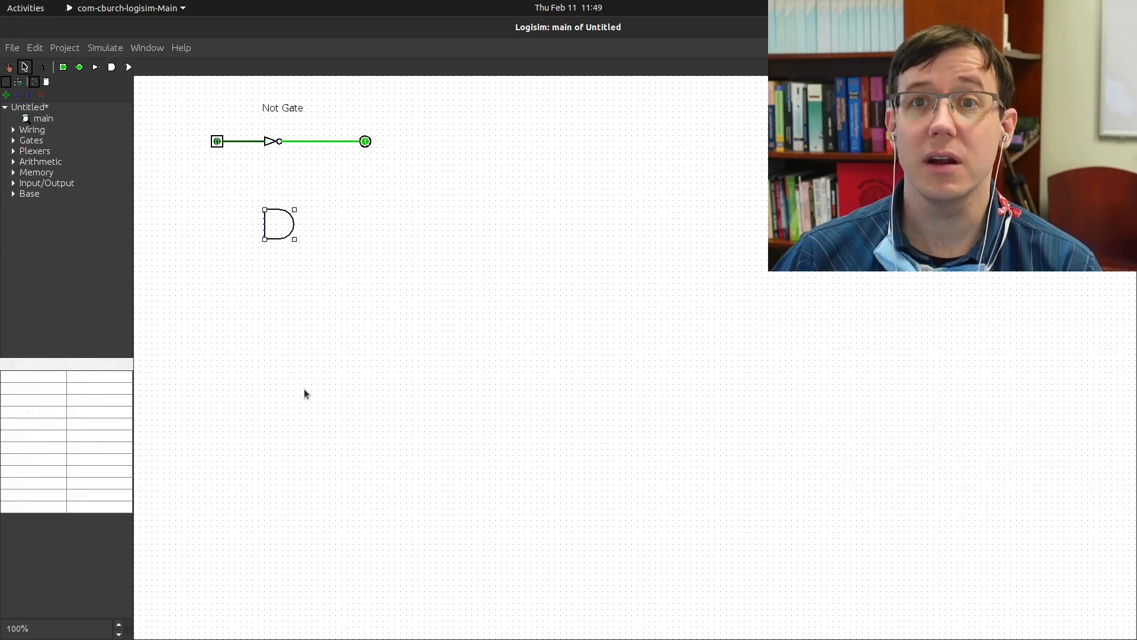
Step: Set the AND gate's number of inputs to 2
left_click(299, 363)
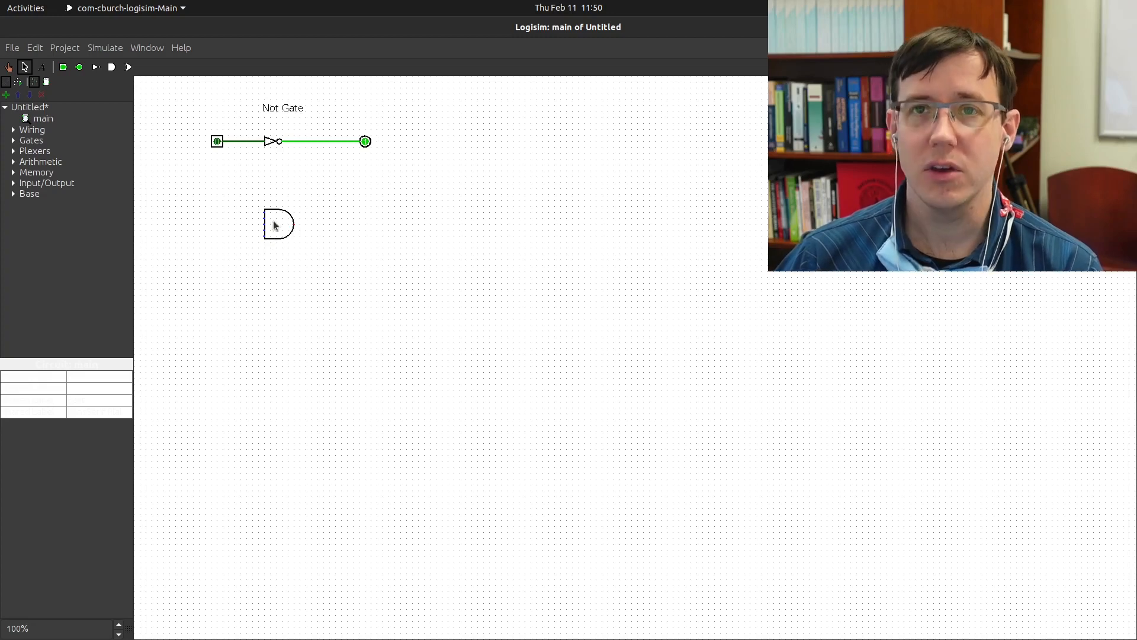
left_click(275, 226)
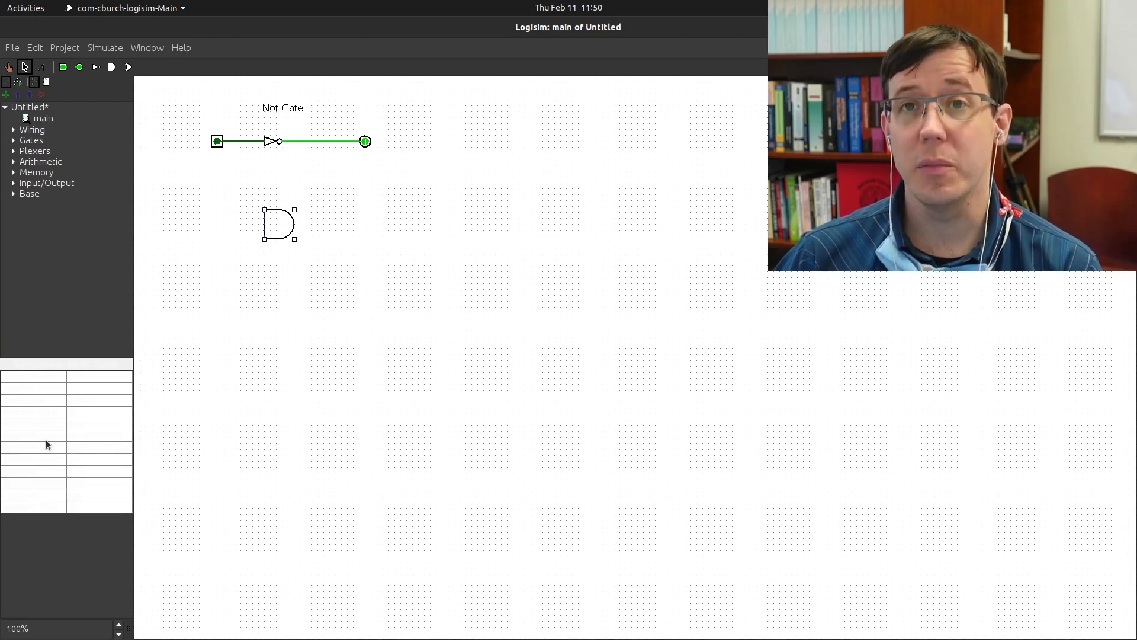
left_click(40, 510)
left_click(48, 415)
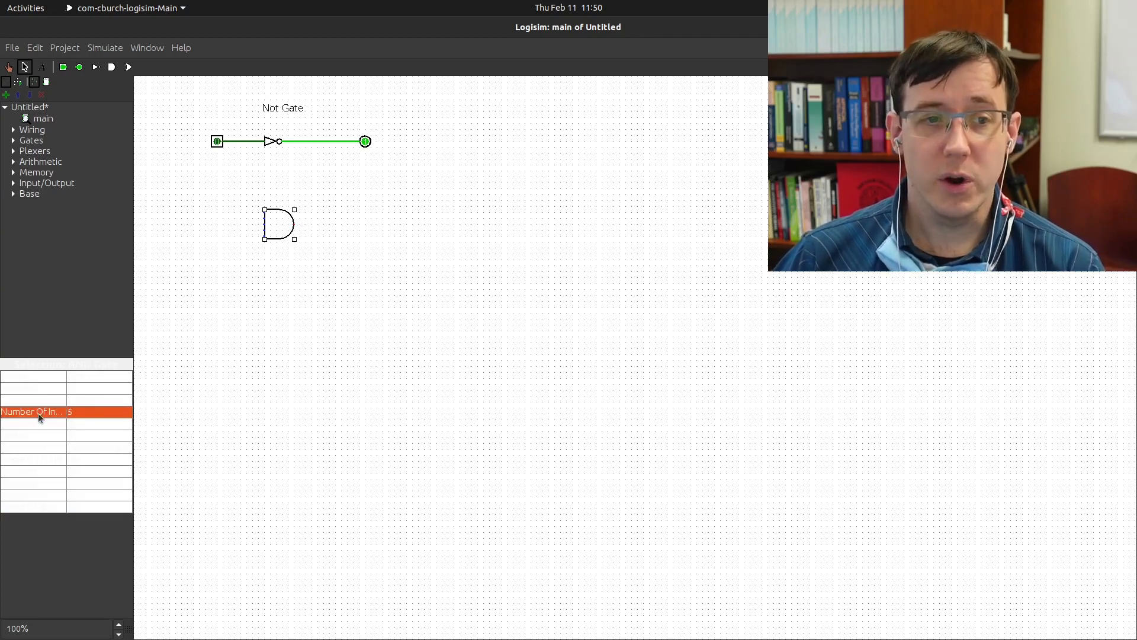
left_click(80, 410)
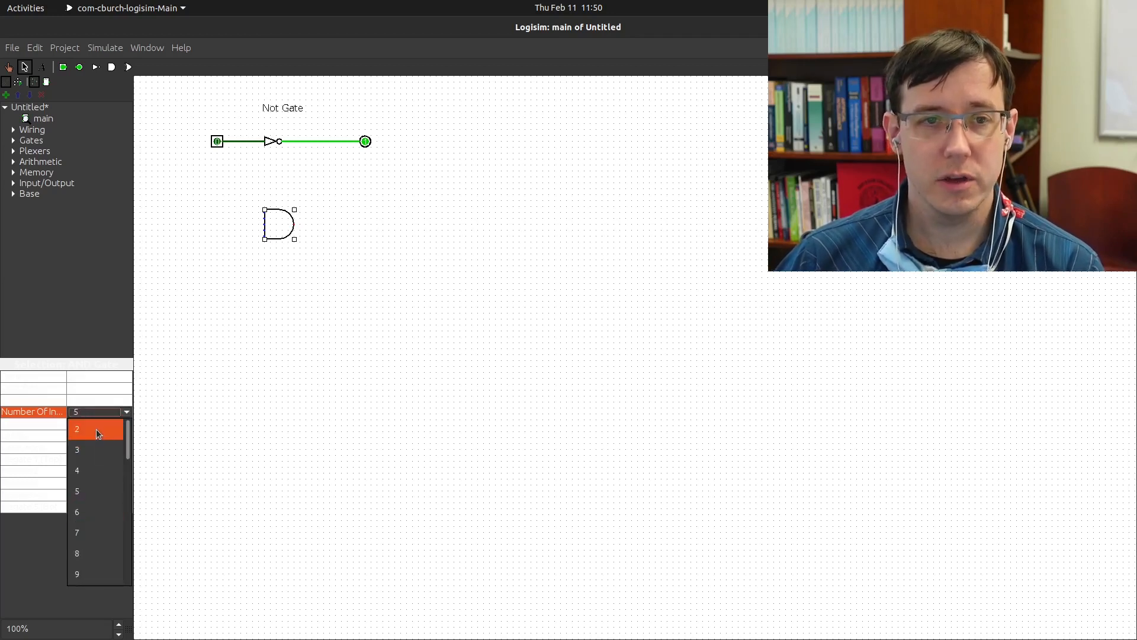
left_click(96, 429)
left_click(267, 381)
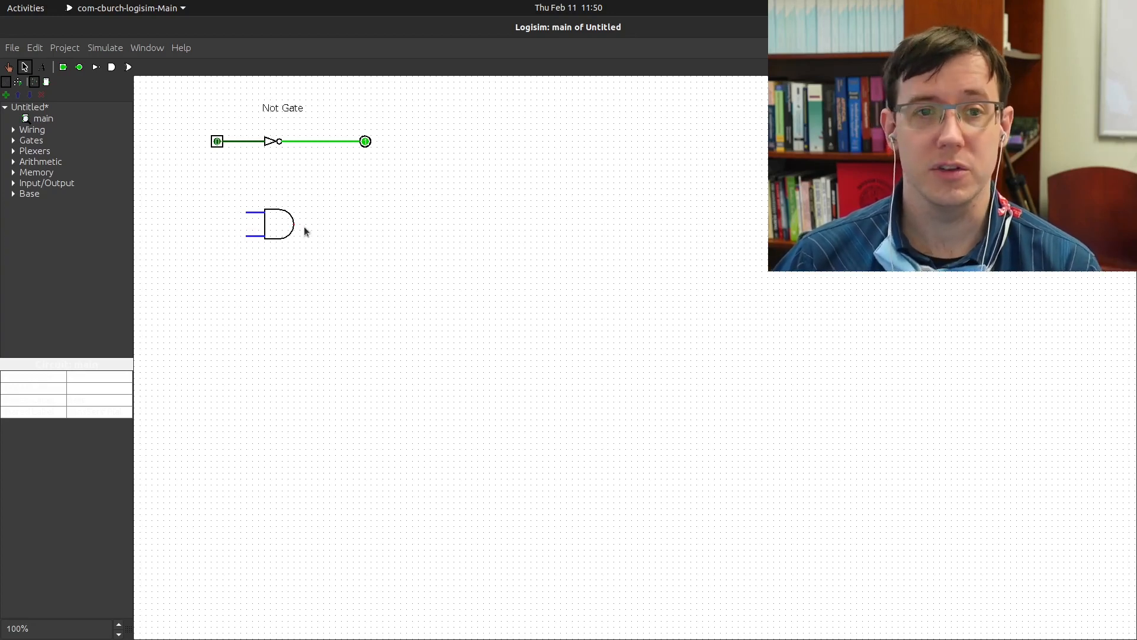
Step: Place two input pins to the left of the AND gate and wire each one to a gate input
left_click(63, 67)
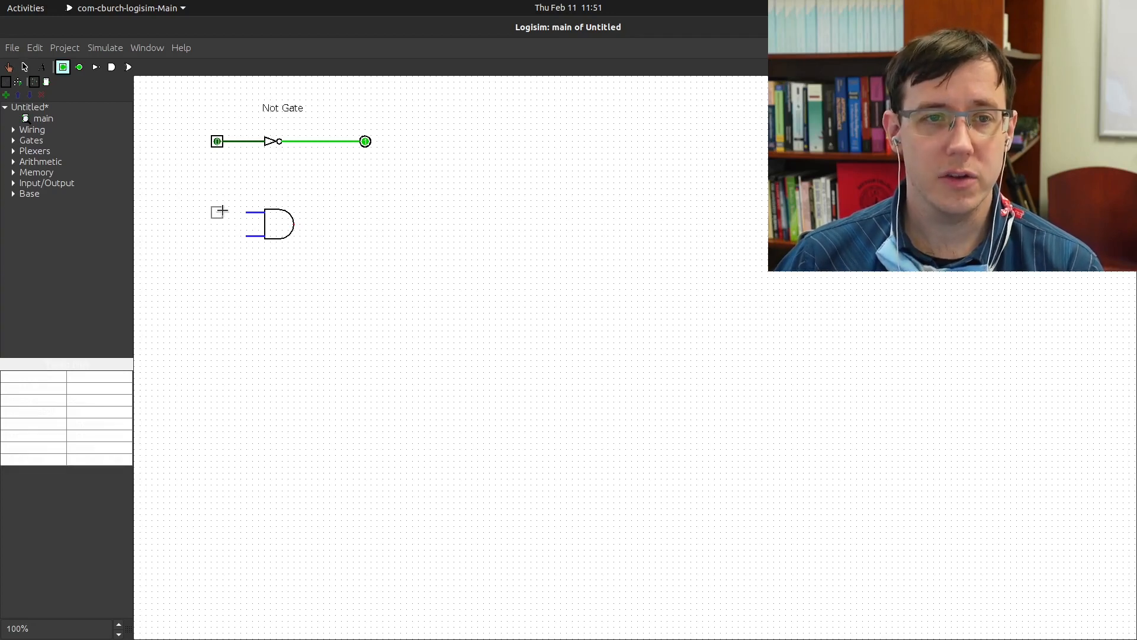
left_click(224, 213)
left_click(62, 67)
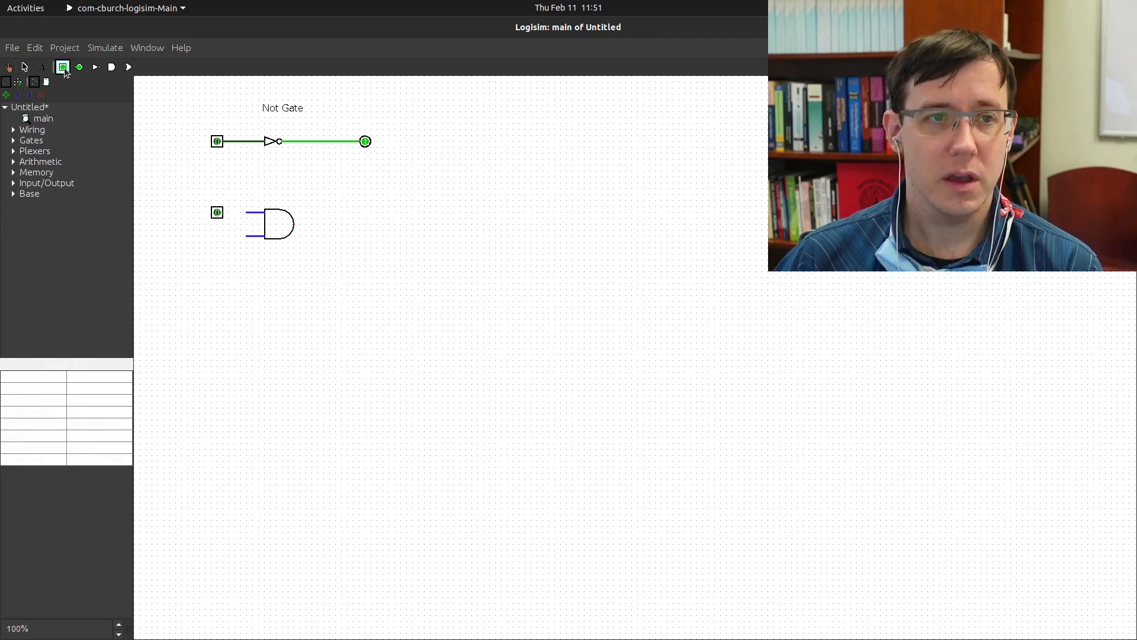
left_click(222, 236)
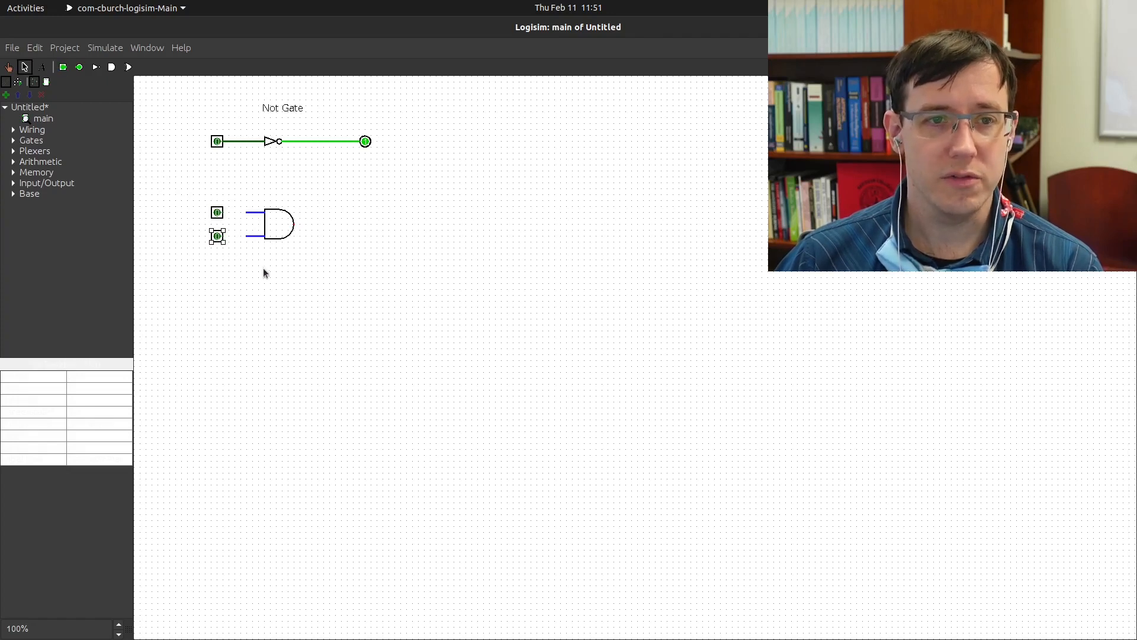
mouse_move(223, 236)
left_mouse_down()
mouse_move(245, 239)
mouse_move(246, 212)
left_mouse_up()
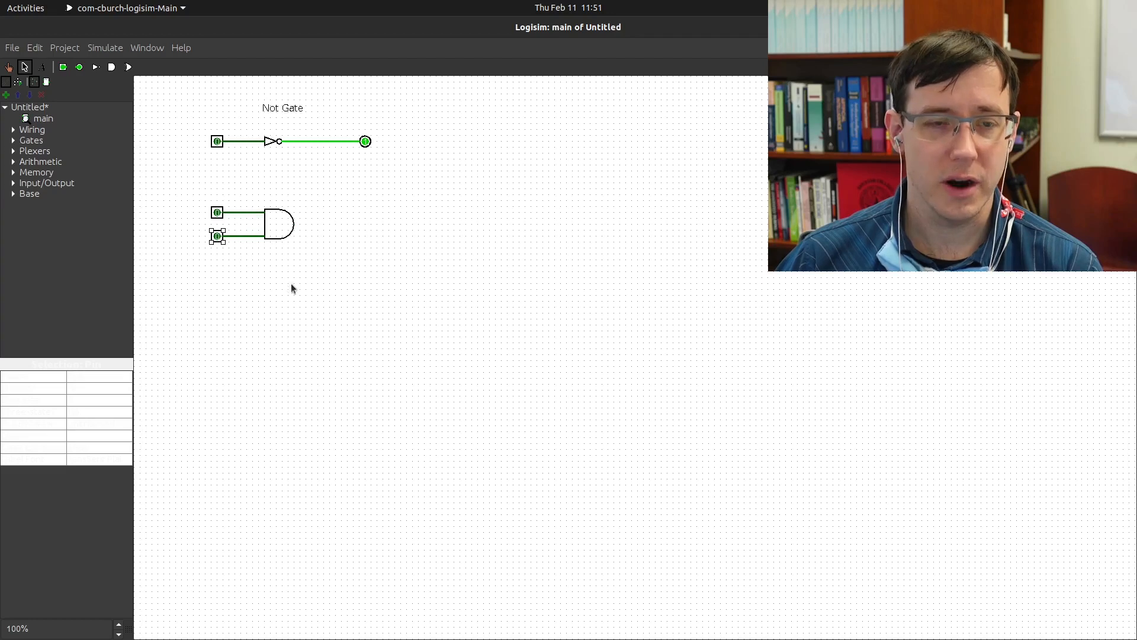
Step: Place an output pin to the right of the AND gate and wire it to the gate's output
left_click(80, 67)
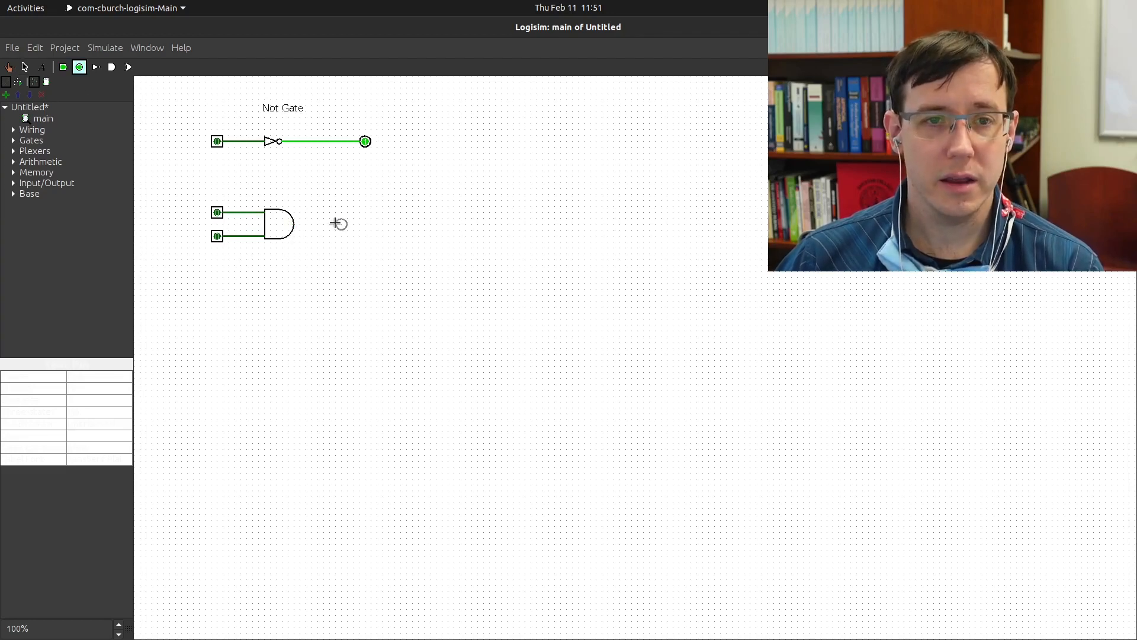
left_click(338, 223)
mouse_move(333, 224)
left_mouse_down()
mouse_move(282, 225)
mouse_move(292, 225)
left_mouse_up()
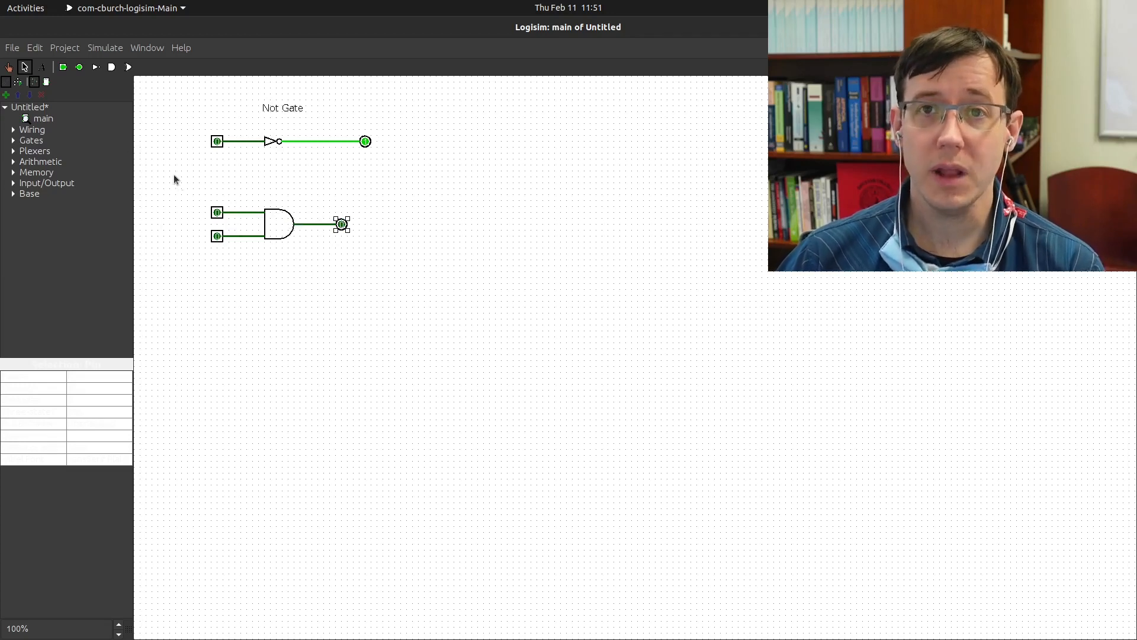
Step: Check the AND gate reference in the browser, and label the AND gate's upper input pin "A" in Logisim
left_click(10, 67)
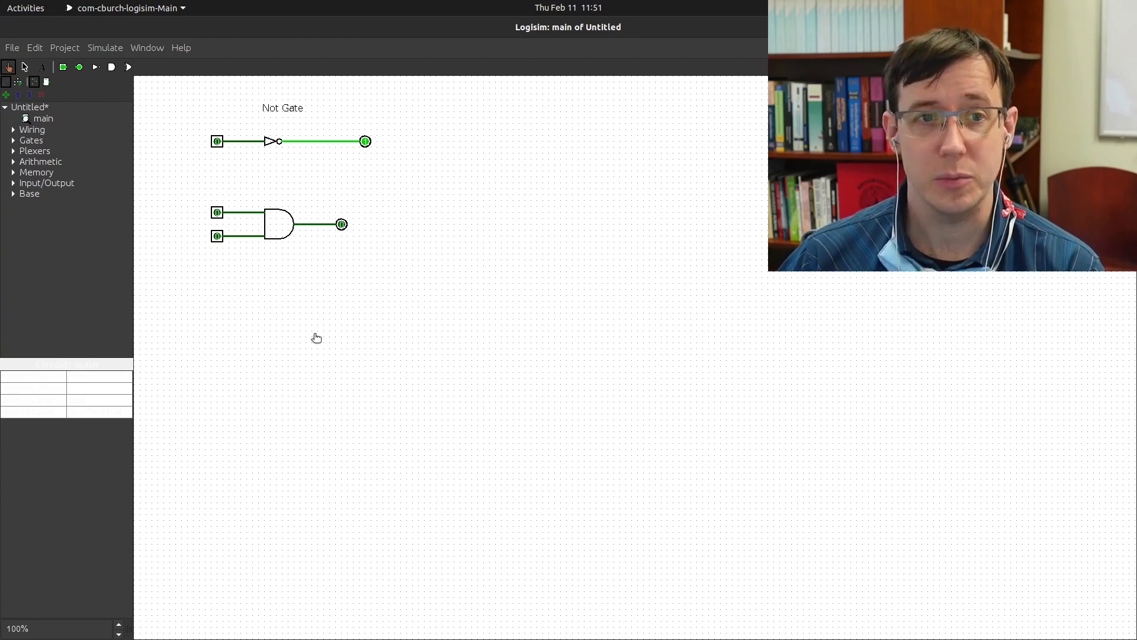
key("alt+Tab")
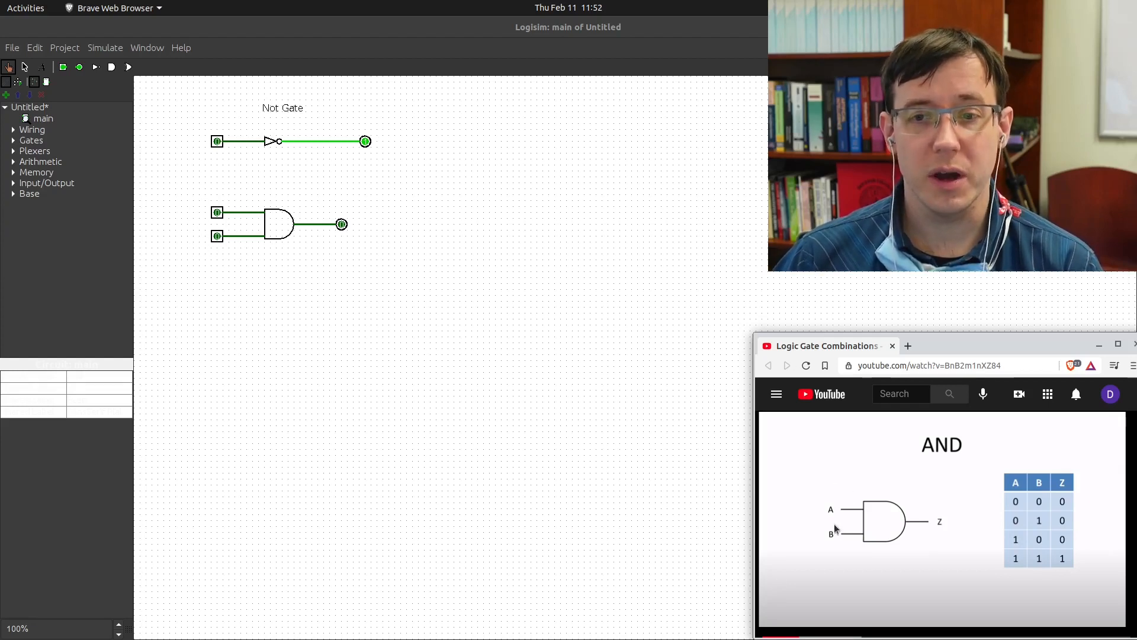
left_click(25, 69)
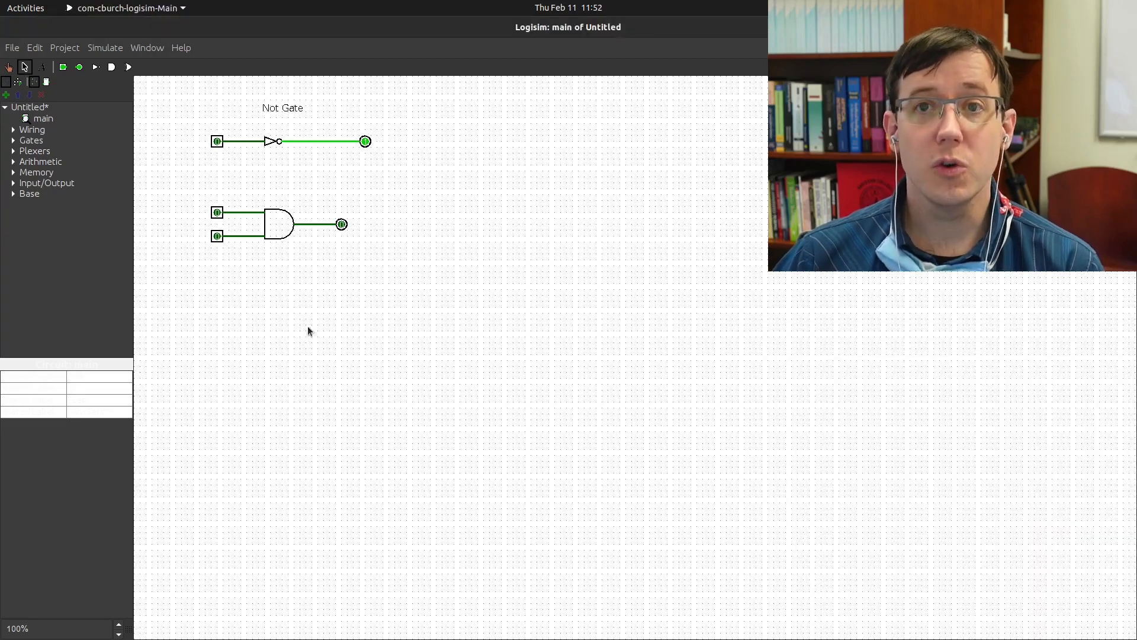
left_click(218, 214)
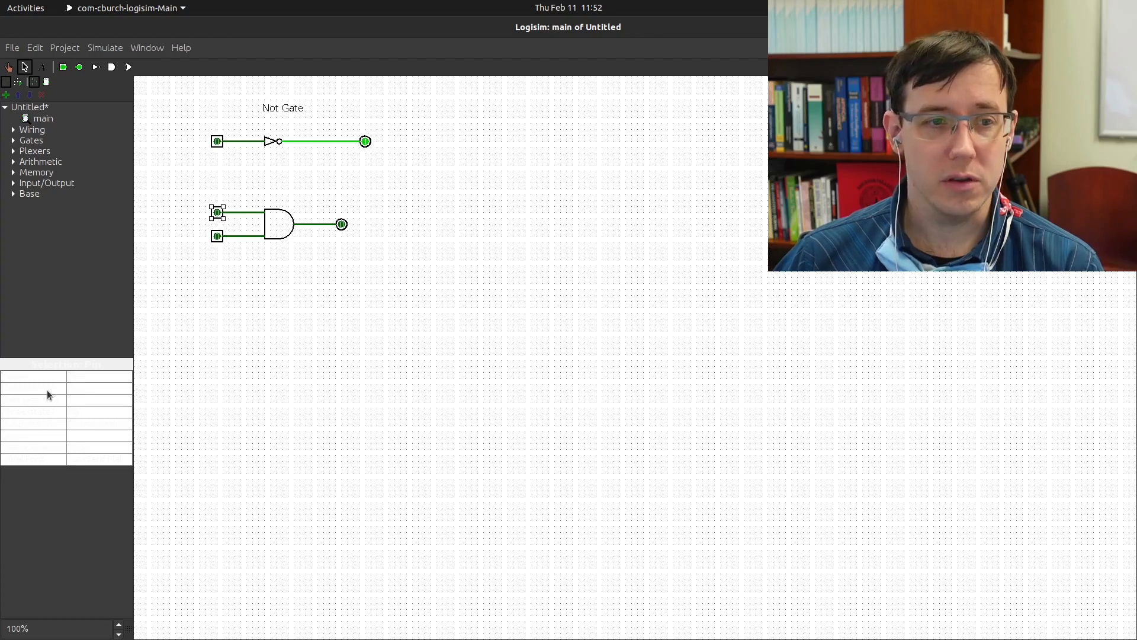
left_click(113, 437)
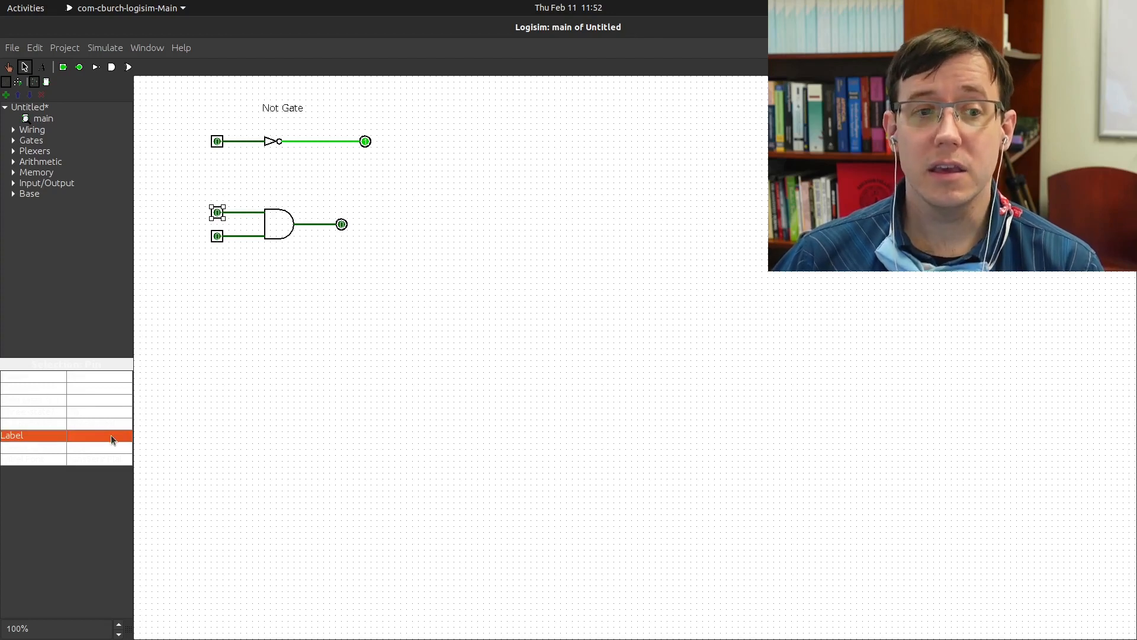
left_click(111, 435)
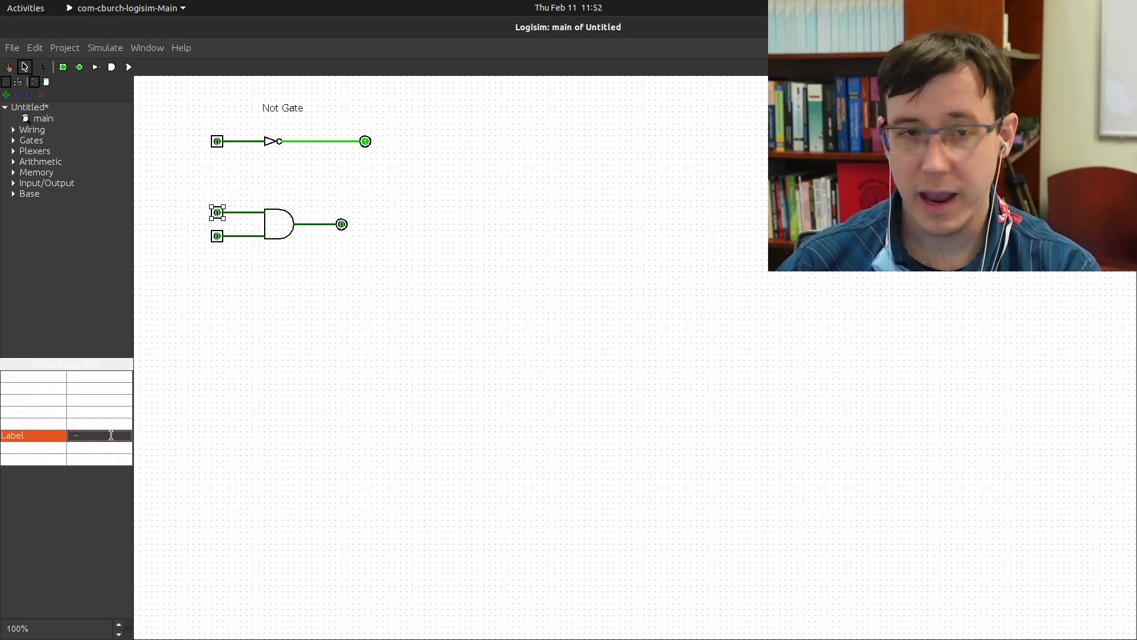
type("A")
key("Return")
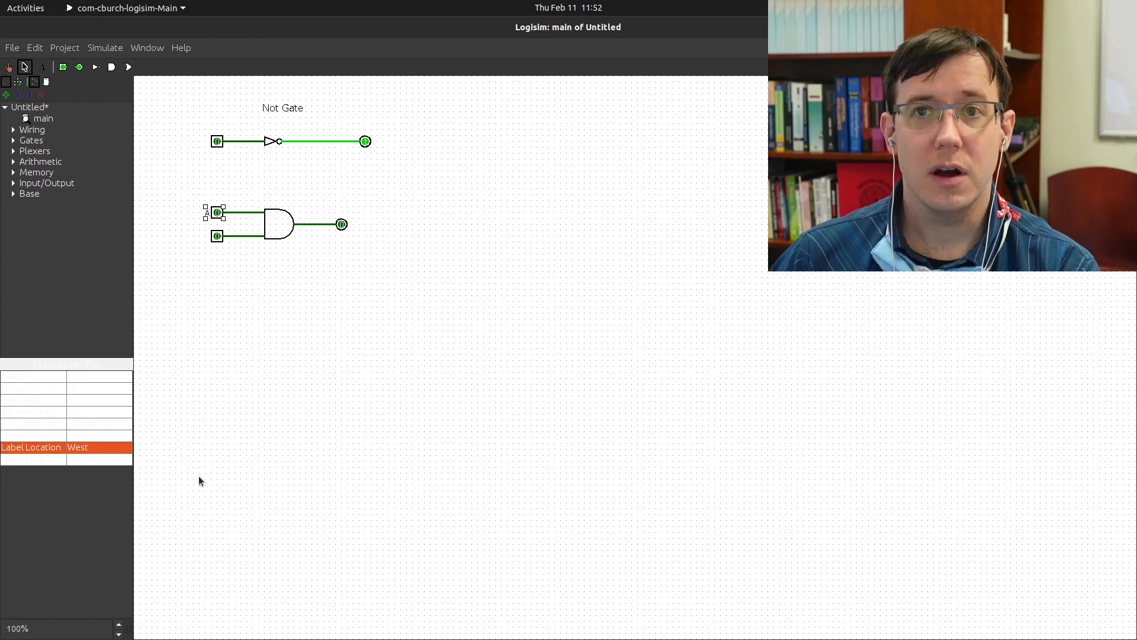
Step: Label the AND gate's lower input pin "B"
left_click(218, 236)
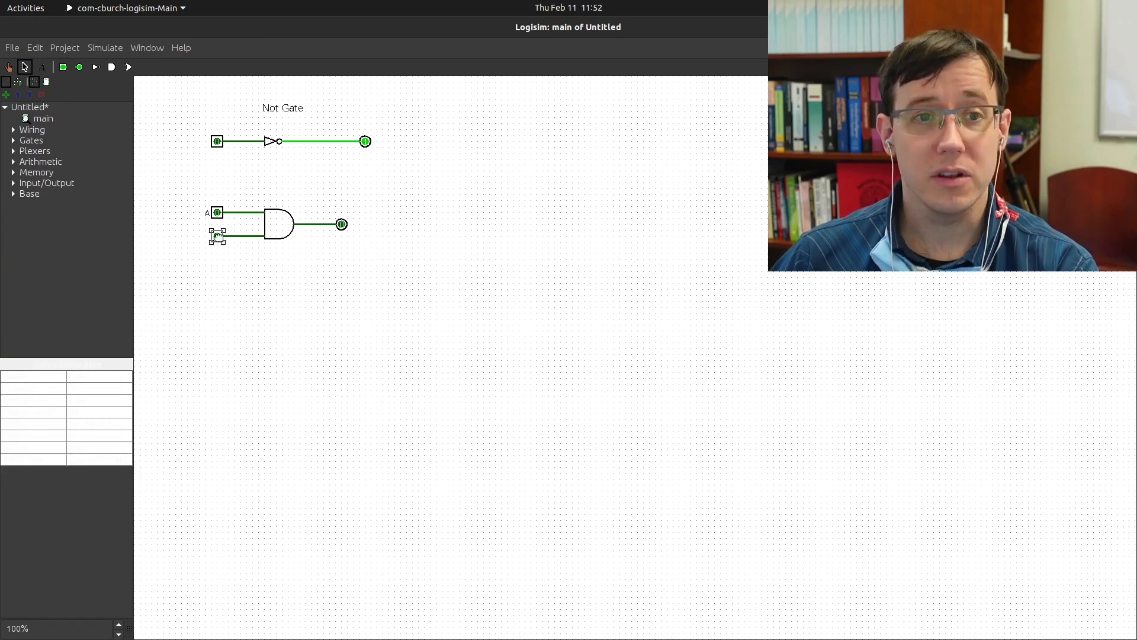
left_click(45, 435)
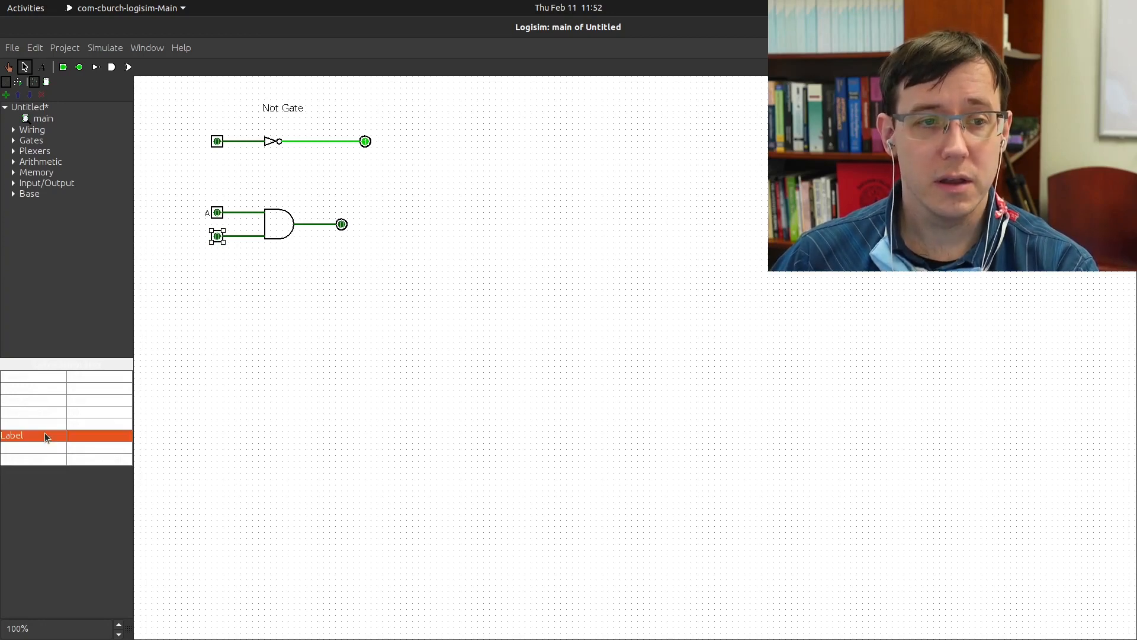
left_click(91, 435)
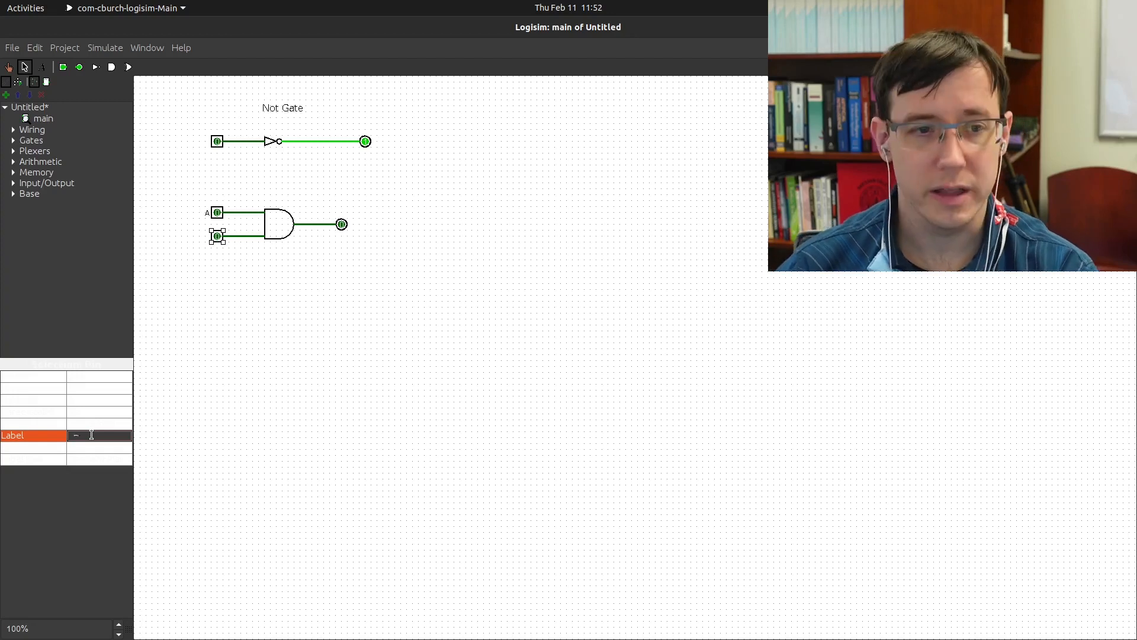
type("B")
key("Return")
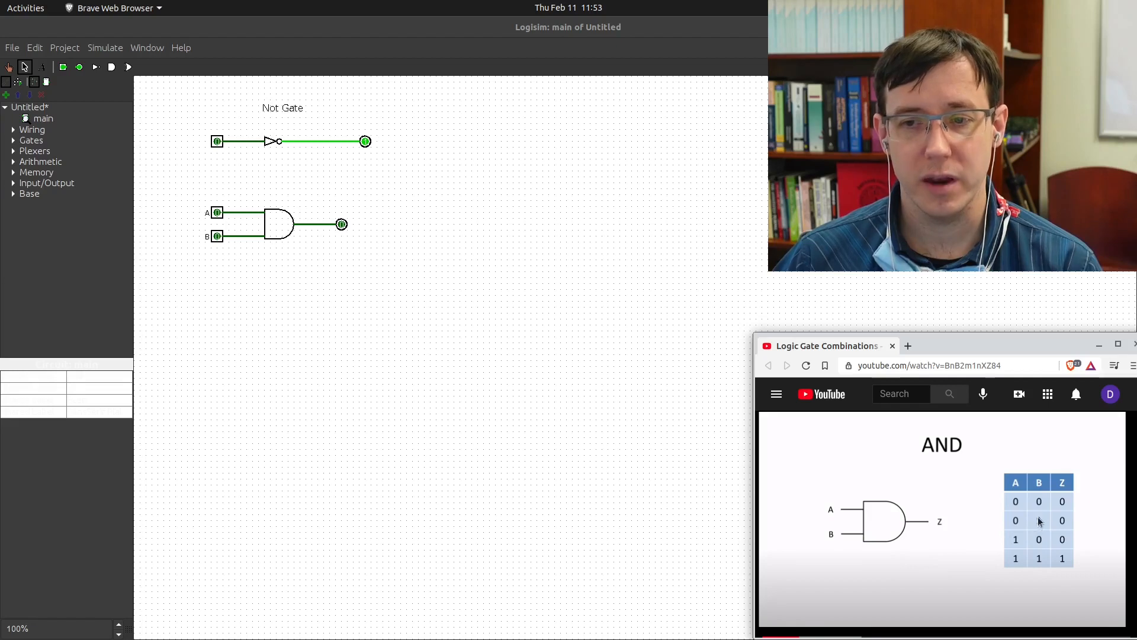
Step: Test the AND gate against its truth table with the Poke tool, using only B at 1, only A at 1, and both inputs at 1
left_click(8, 67)
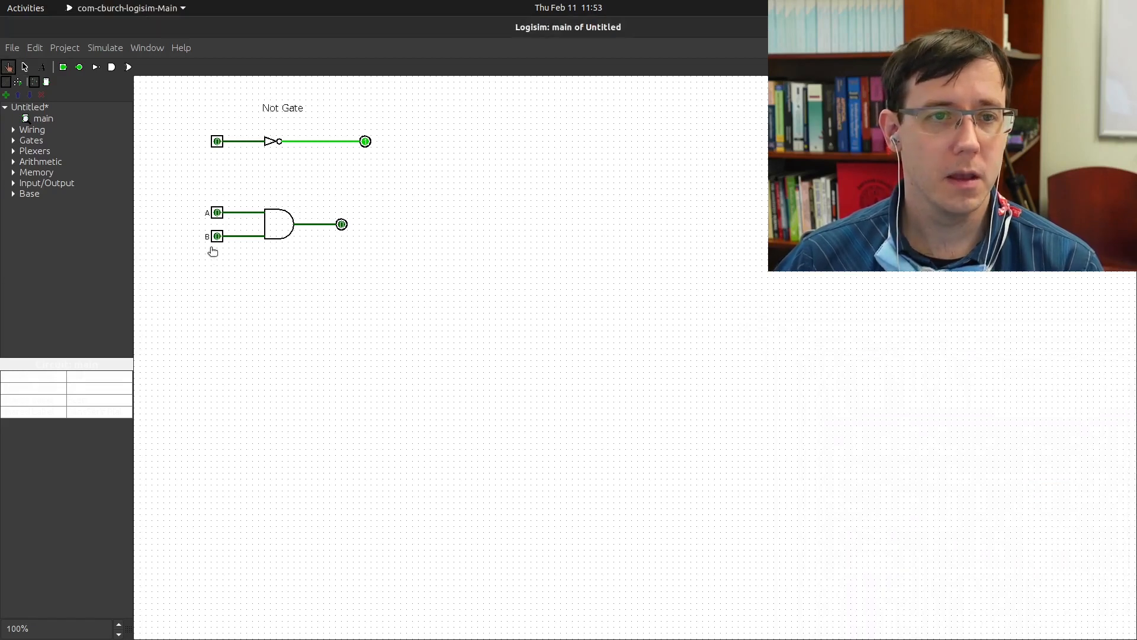
left_click(217, 236)
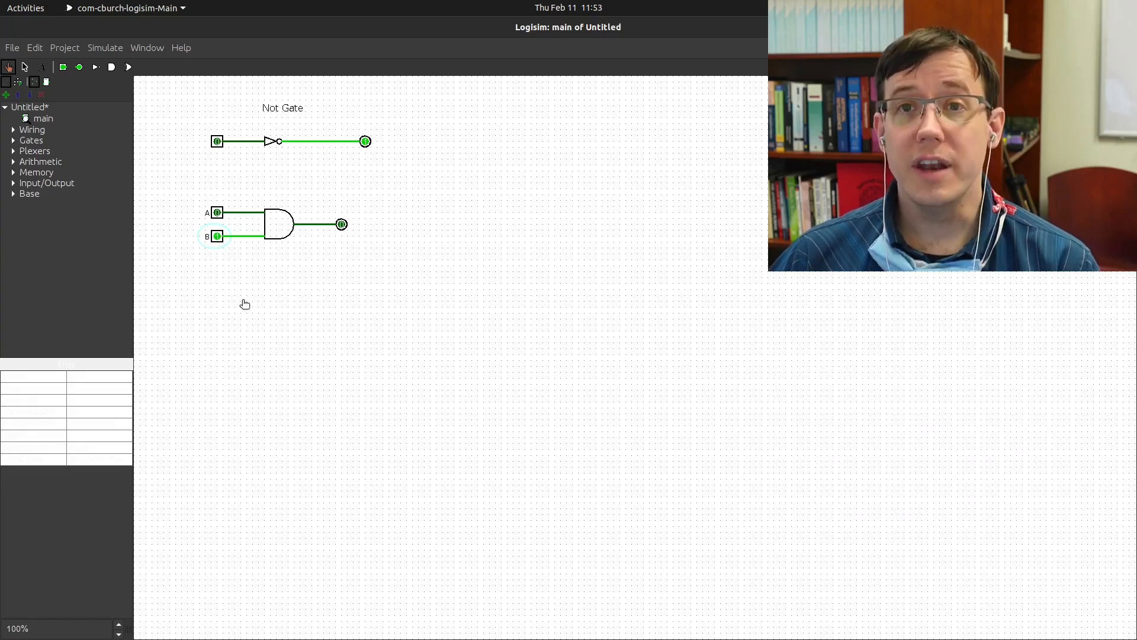
left_click(218, 237)
left_click(217, 213)
key("alt+Tab")
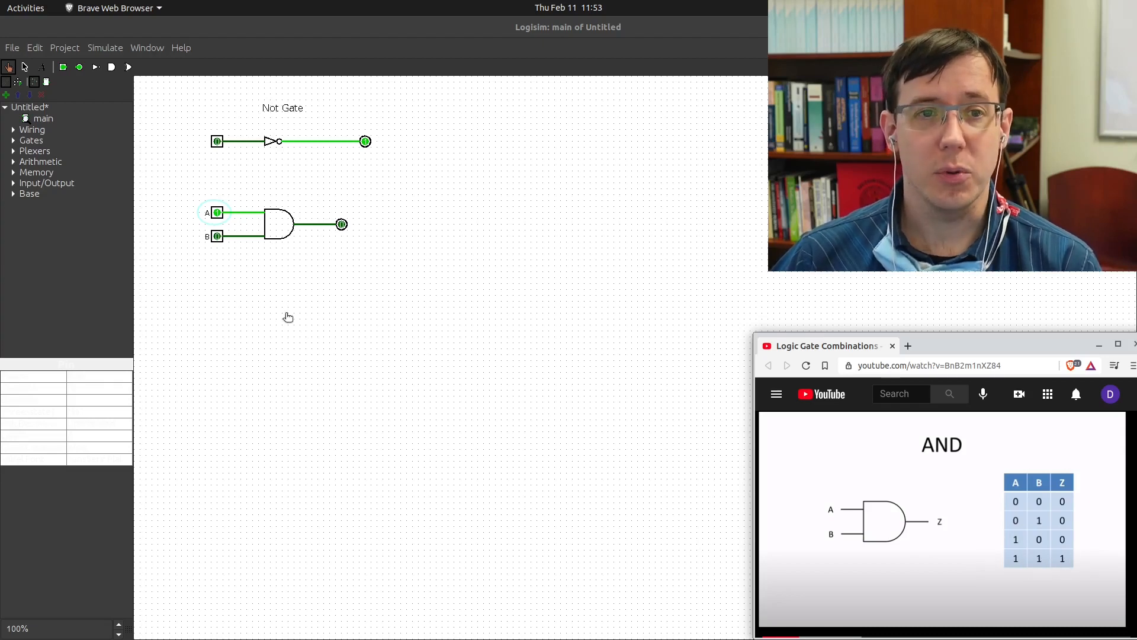
left_click(218, 240)
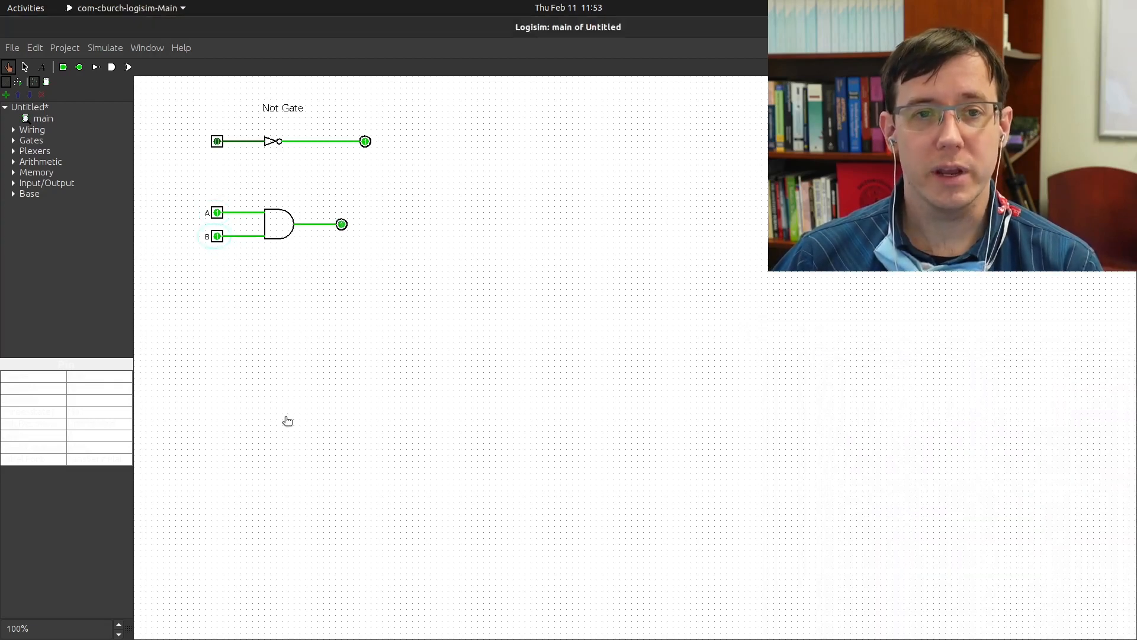
Step: Add the text labels "AND" above the AND gate and "OR" in the empty area below its circuit
key("ctrl+3")
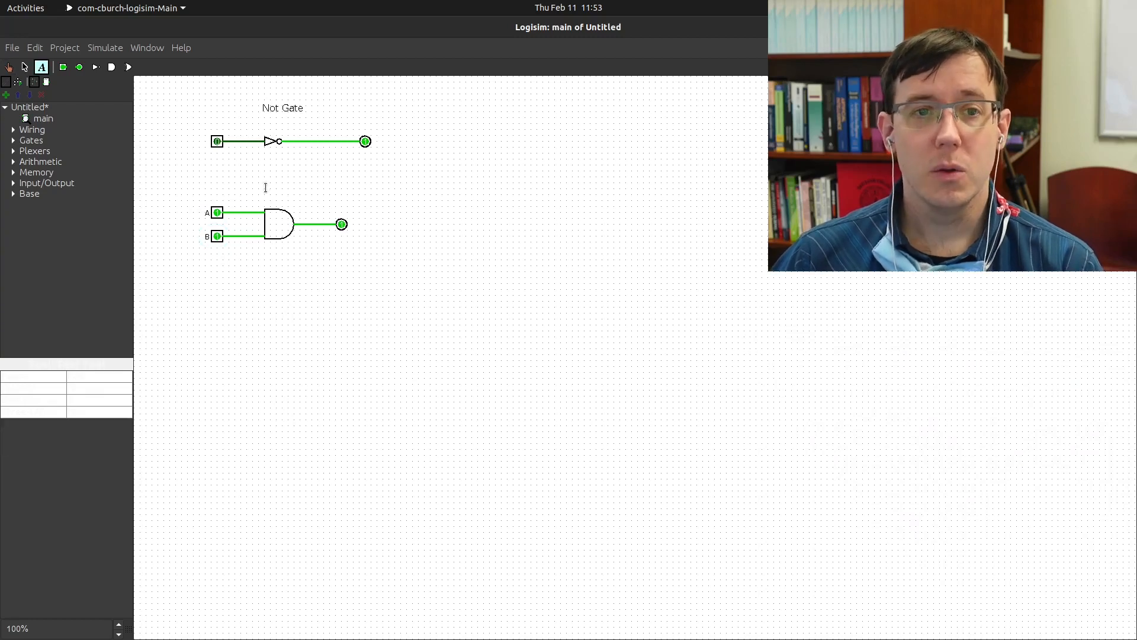
left_click(264, 188)
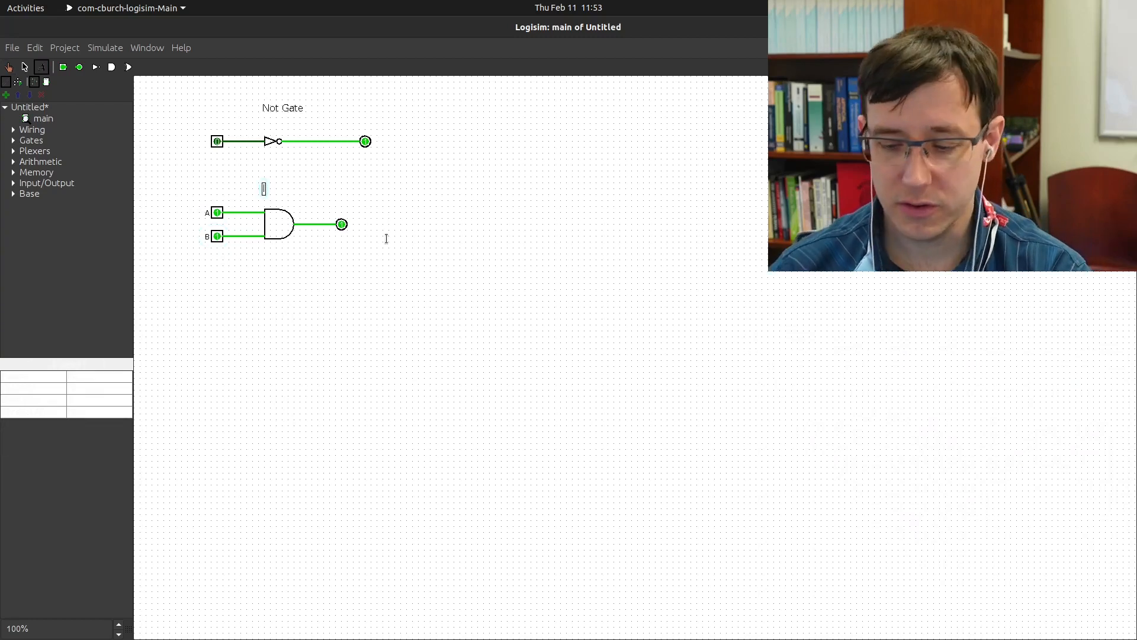
type("AND")
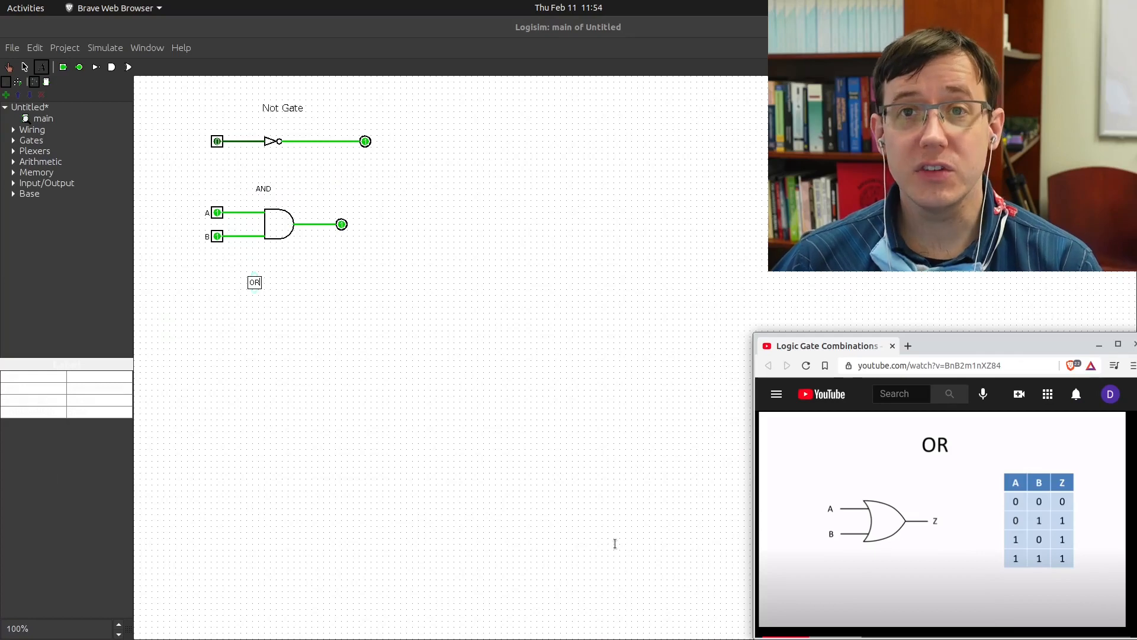
Step: Place an OR gate below the "OR" label and set its number of inputs to 2
left_click(125, 65)
left_click(127, 67)
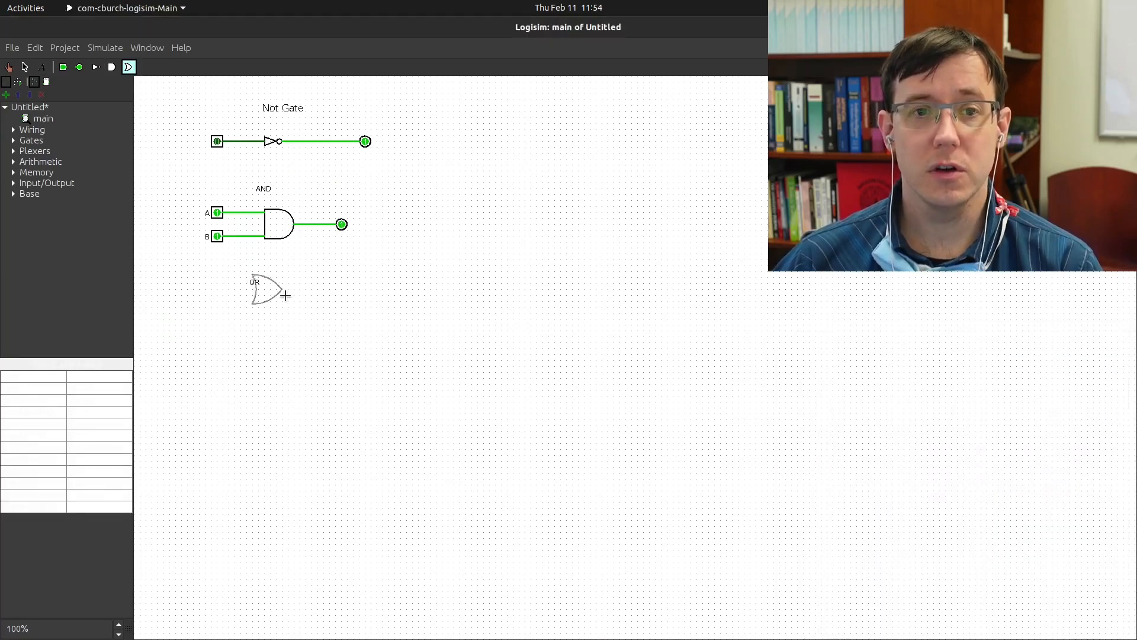
left_click(276, 326)
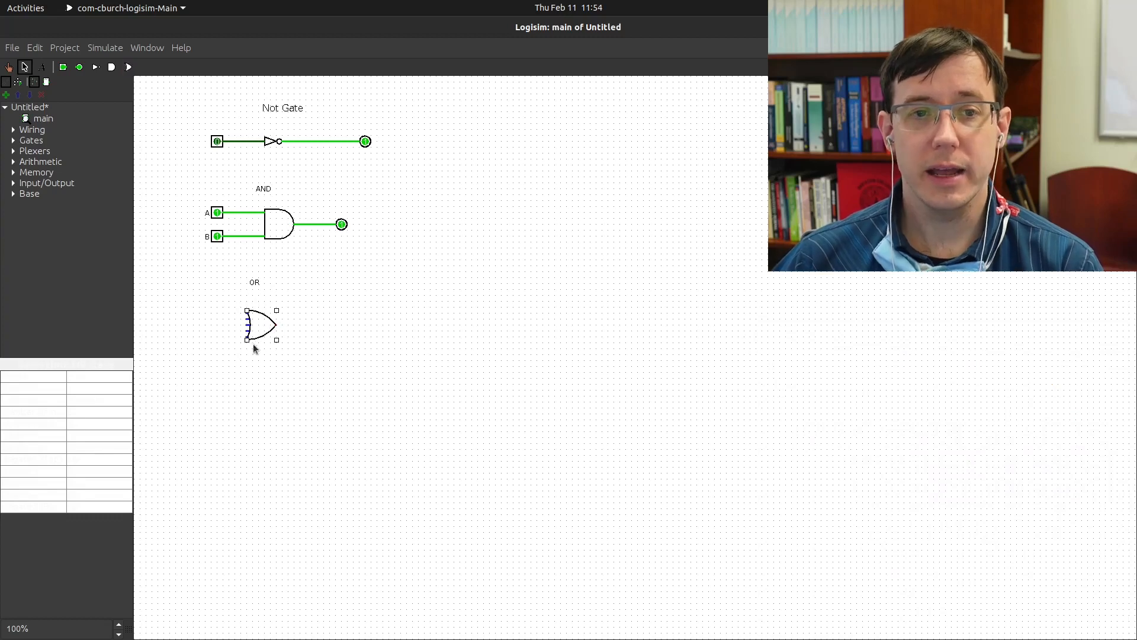
left_click(35, 472)
left_click(49, 413)
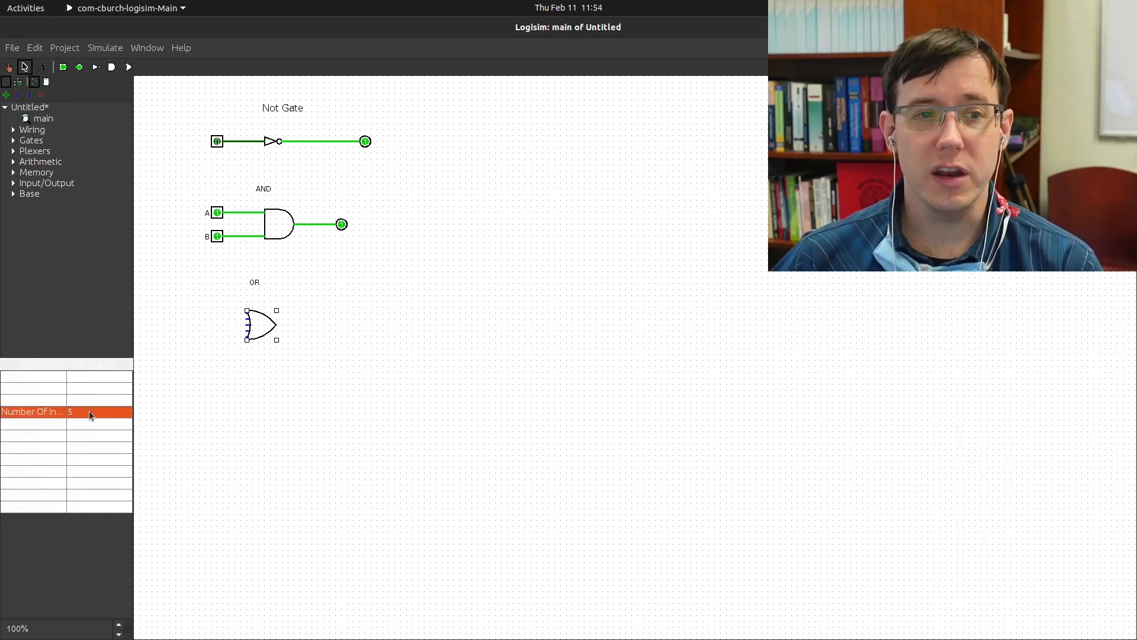
left_click(89, 411)
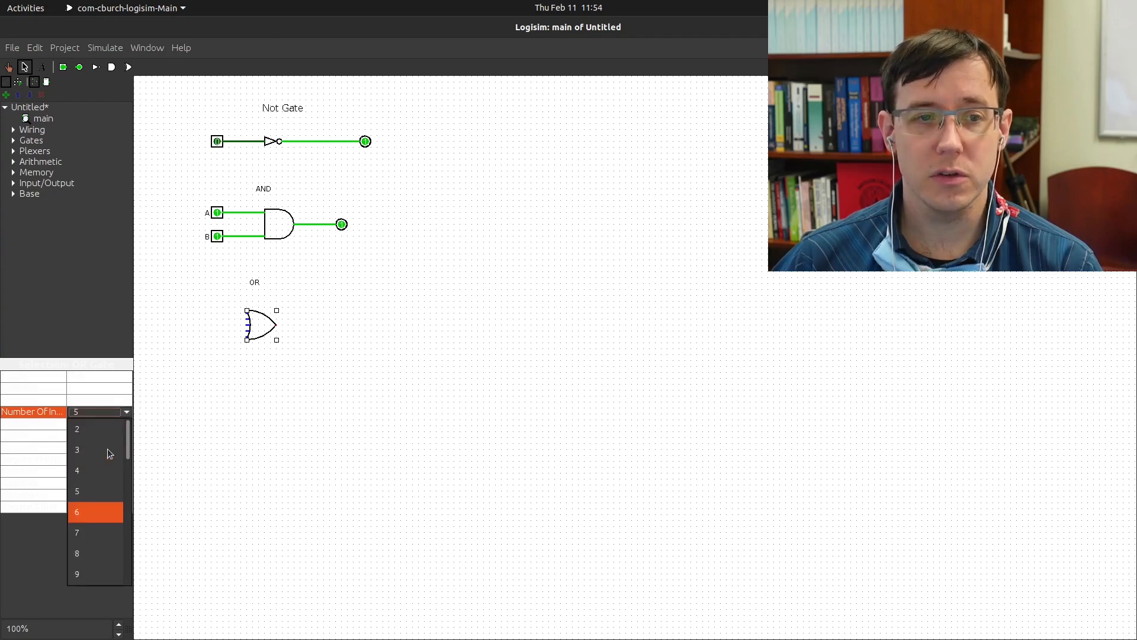
left_click(97, 430)
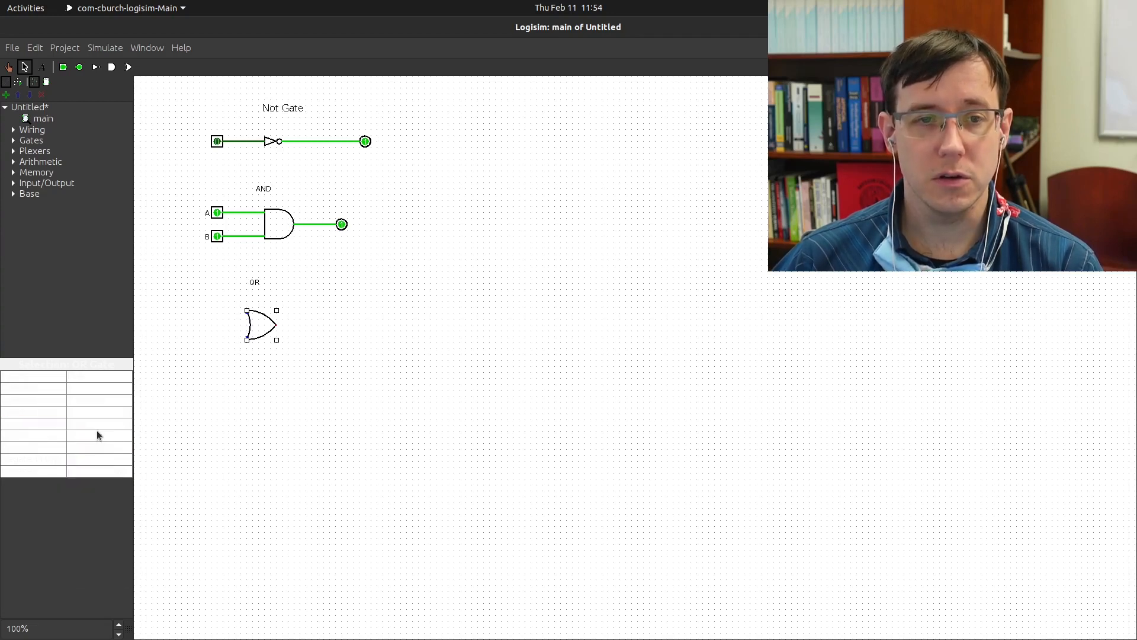
Step: Place two input pins beside the OR gate and wire each one to a gate input
left_click(62, 69)
left_click(211, 313)
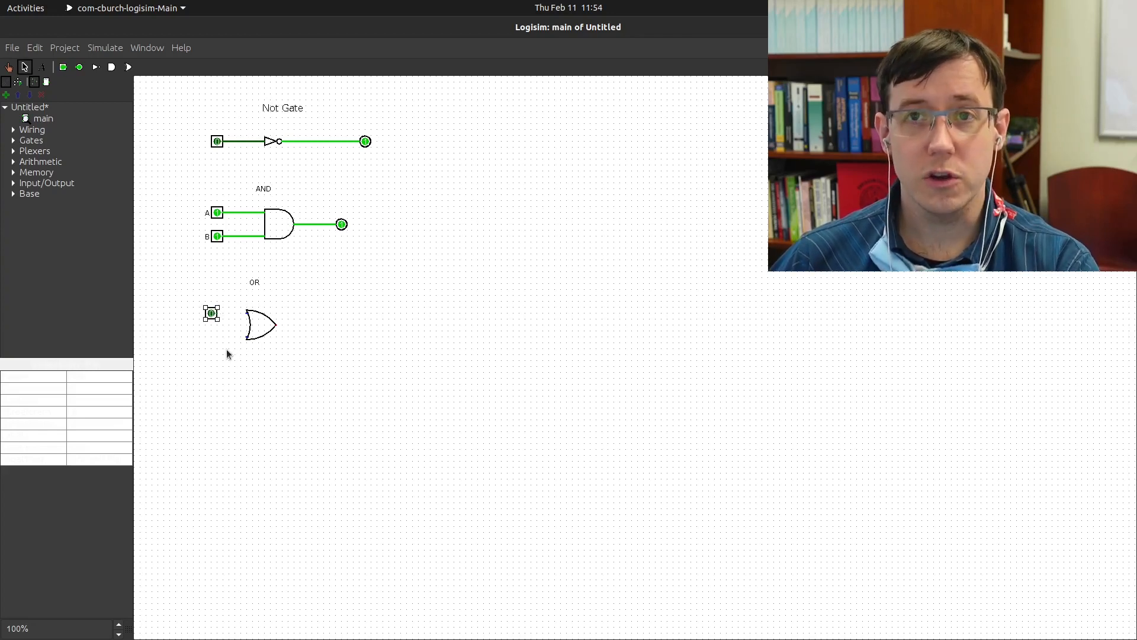
key("ctrl+v")
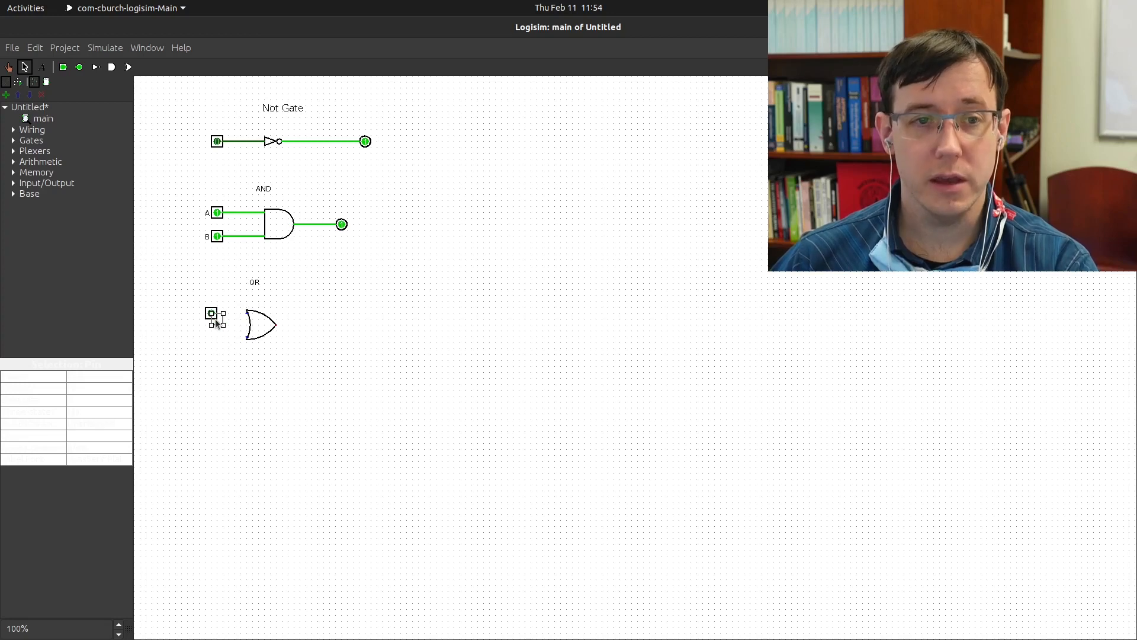
mouse_move(215, 318)
left_mouse_down()
mouse_move(209, 338)
mouse_move(246, 336)
mouse_move(244, 311)
left_mouse_up()
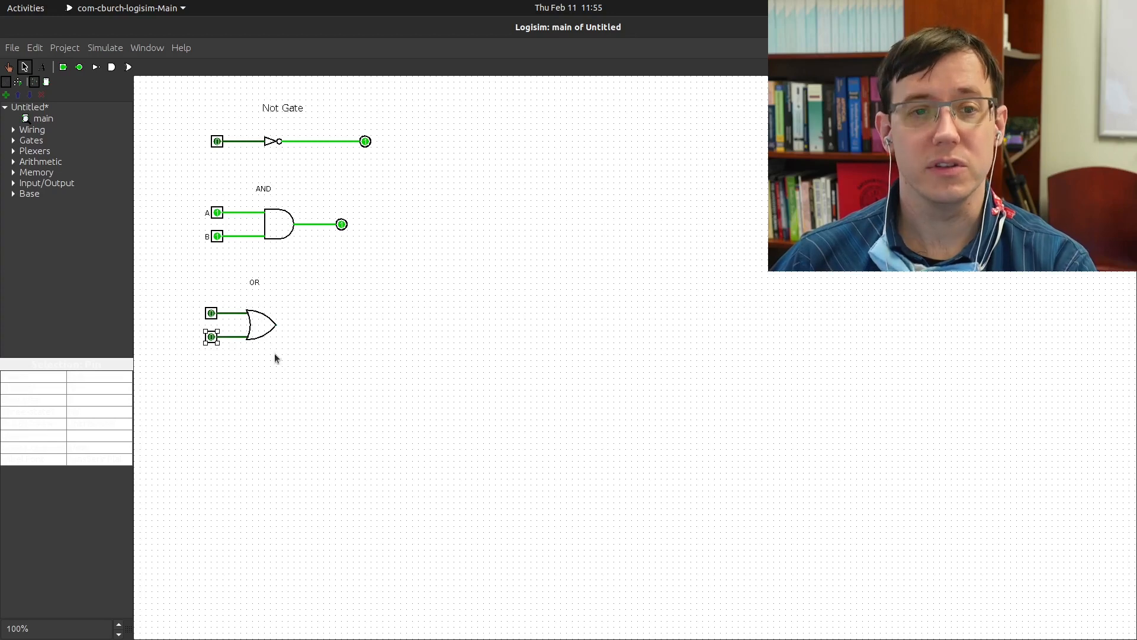
Step: Copy the AND circuit's output pin, place the copy beyond the OR gate and wire it to the gate's output
left_click(342, 225)
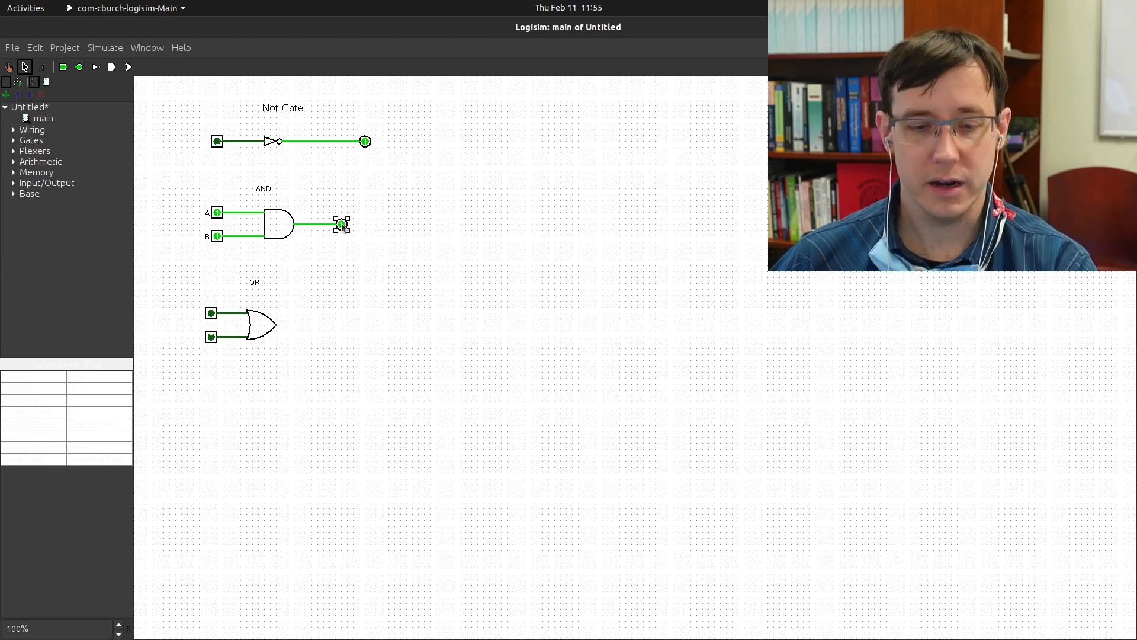
left_click(335, 294)
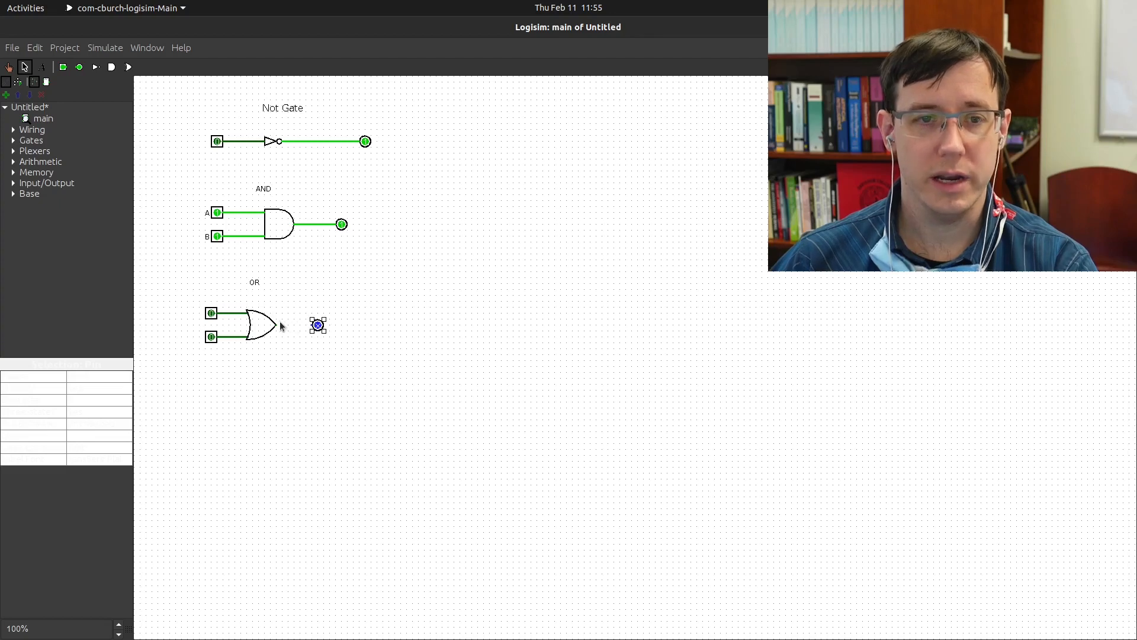
left_click_drag(276, 325, 296, 325)
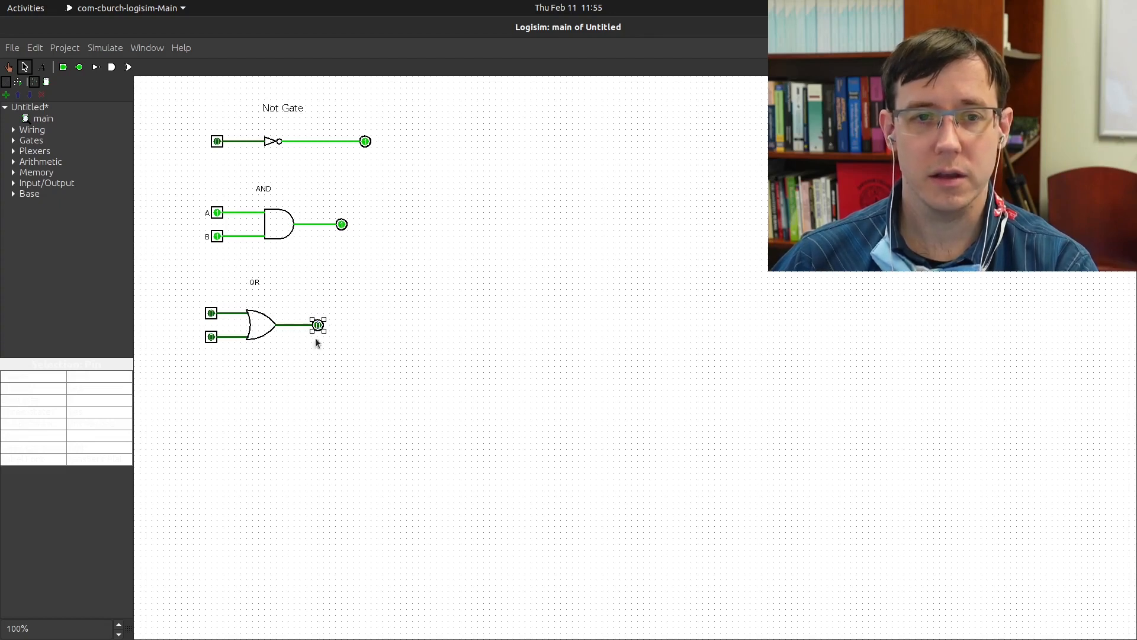
left_click(356, 382)
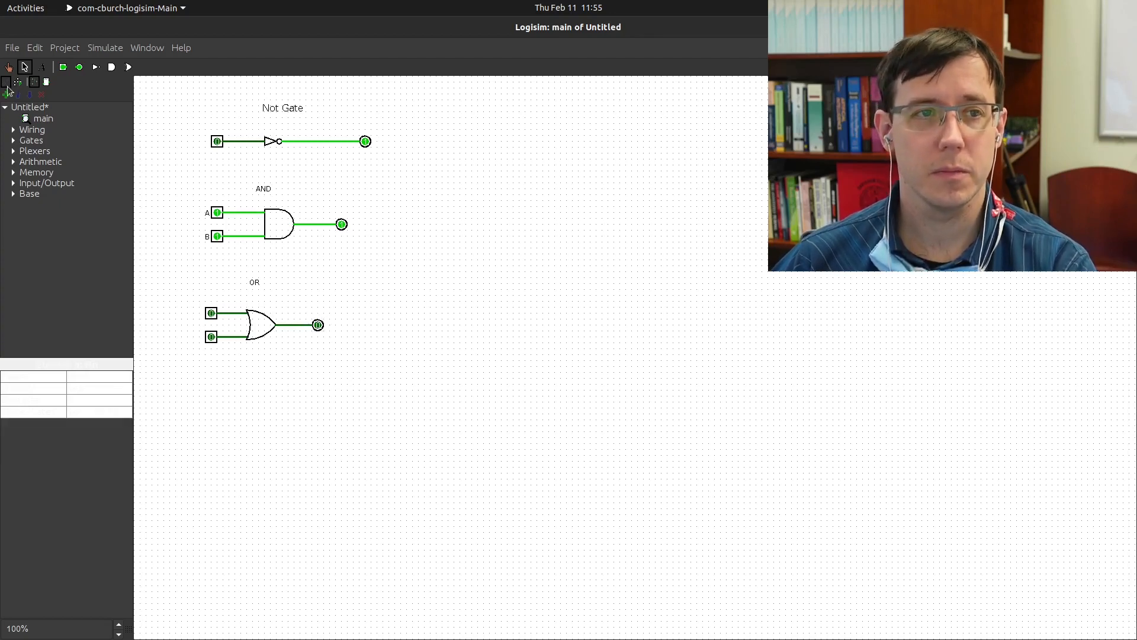
Step: Test the OR gate with the Poke tool, using only the upper input at 1, only the lower input at 1, and both at 1
left_click(9, 67)
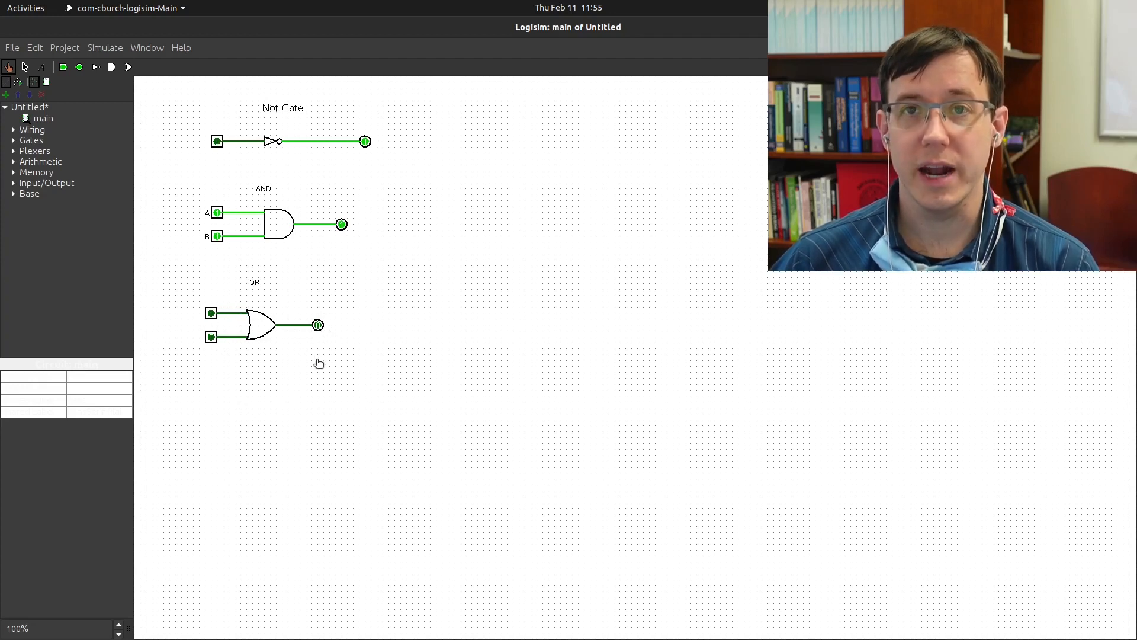
left_click(211, 314)
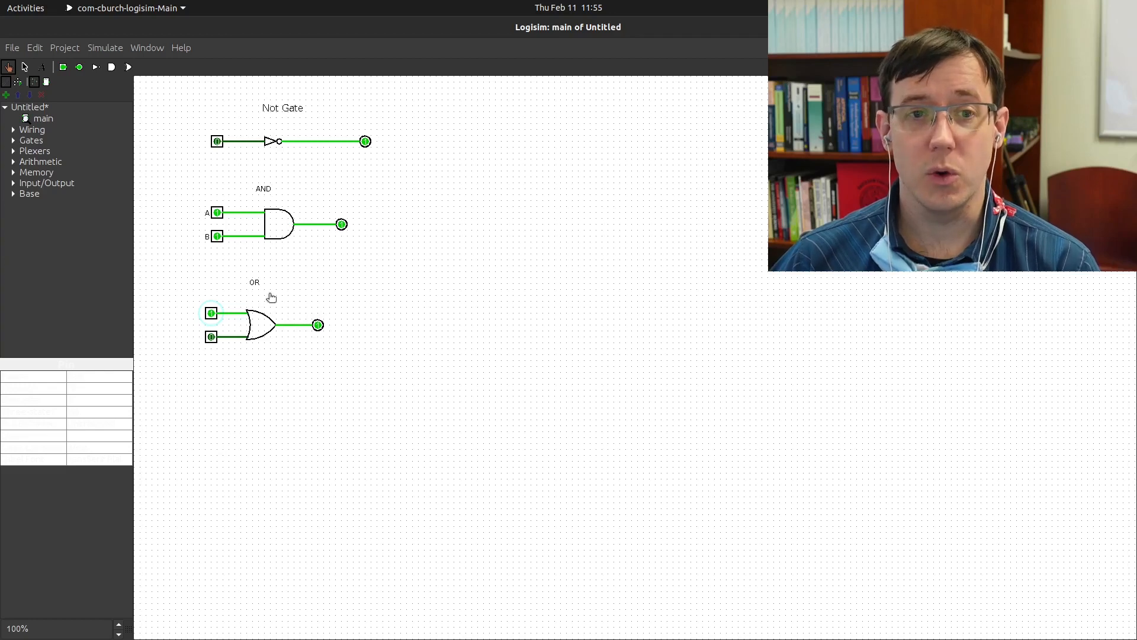
left_click(211, 313)
left_click(211, 337)
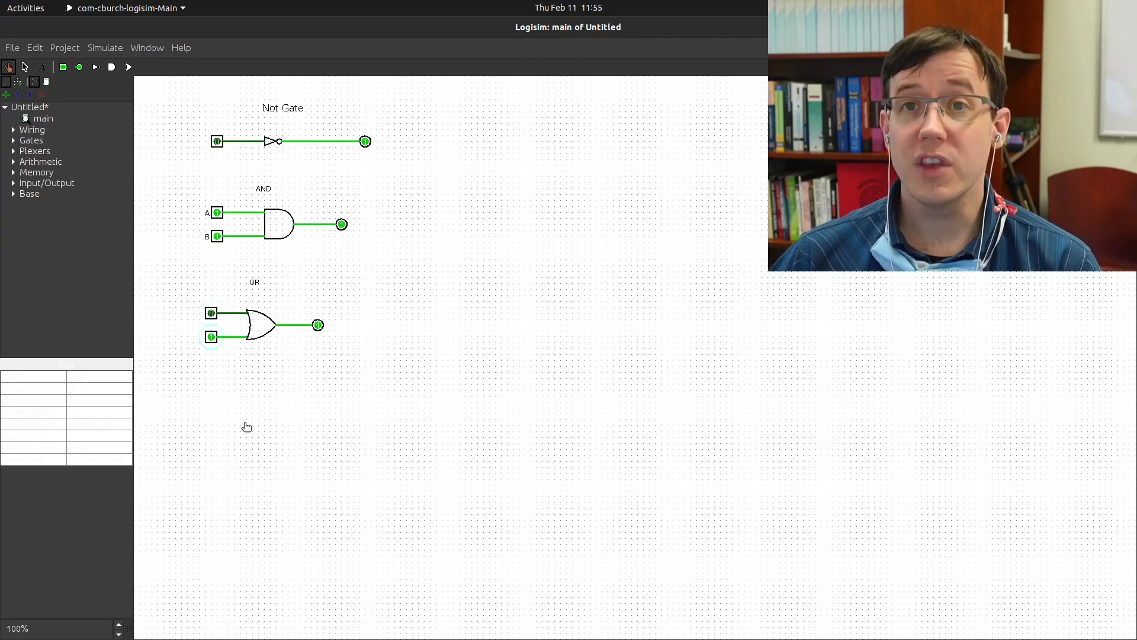
left_click(211, 313)
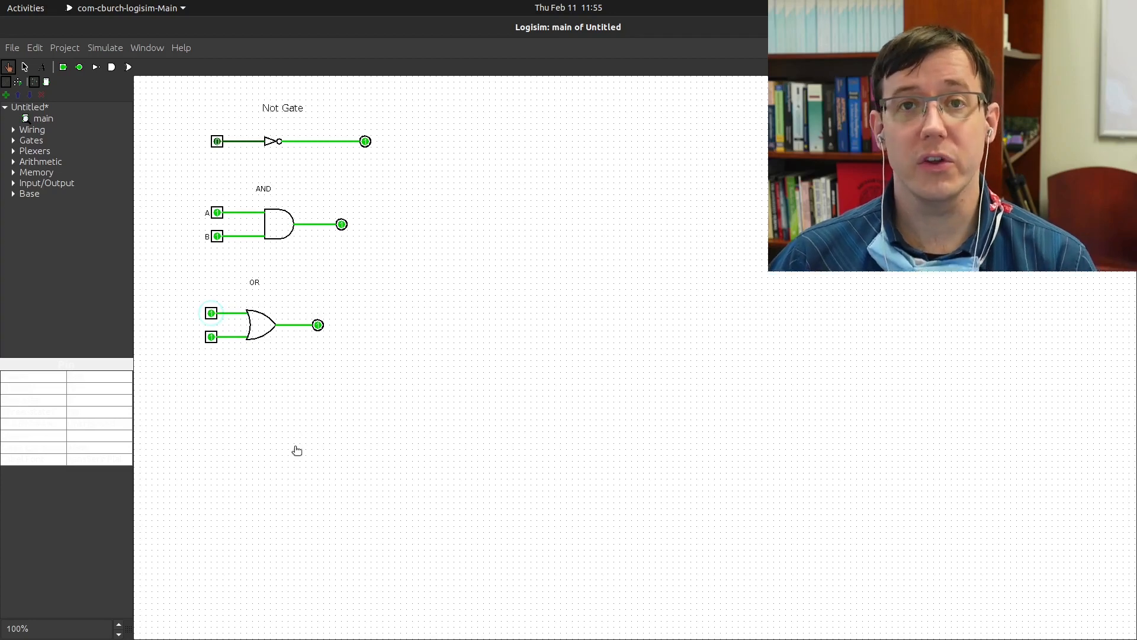
Step: Consult the OR-NOT diagram in the Brave browser, and place a duplicate of the whole OR circuit below the original in Logisim
key("alt+Tab")
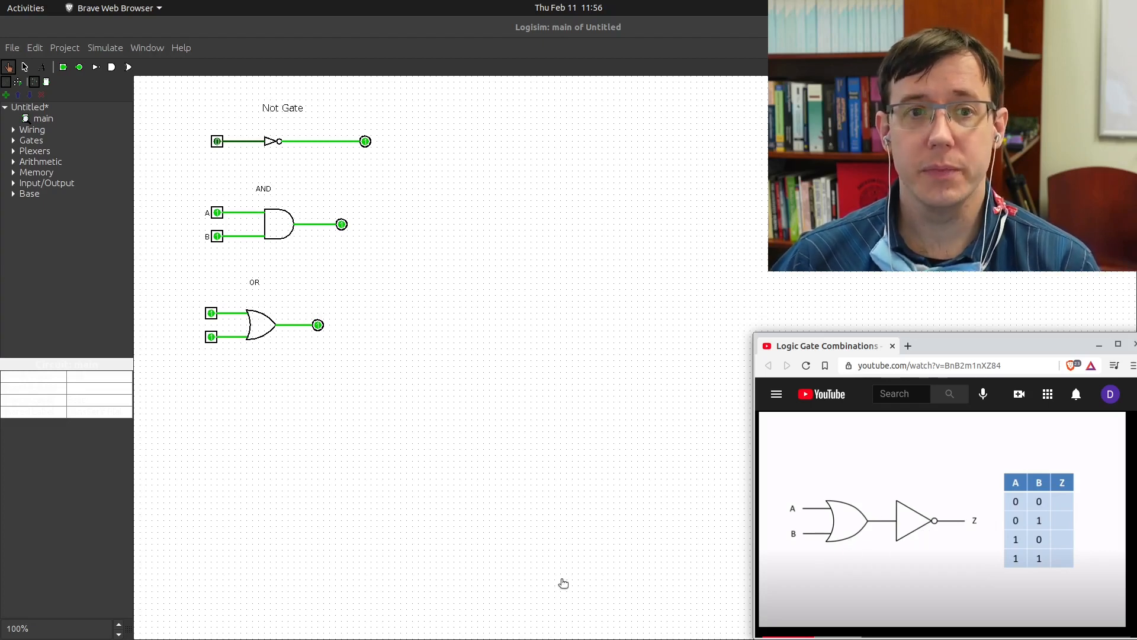
left_click(25, 68)
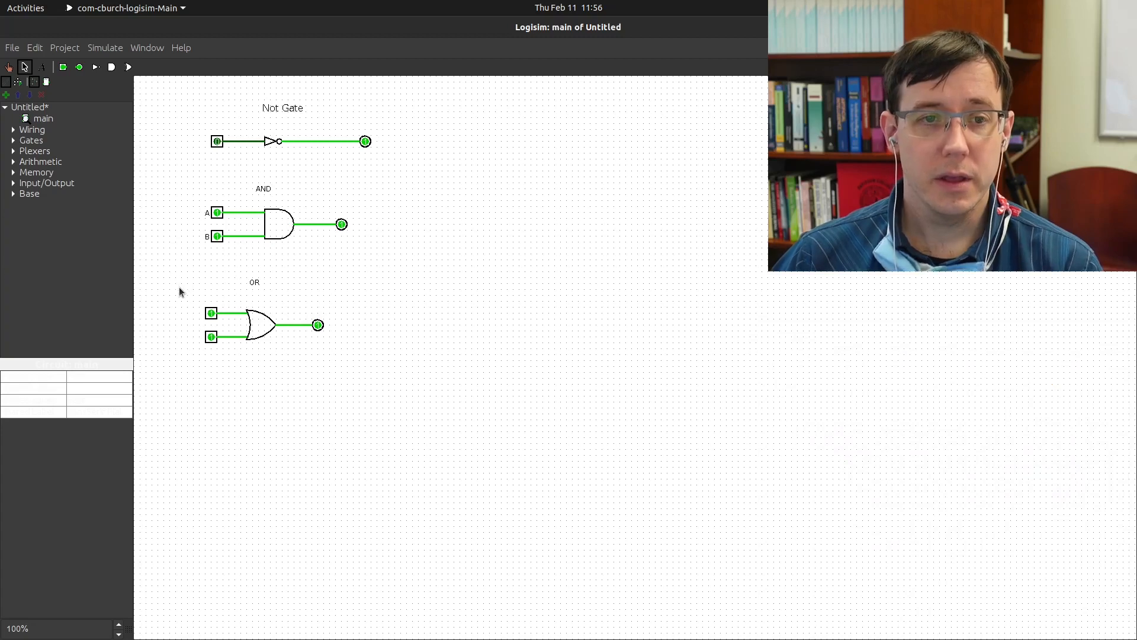
left_click_drag(220, 312, 355, 361)
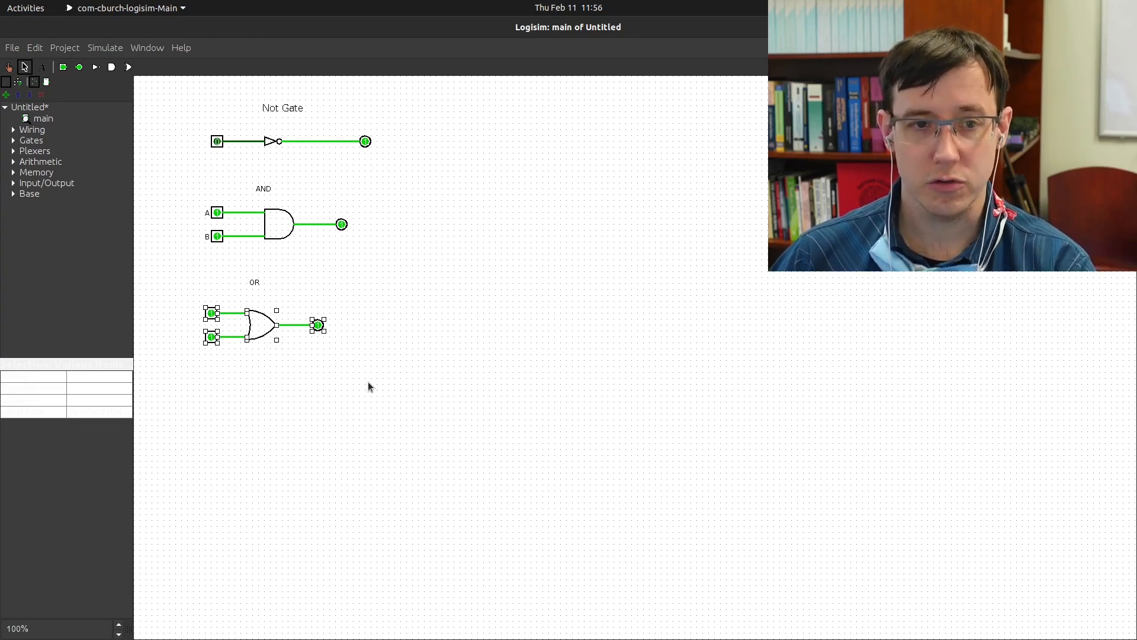
key("ctrl+d")
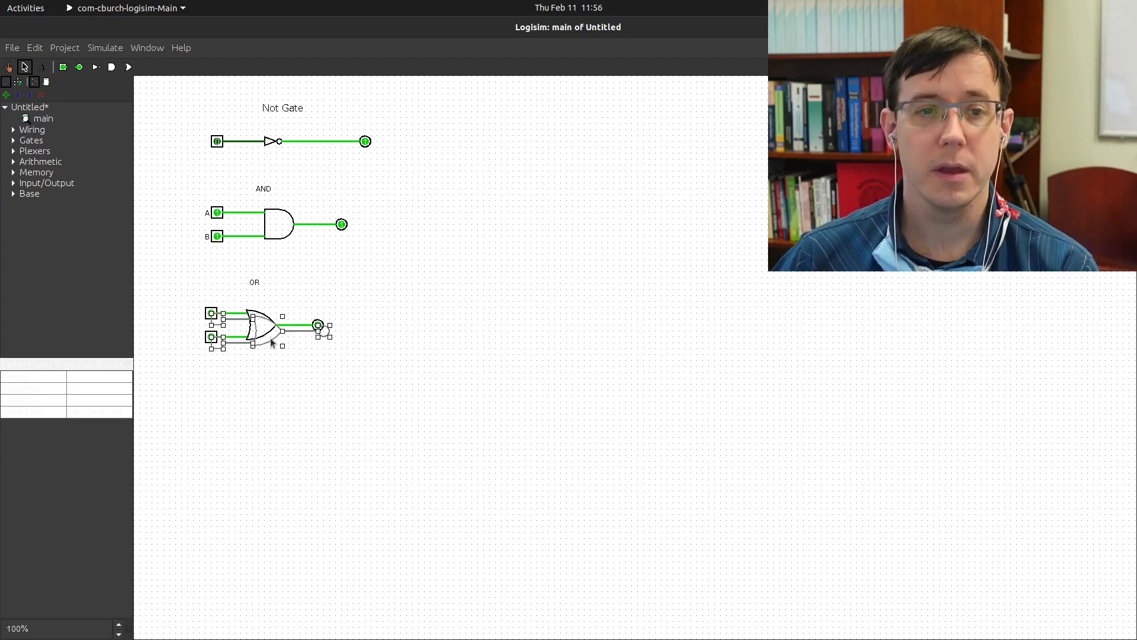
left_click_drag(270, 337, 292, 400)
Step: Delete the output wire of the duplicated OR circuit and move its output pin farther from the gate
left_click(293, 405)
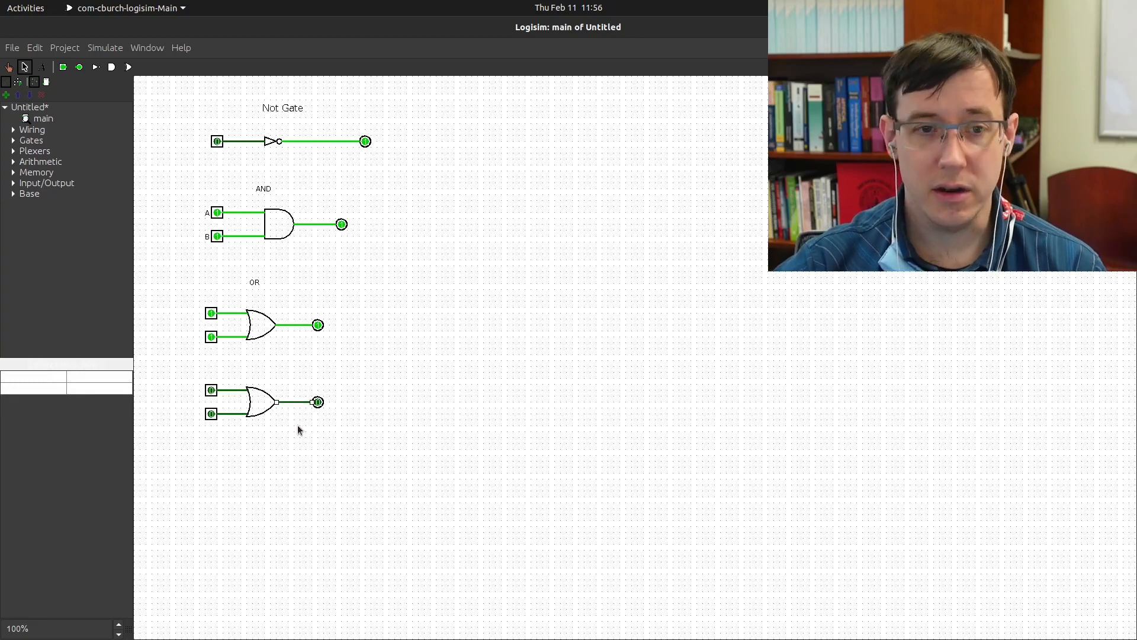
key("Delete")
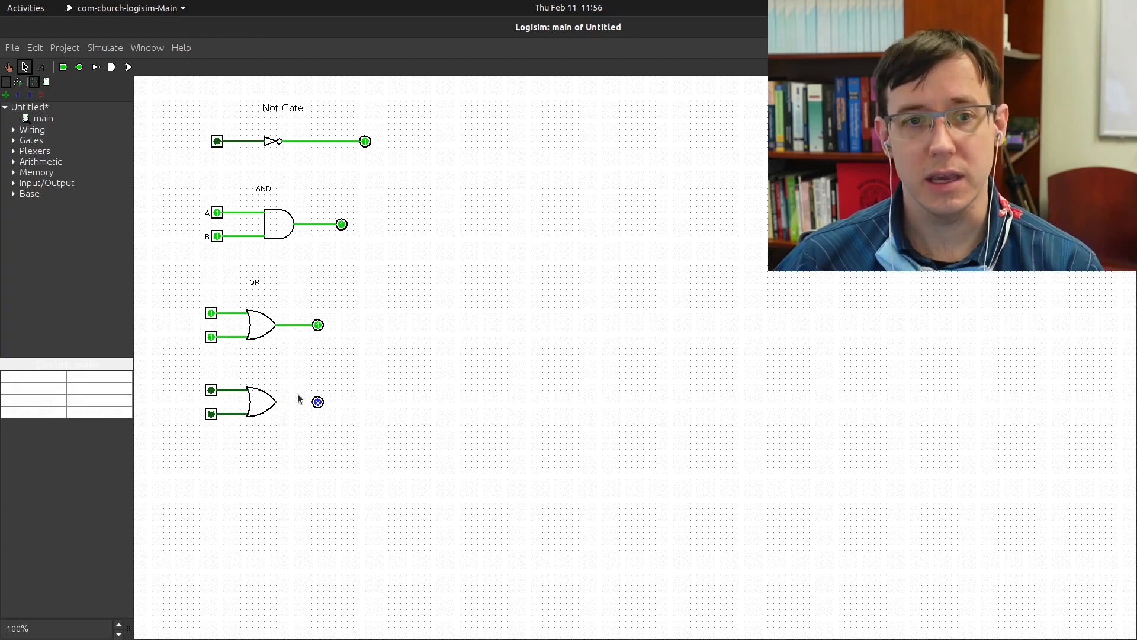
left_click(318, 402)
left_click_drag(317, 406, 347, 403)
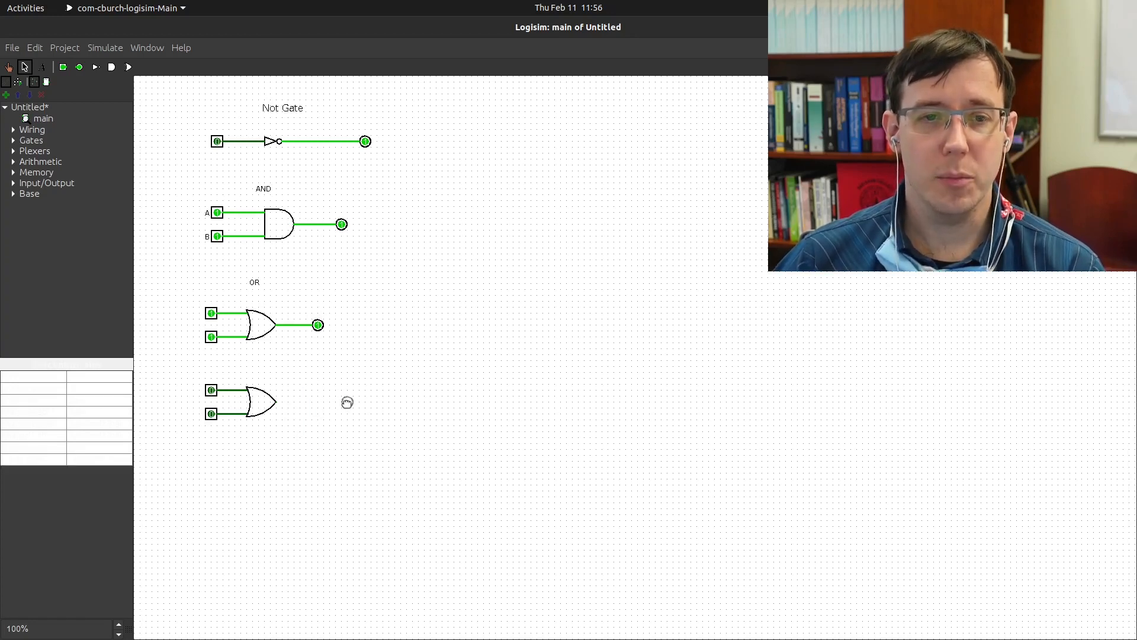
Step: Place a NOT gate between the duplicated OR gate and its output pin, and wire it to both
left_click(96, 67)
left_click(320, 402)
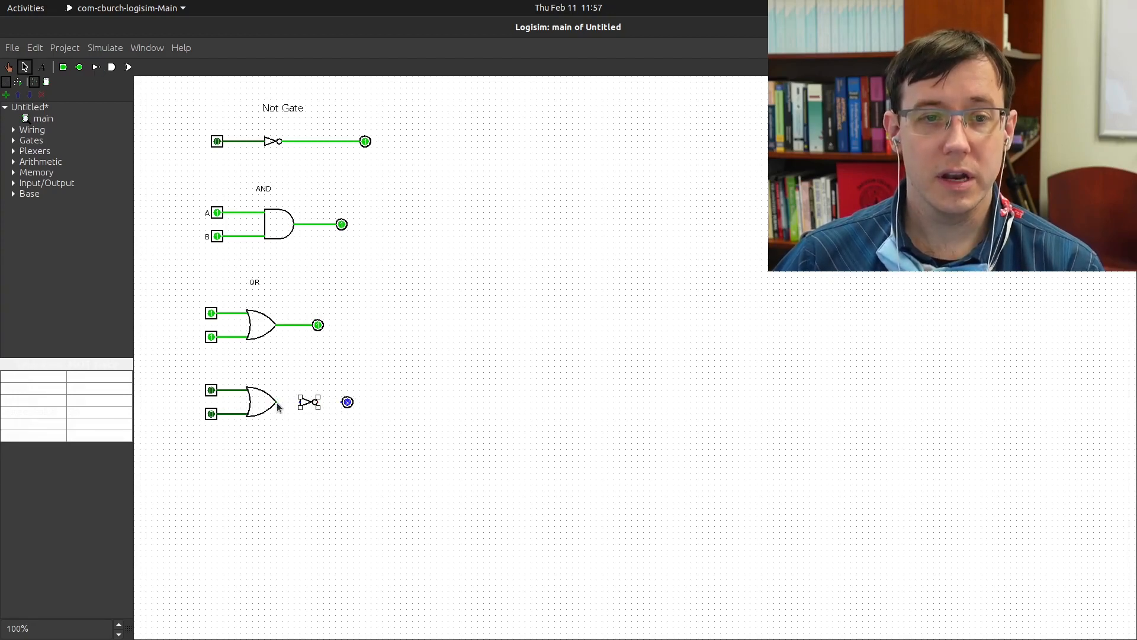
left_click_drag(287, 407, 300, 402)
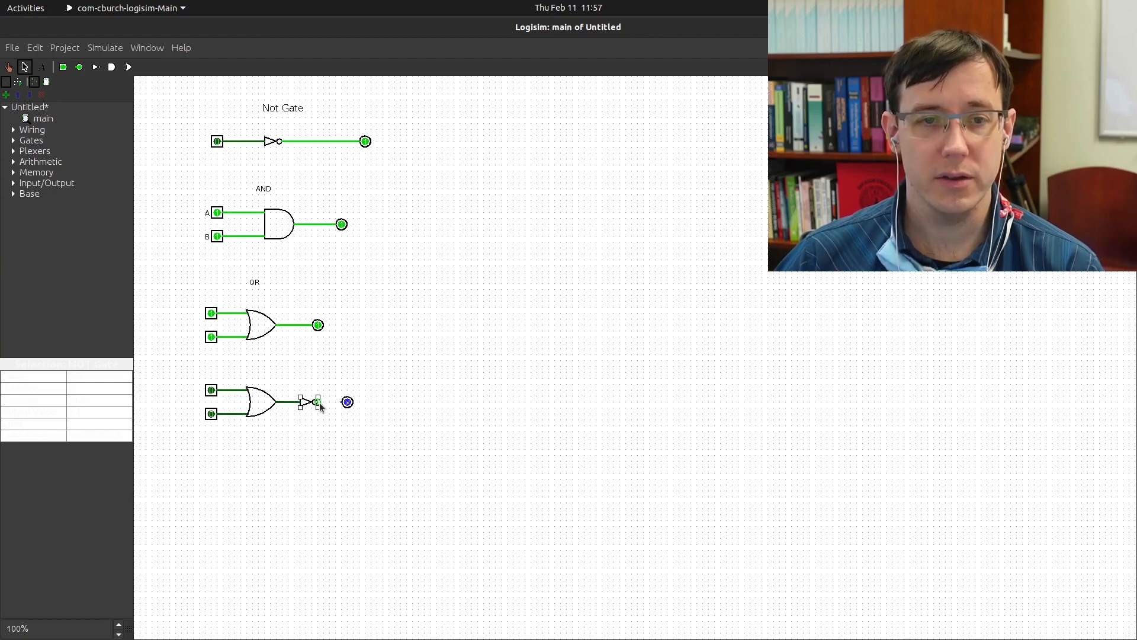
left_click_drag(342, 402, 344, 402)
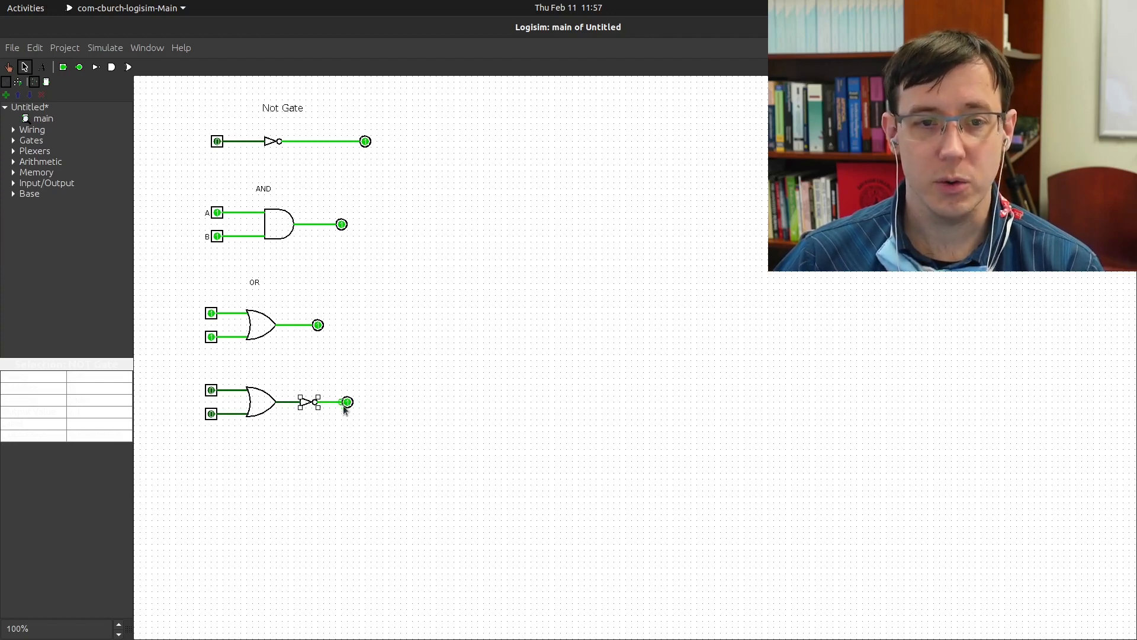
Step: Poke the OR-NOT circuit's inputs through upper only, both, and lower only at 1, and compare with the truth table in the Brave browser
left_click(9, 68)
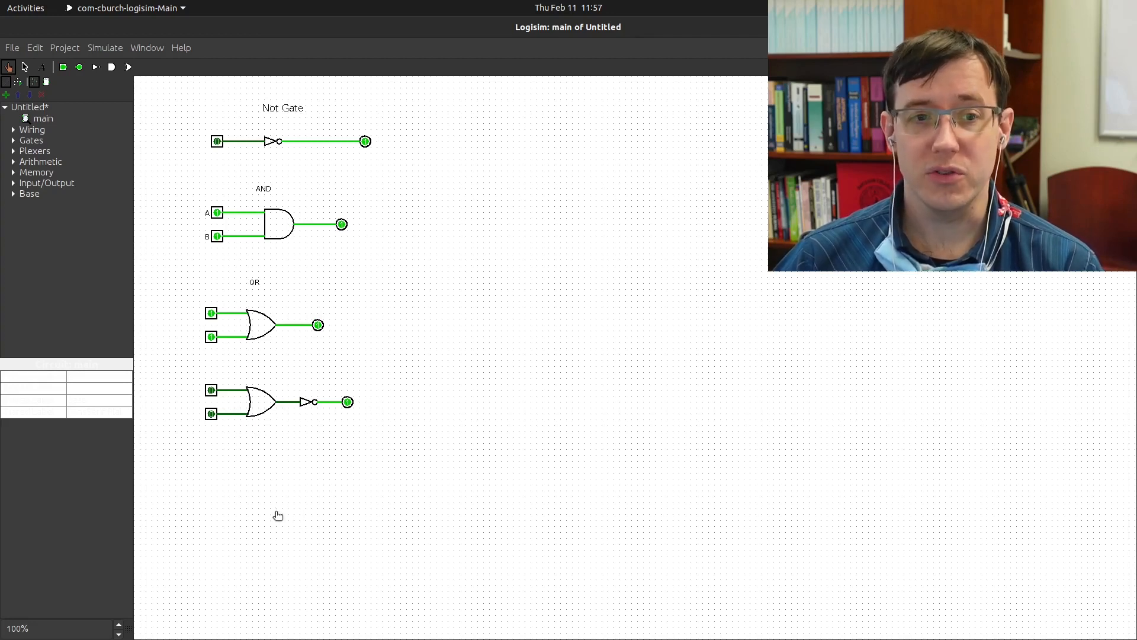
left_click(212, 392)
left_click(214, 392)
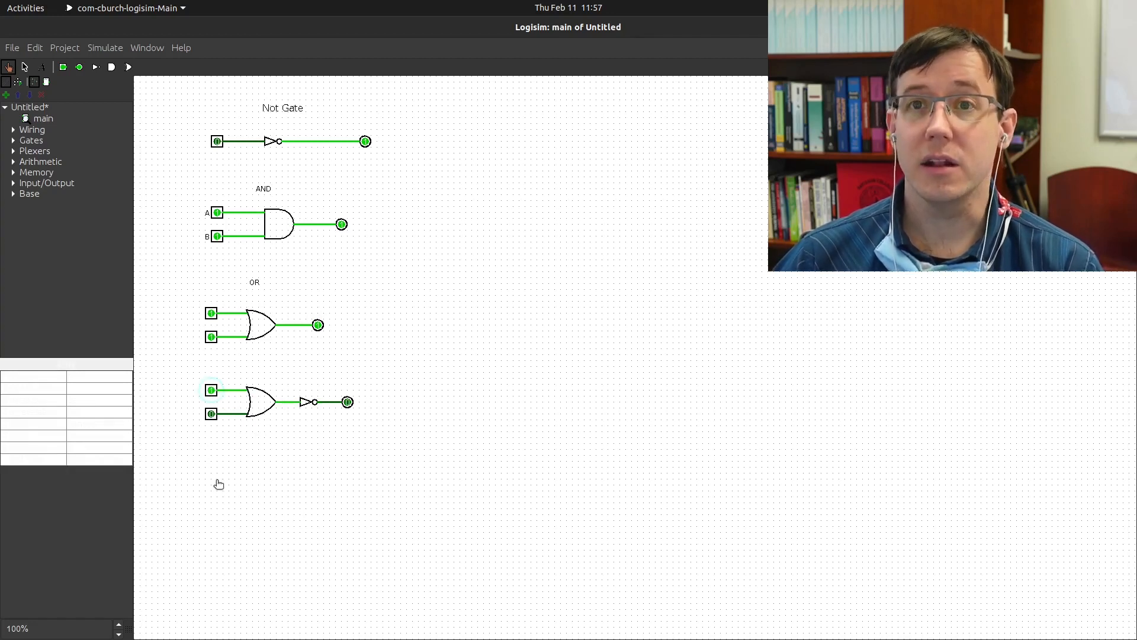
left_click(211, 415)
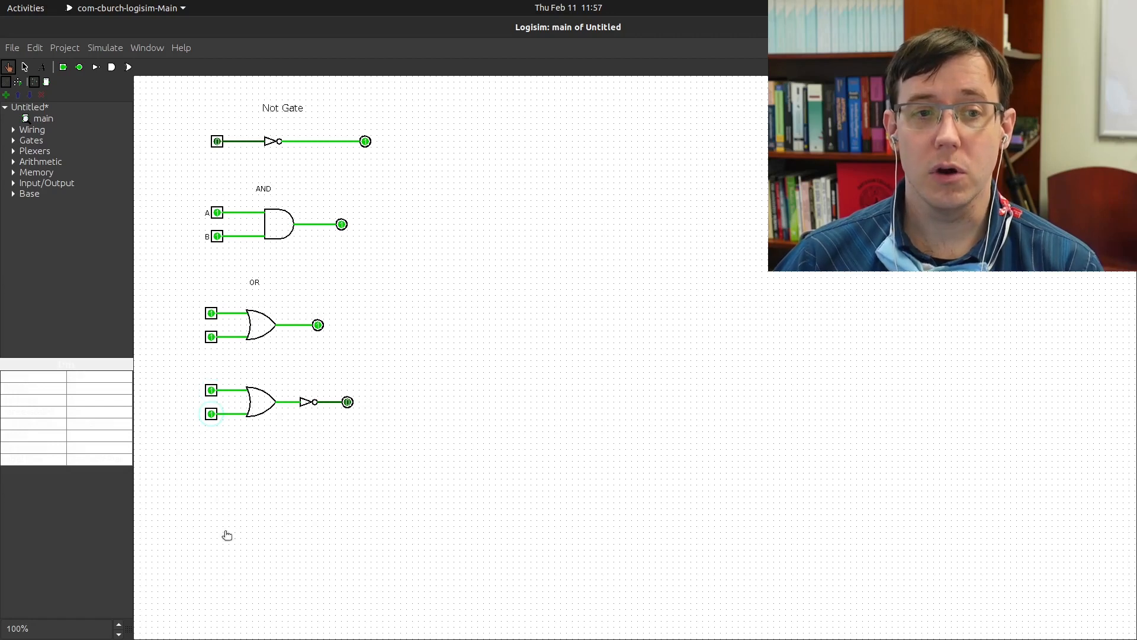
left_click(212, 392)
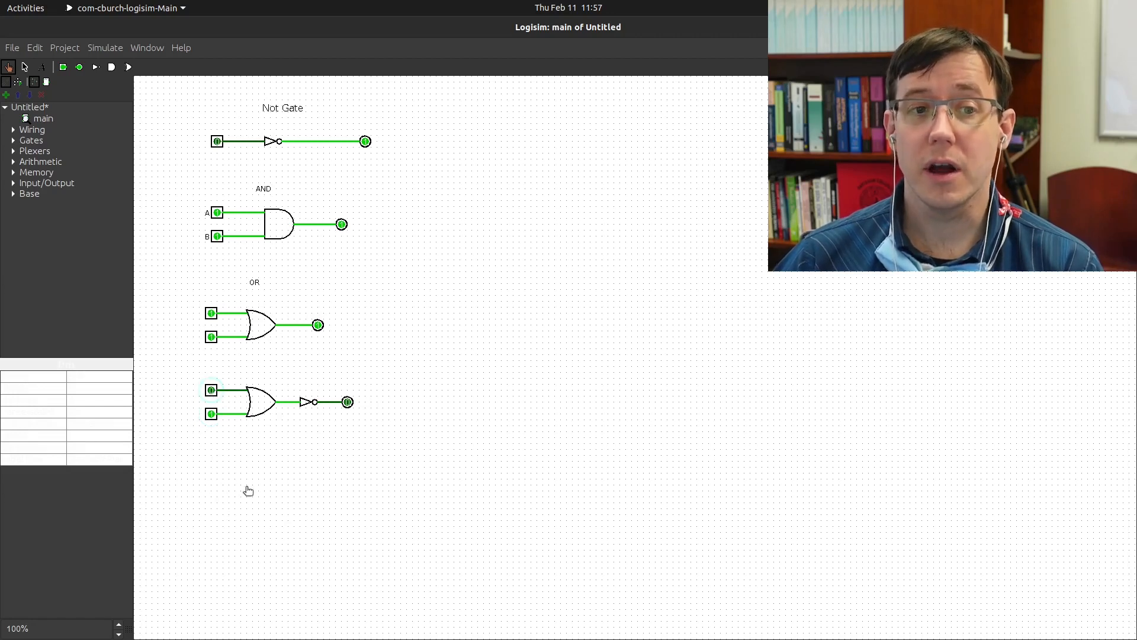
key("super")
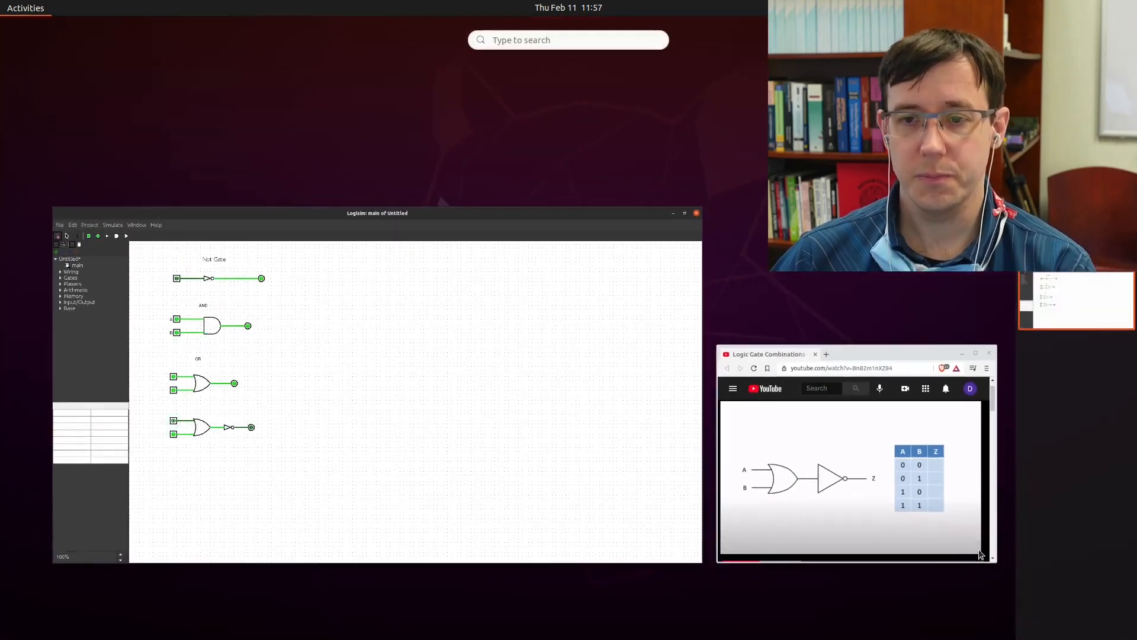
left_click(980, 535)
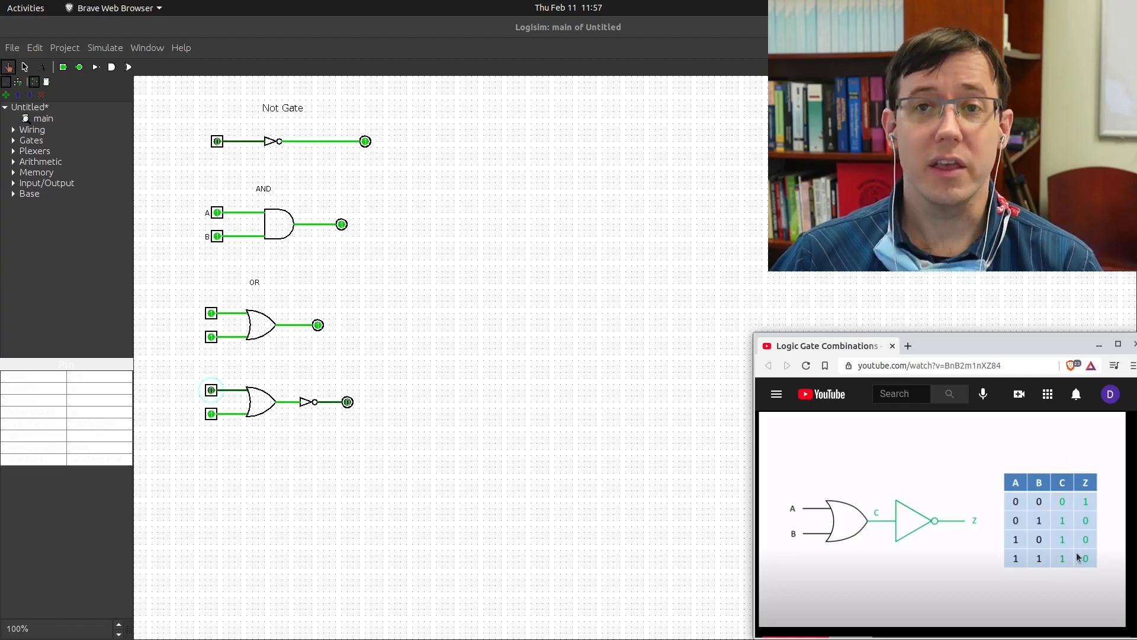
Step: Copy the complete AND circuit with its A and B inputs and place the copy below the "Not AND" label
key("ctrl+2")
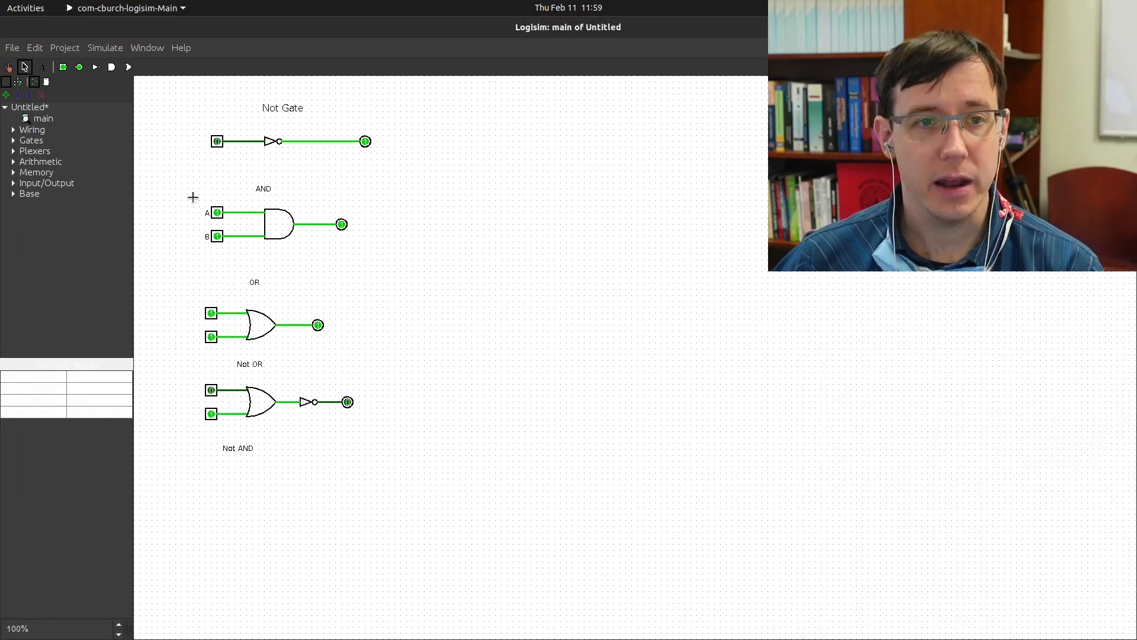
left_click_drag(193, 197, 383, 260)
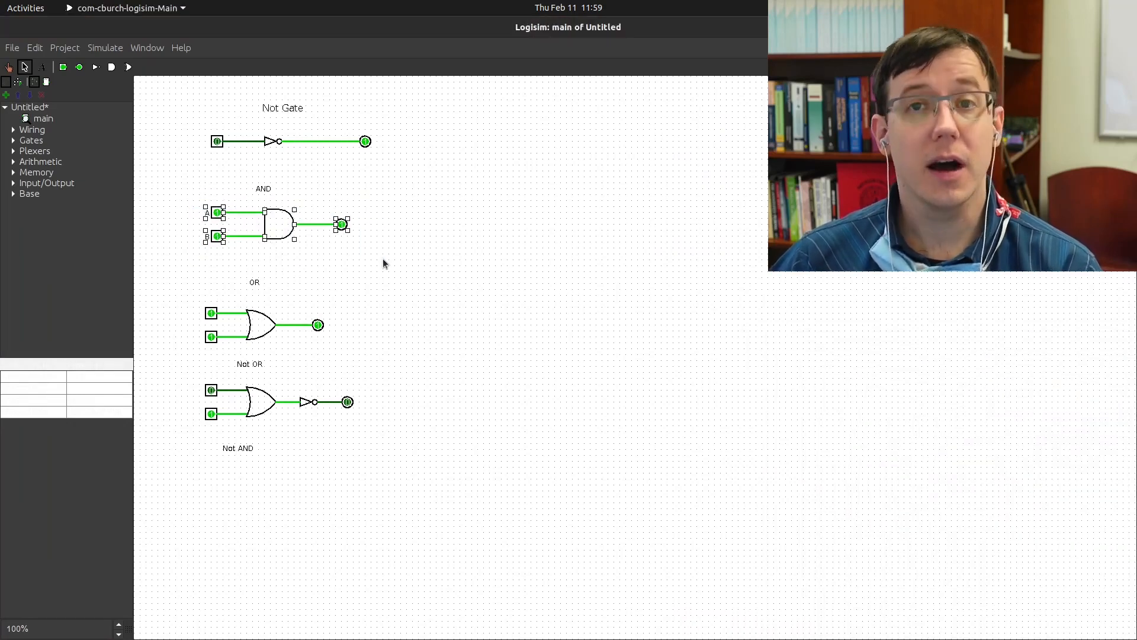
key("ctrl+c")
key("ctrl+v")
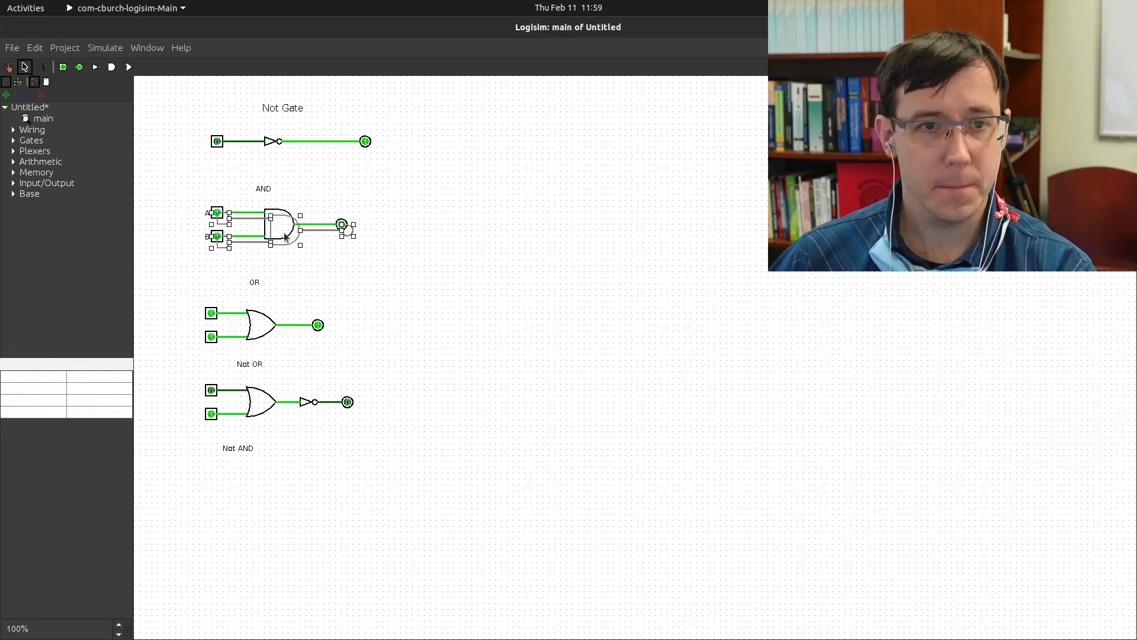
left_click_drag(284, 237, 278, 490)
left_click(269, 450)
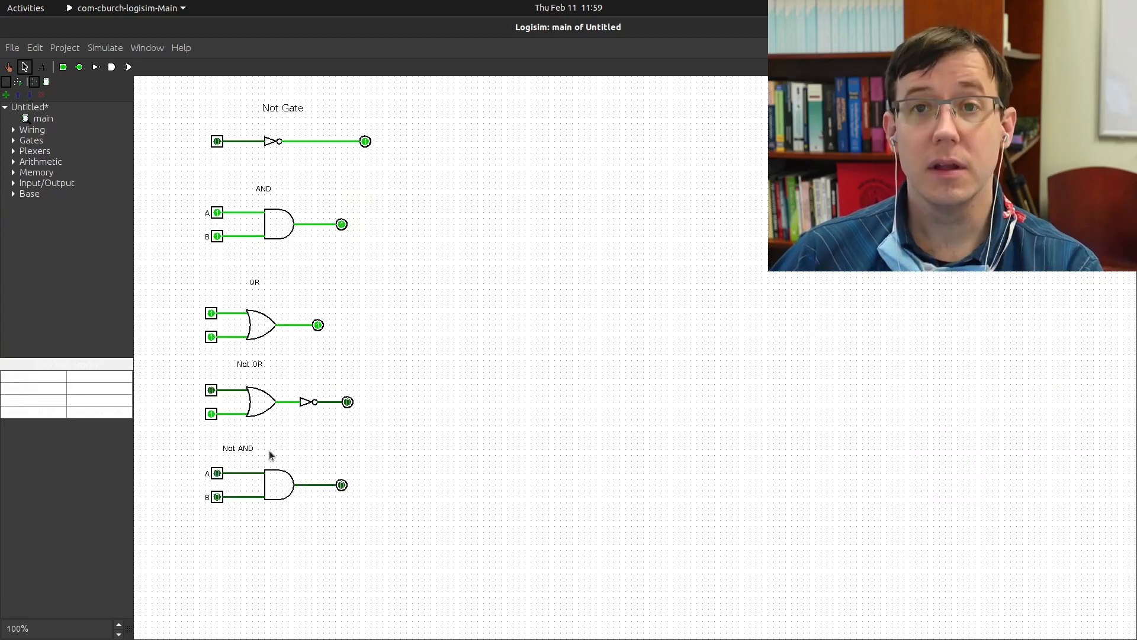
Step: Delete the output wire of the copied AND circuit and move its output pin farther from the gate
left_click(312, 485)
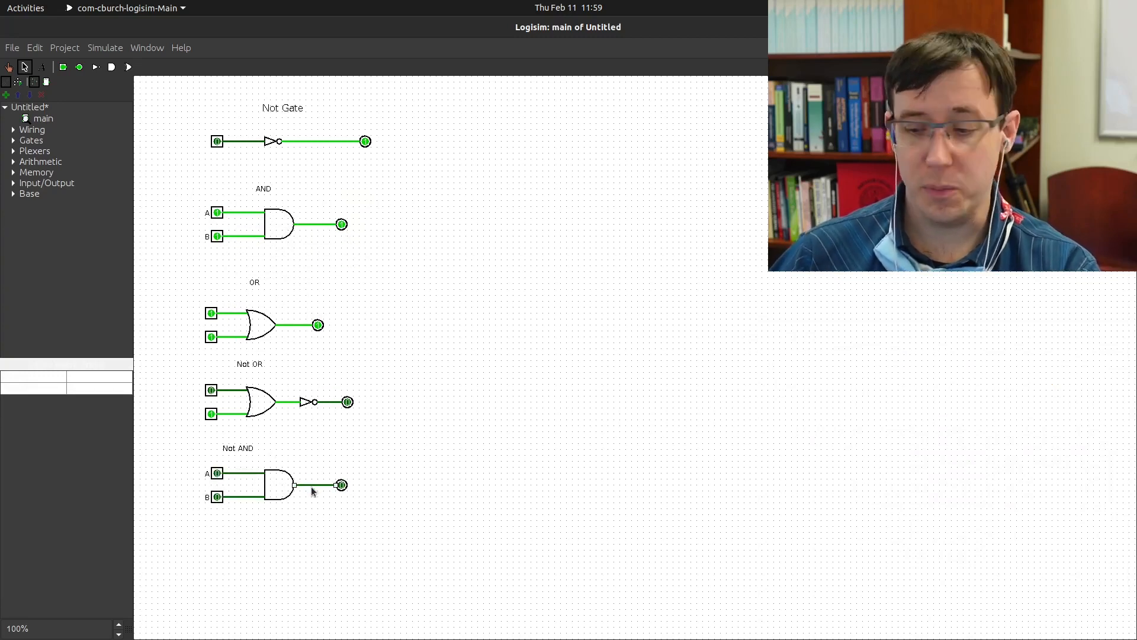
key("Delete")
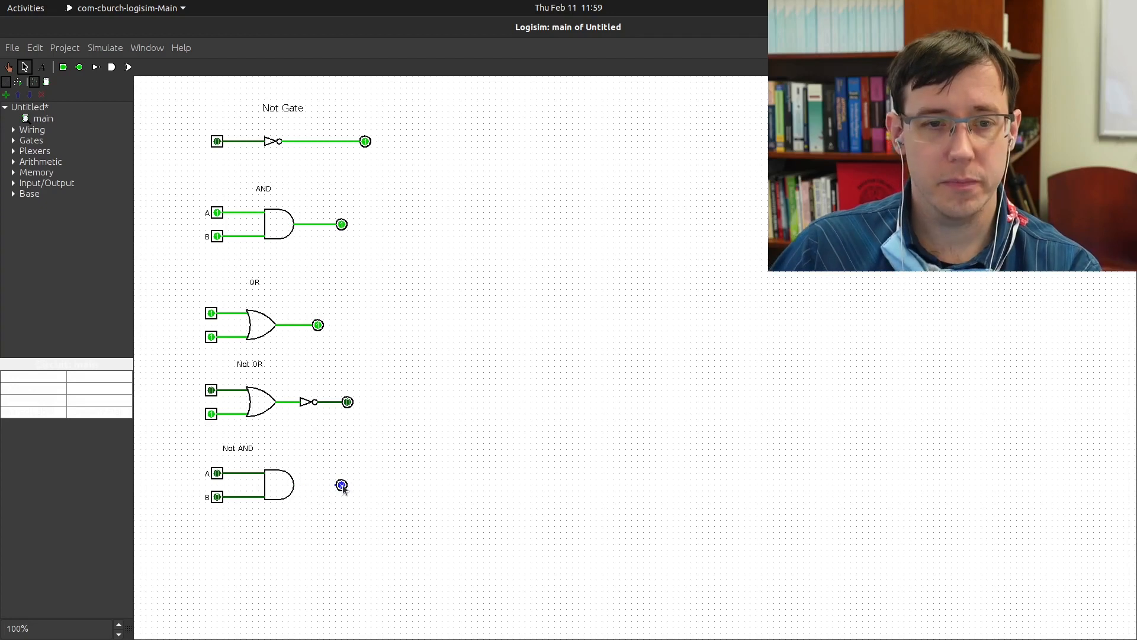
left_click_drag(342, 485, 361, 485)
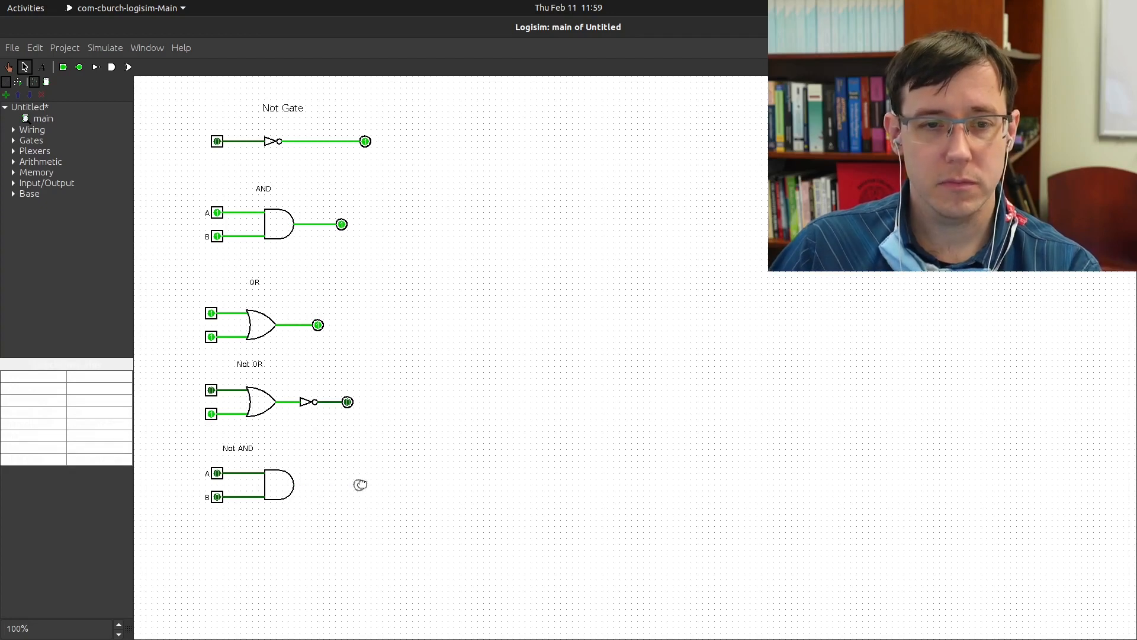
Step: Place a NOT gate between the copied AND gate and its output pin, and wire it to both
left_click(96, 68)
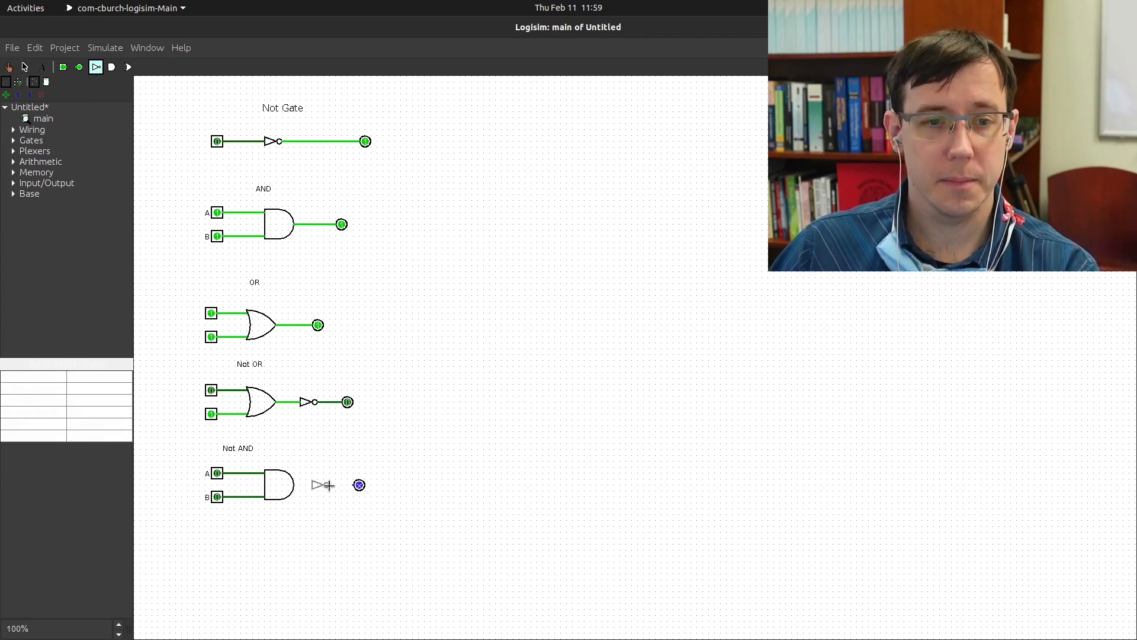
left_click(331, 488)
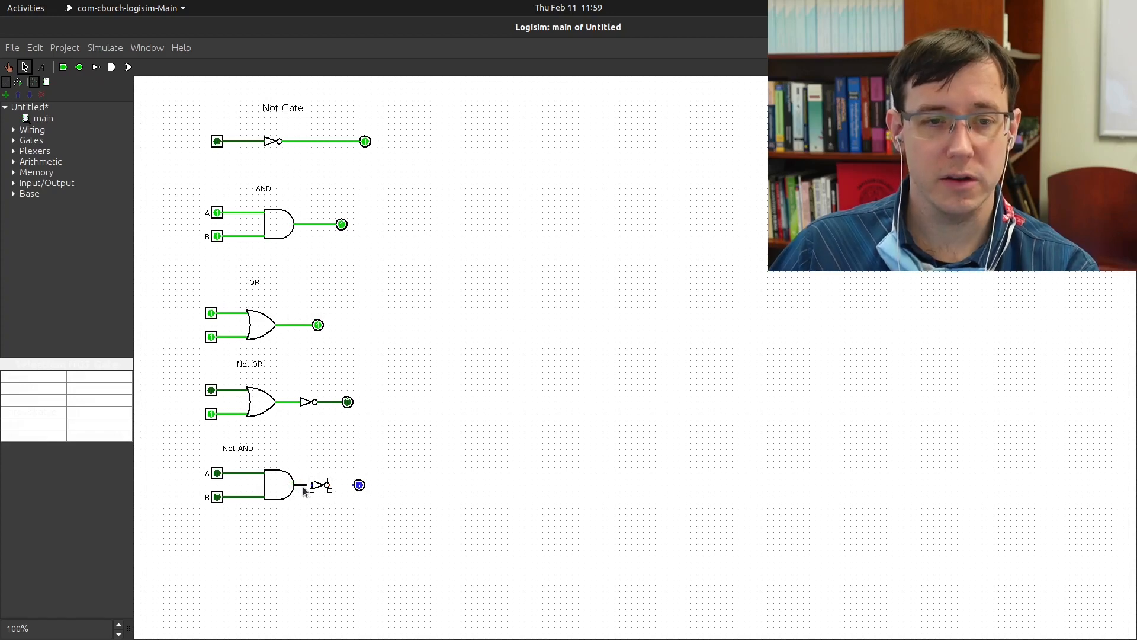
left_click_drag(304, 489, 310, 489)
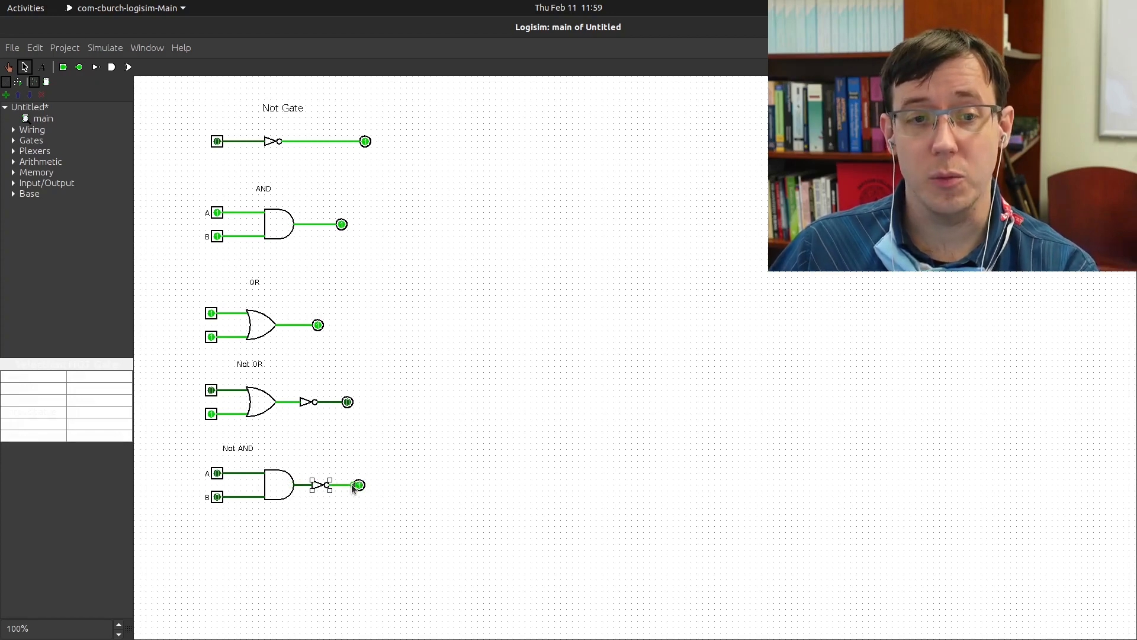
Step: Poke the Not AND circuit's inputs through A only, B only, and both at 1, and compare with the truth table in the Brave browser
left_click(8, 67)
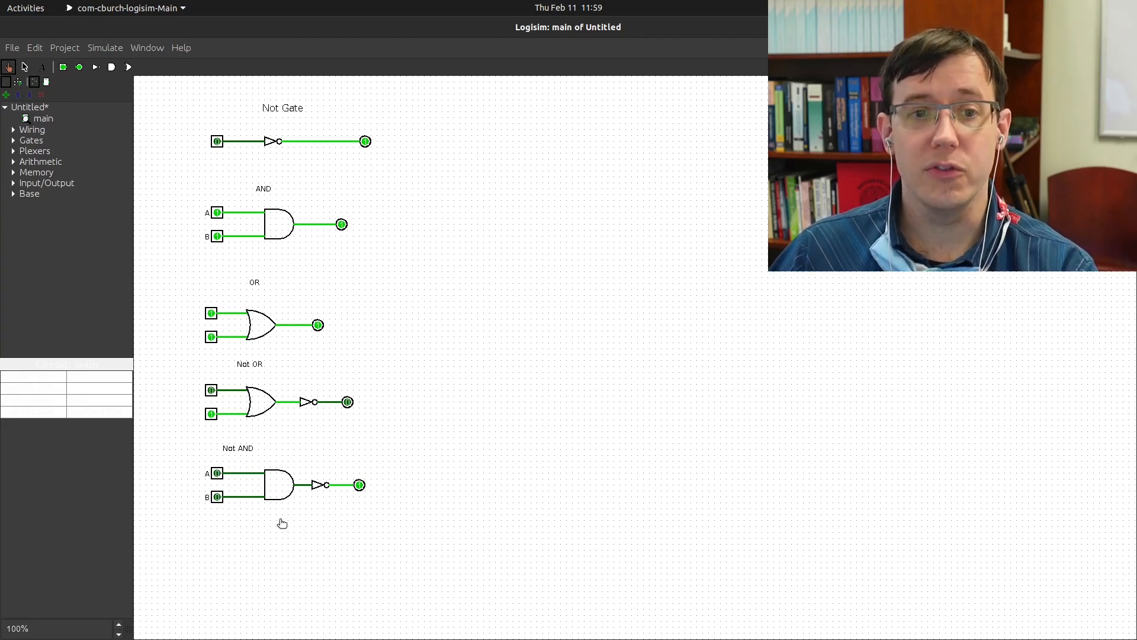
left_click(216, 473)
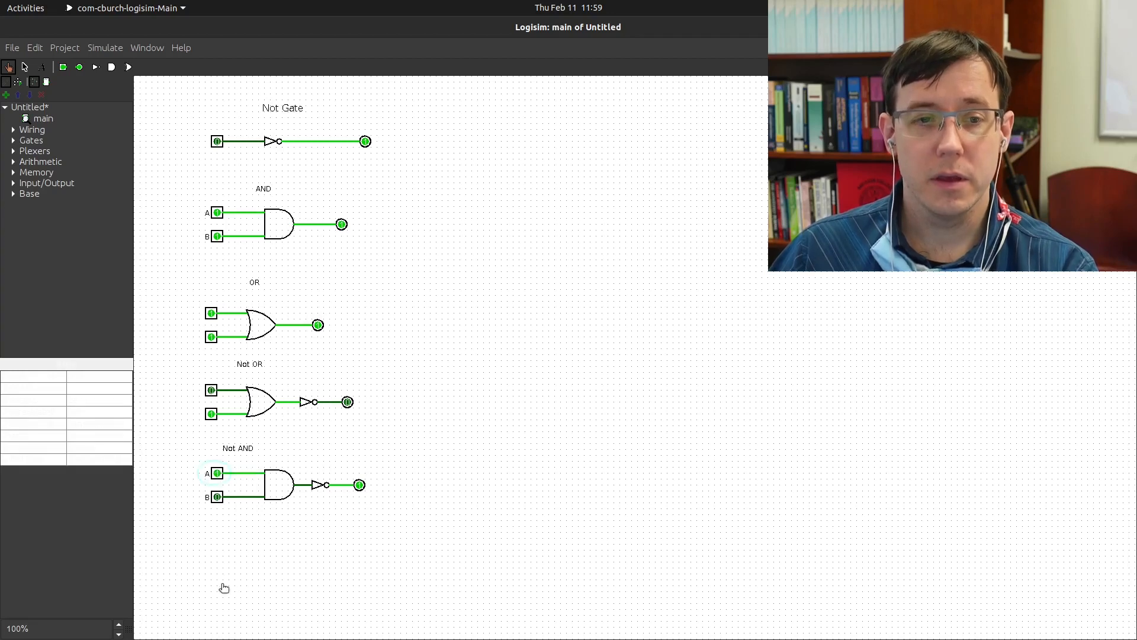
left_click(218, 474)
left_click(217, 497)
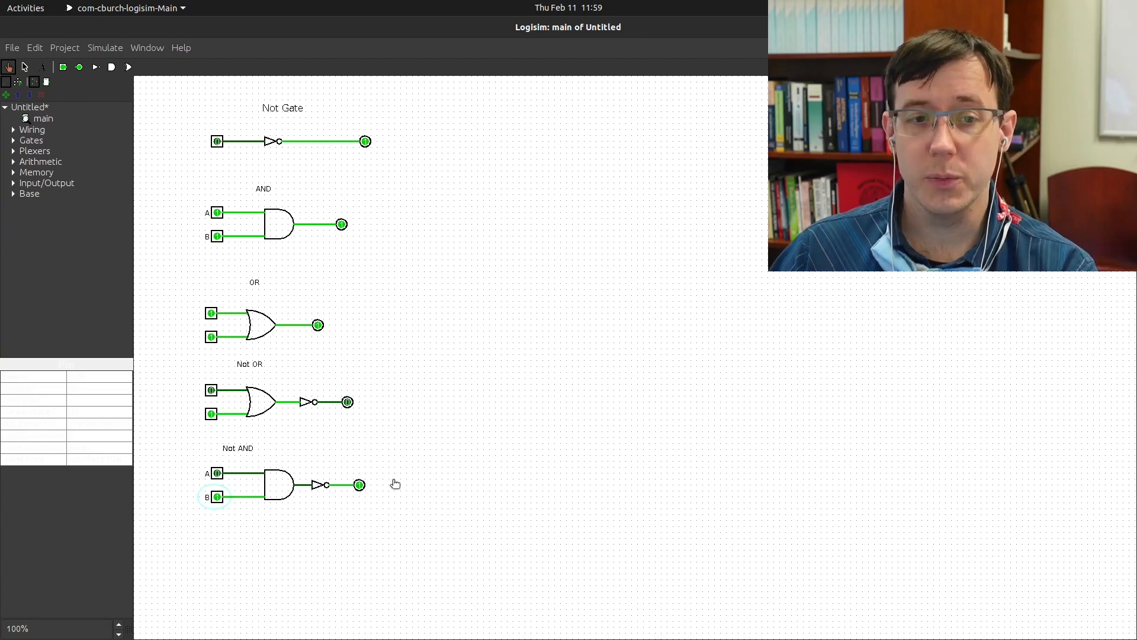
left_click(218, 474)
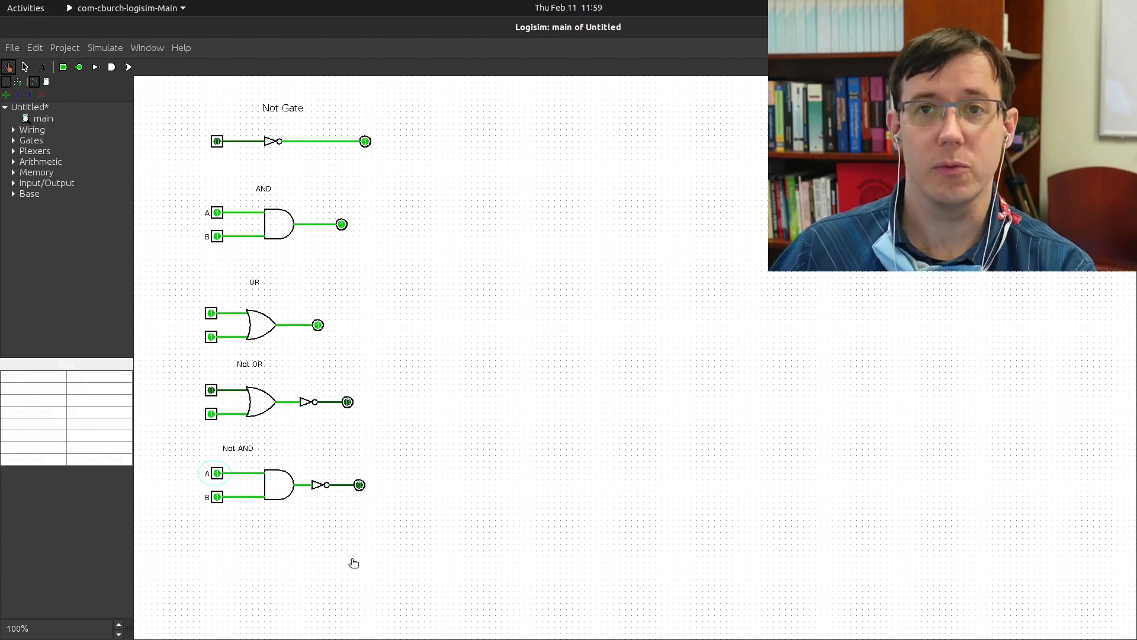
key("super")
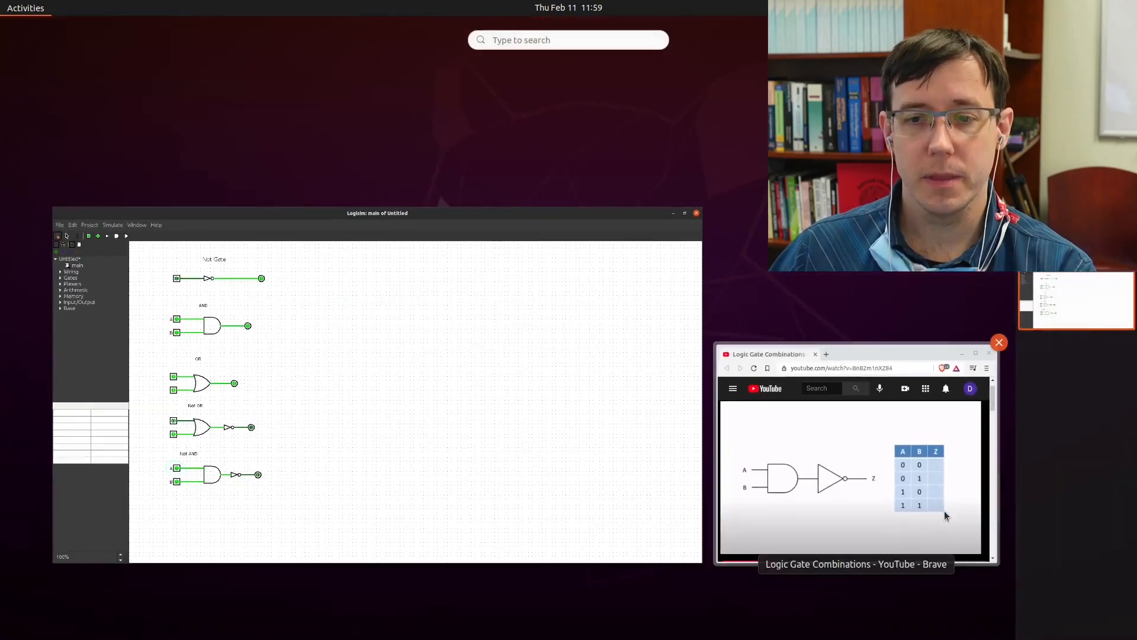
left_click(944, 511)
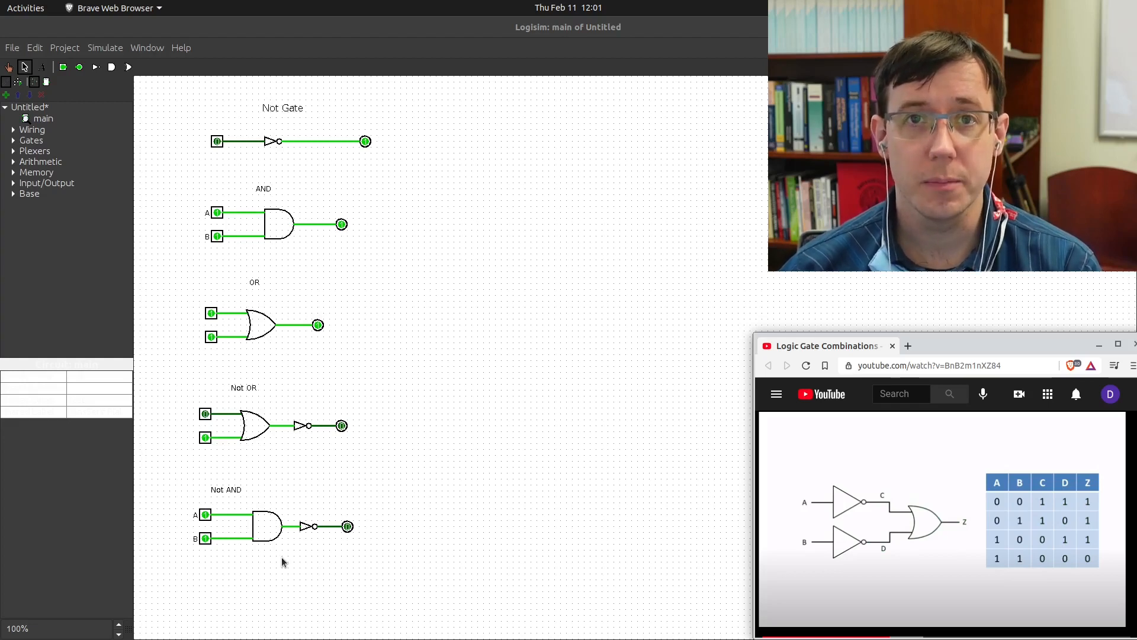
Step: Move the complete Not AND circuit with its label beside the Not OR circuit, level with it
left_click_drag(178, 464, 438, 579)
left_click_drag(273, 536, 564, 469)
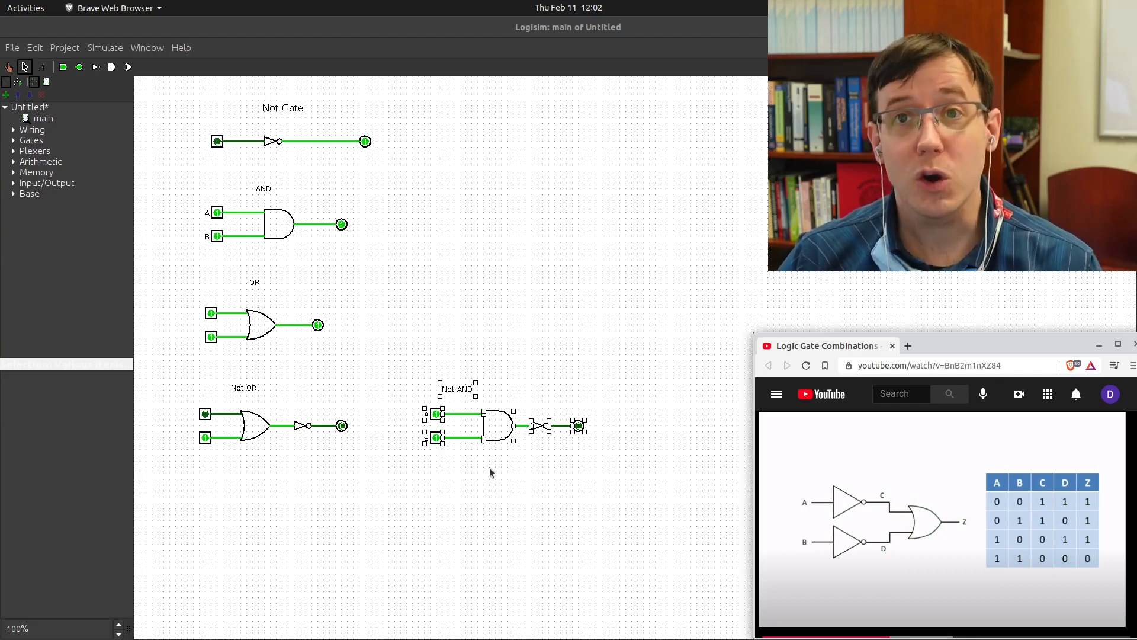
left_click(514, 318)
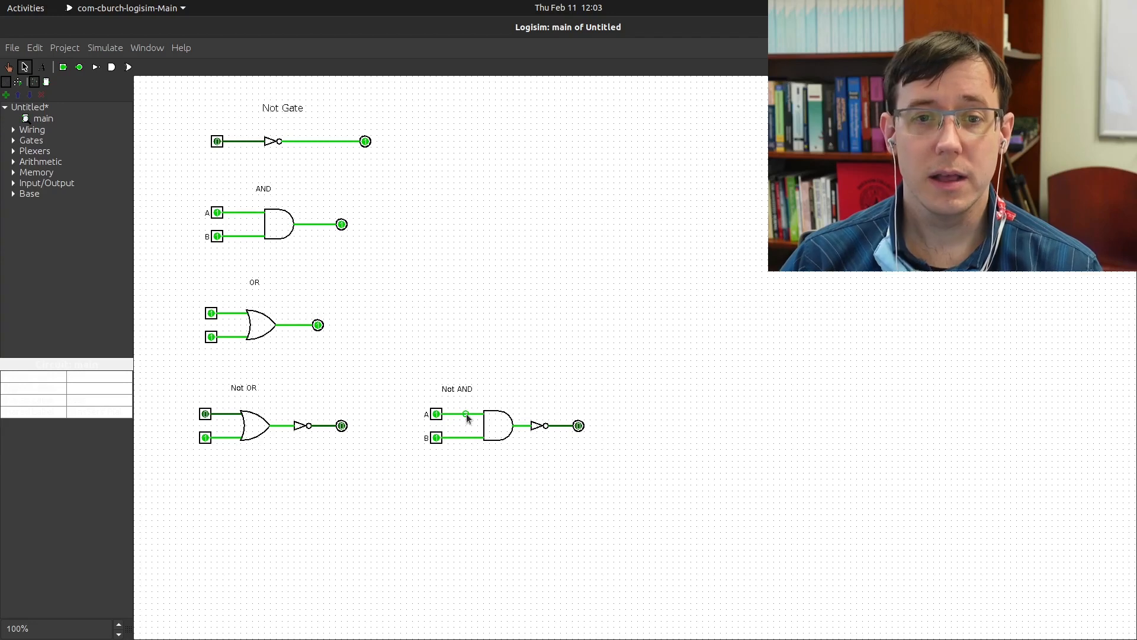
Step: Branch a wire down from the Not AND circuit's input A and connect it to a new NOT gate below the AND gate
left_click_drag(466, 414, 468, 474)
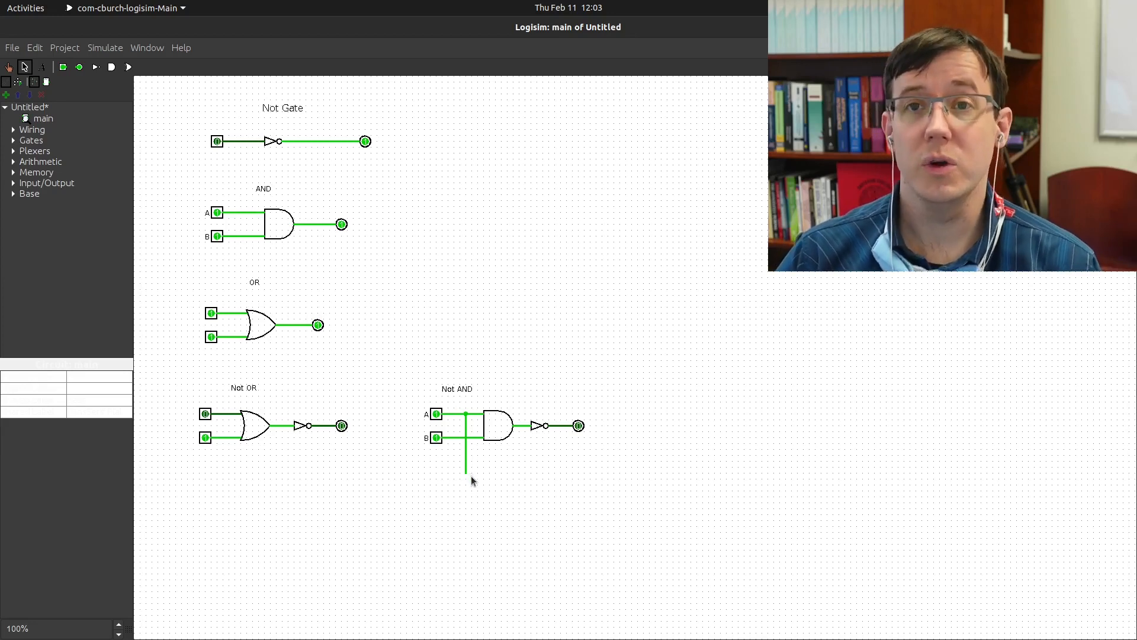
key("ctrl+6")
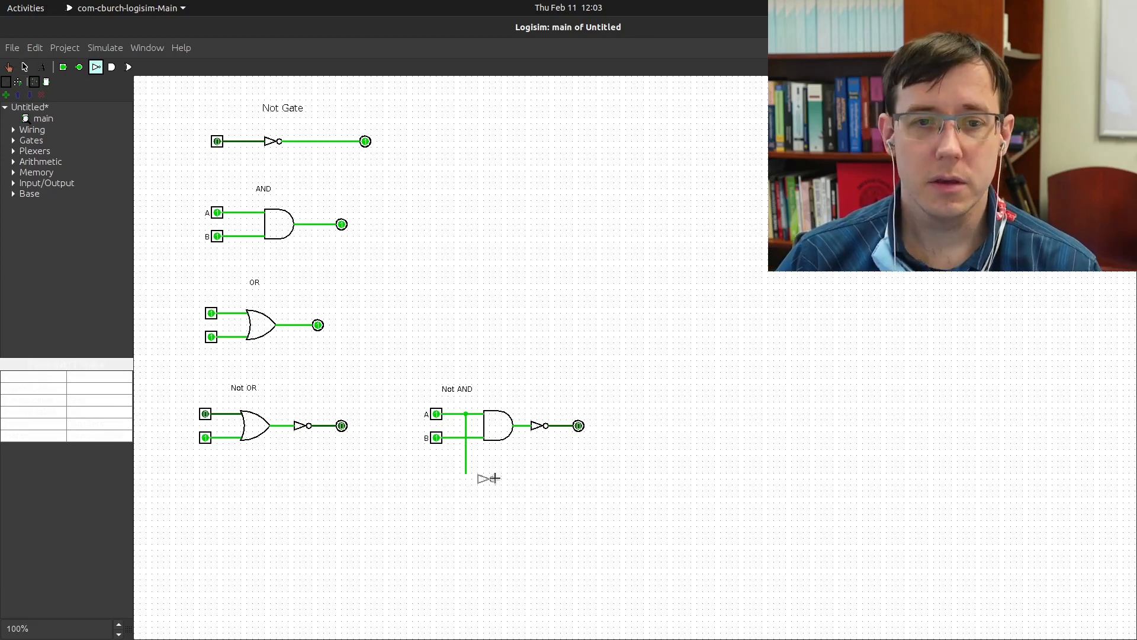
left_click(496, 474)
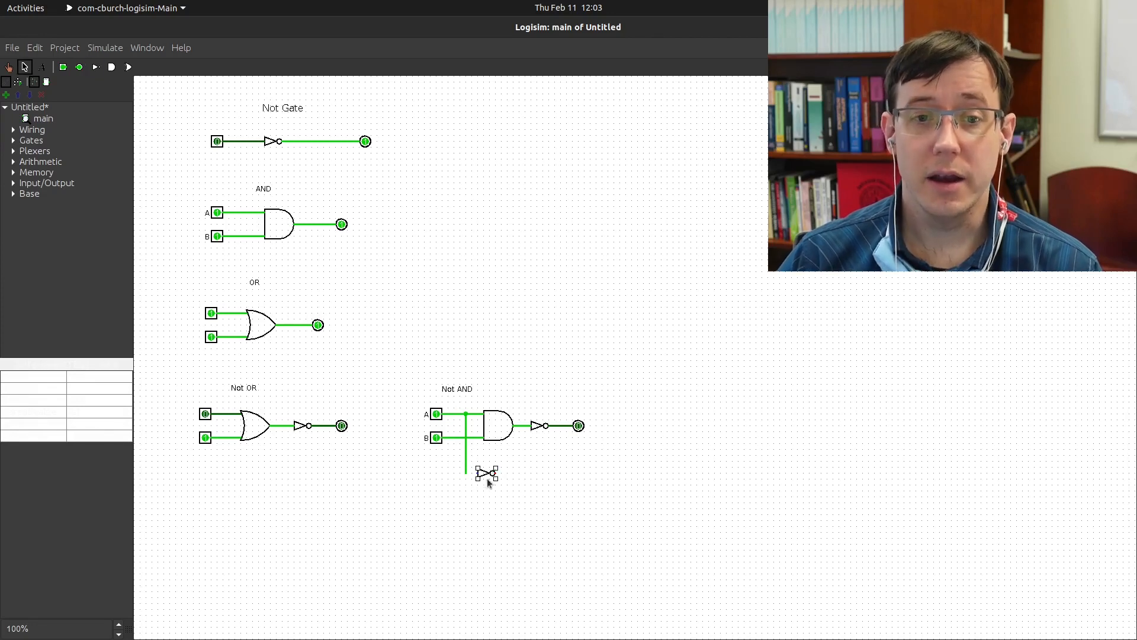
left_click_drag(467, 474, 477, 473)
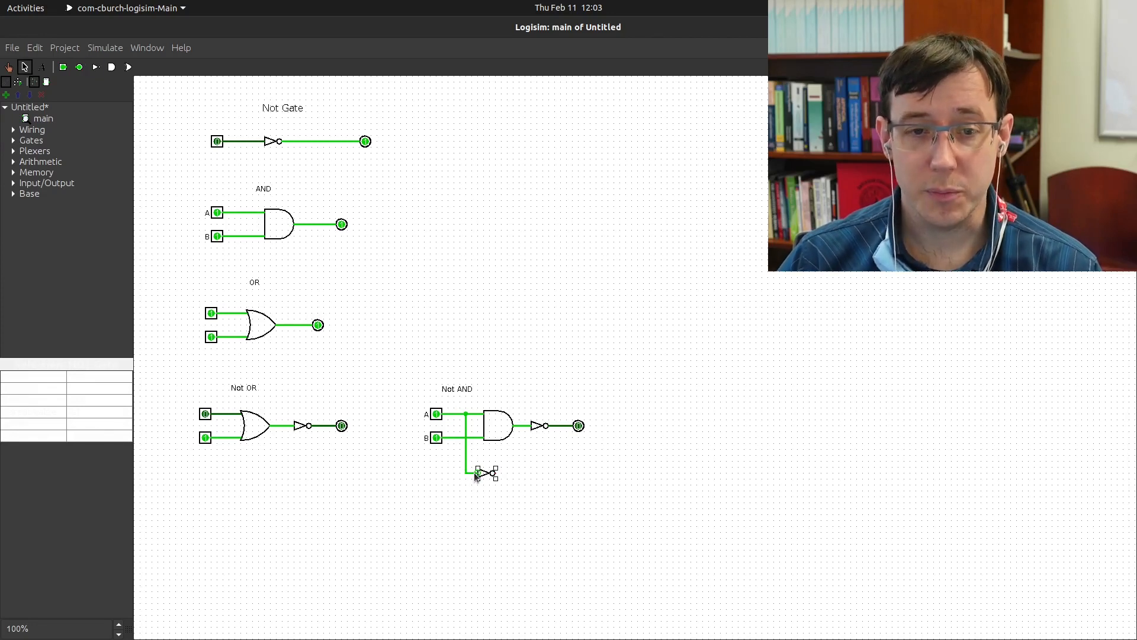
Step: Add a second NOT gate under the first one and connect it to a wire branched from input B
left_click(97, 68)
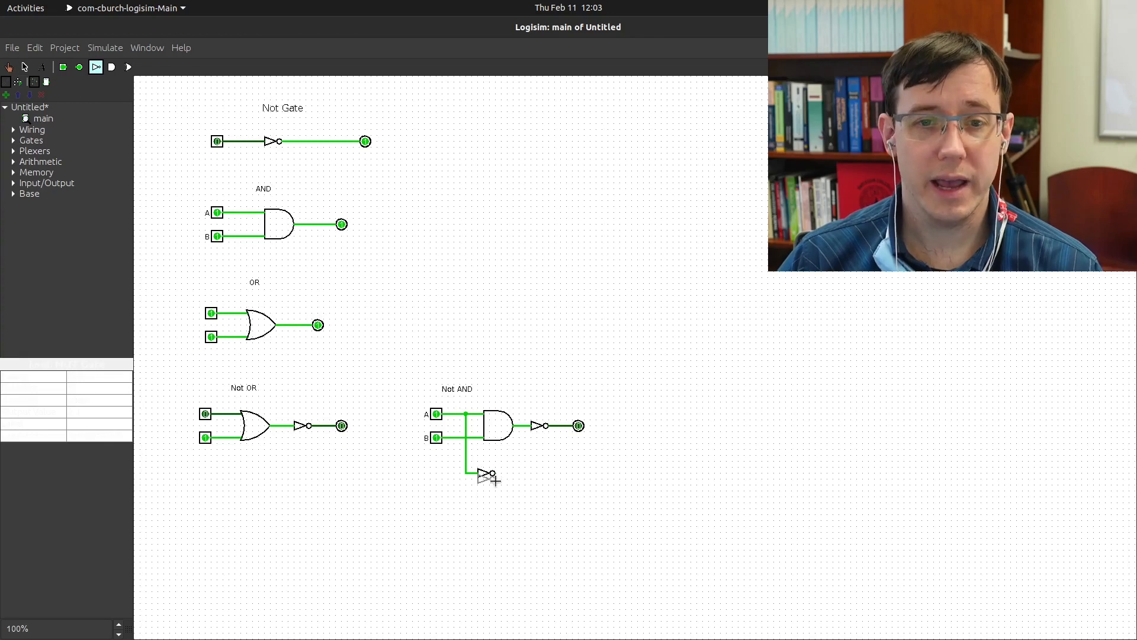
left_click(496, 496)
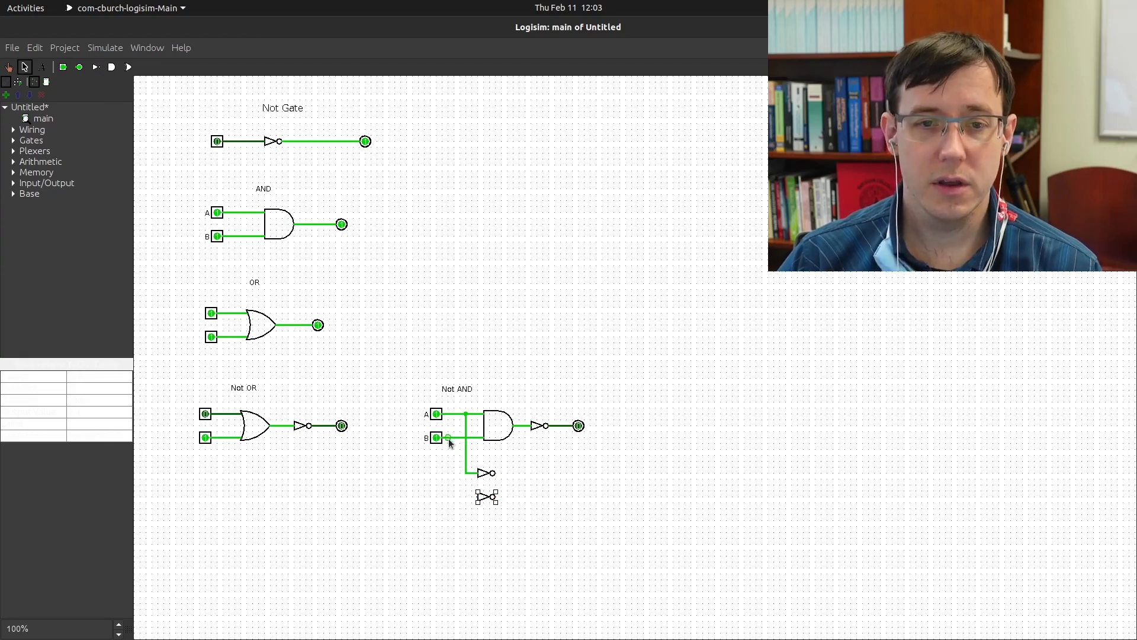
left_click_drag(454, 437, 471, 498)
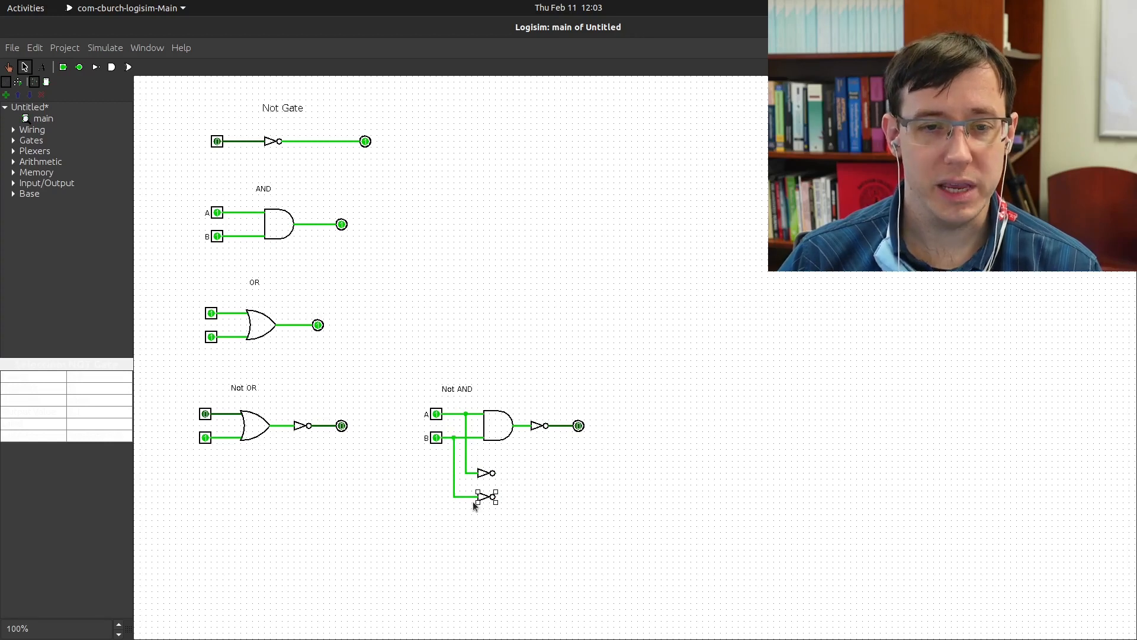
left_click(518, 602)
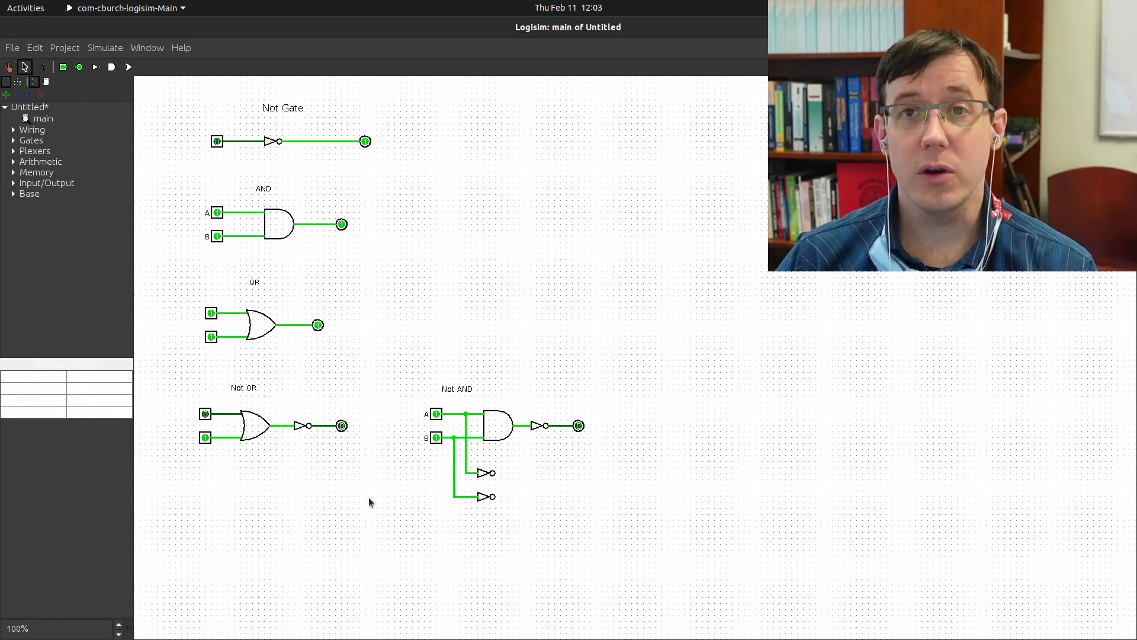
Step: Duplicate the Not OR circuit's OR gate beside the two new NOT gates and wire their outputs to its inputs
left_click(254, 437)
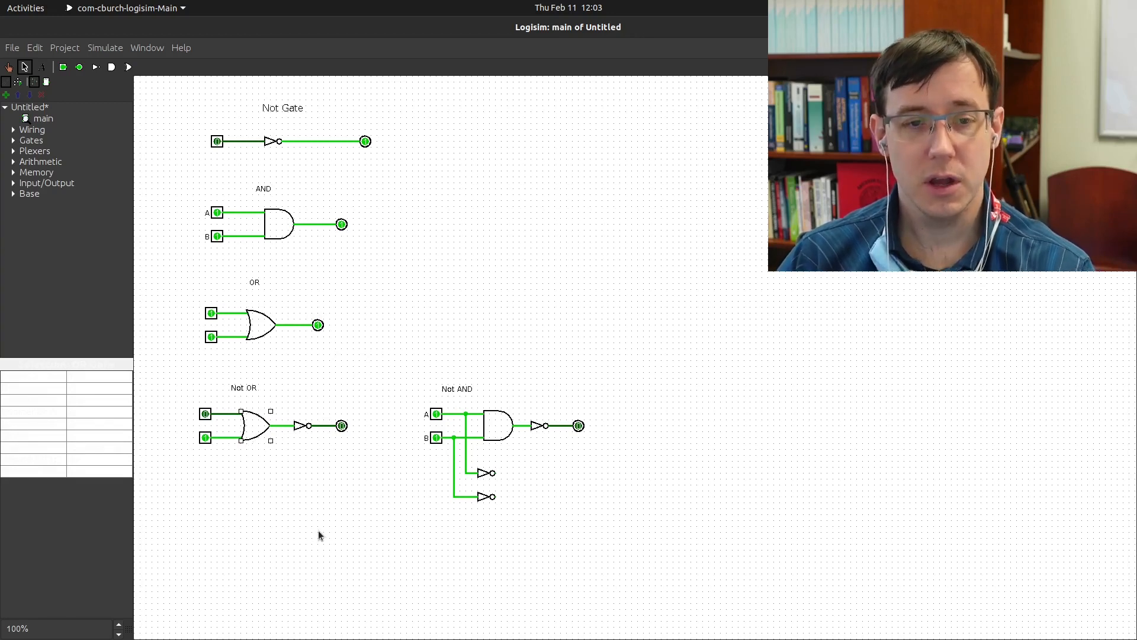
key("ctrl+v")
left_click_drag(259, 432, 526, 485)
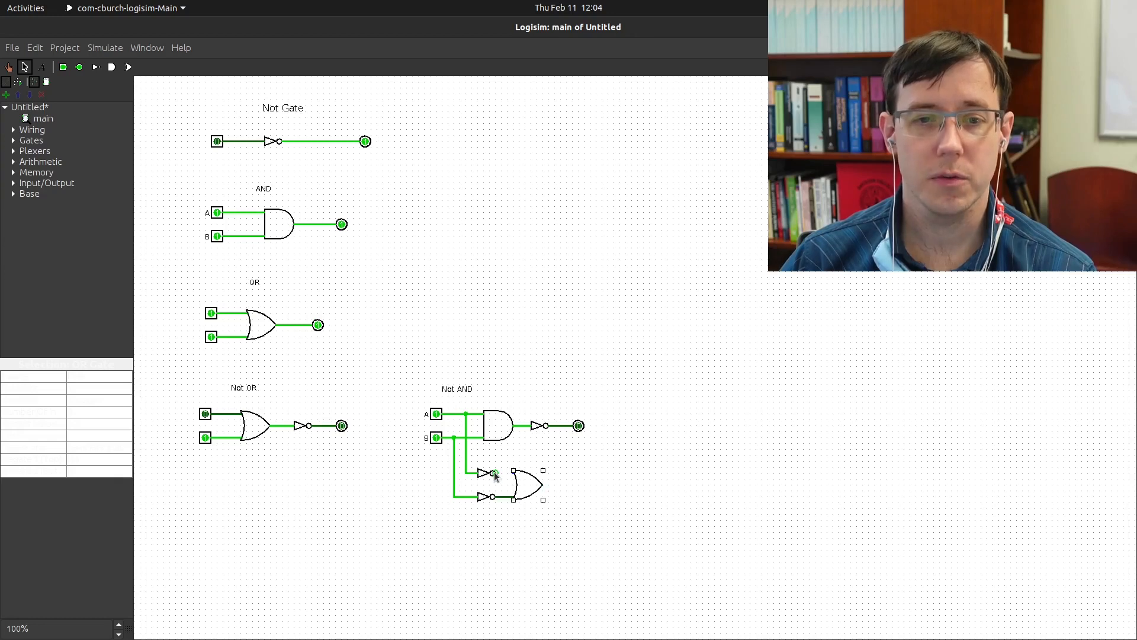
left_click_drag(497, 474, 513, 472)
Step: Place an output pin beside the duplicated OR gate, below the Not AND output, and wire the gate to it
left_click(79, 67)
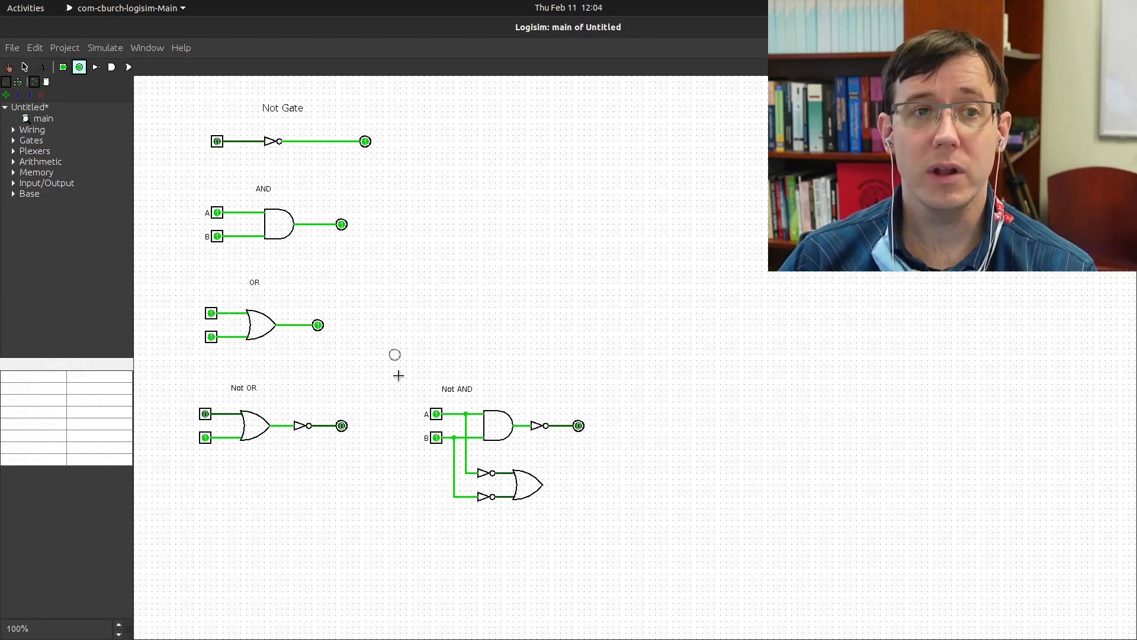
left_click(575, 486)
left_click_drag(543, 485, 572, 484)
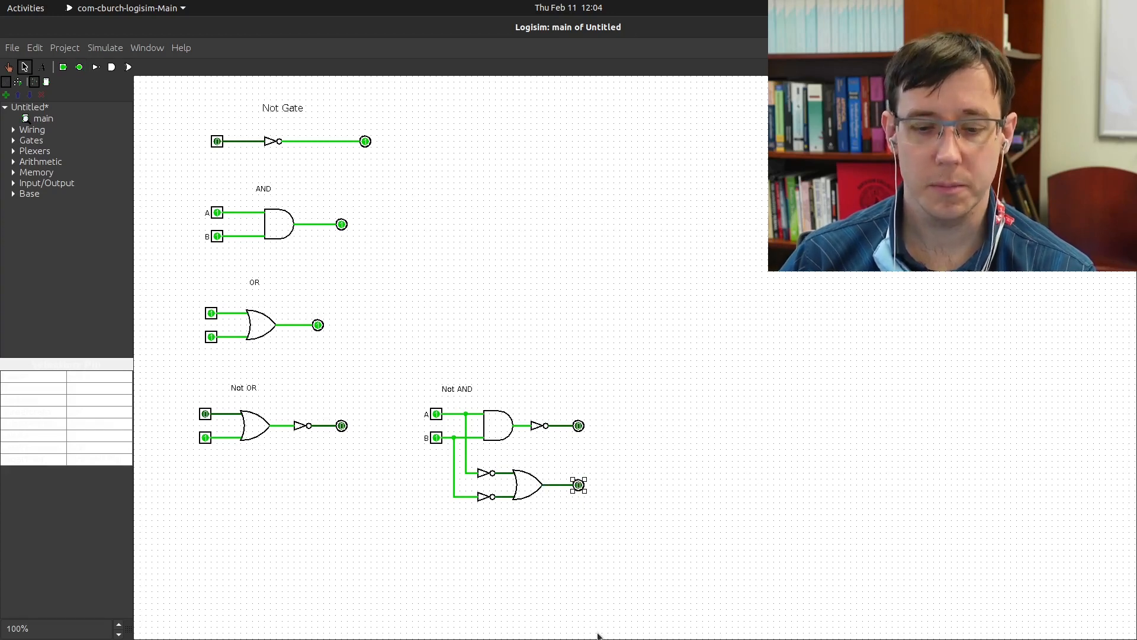
Step: Check the truth table in the Brave browser and poke the shared A and B inputs through A only at 1, both at 0, and B only at 1
key("alt+Tab")
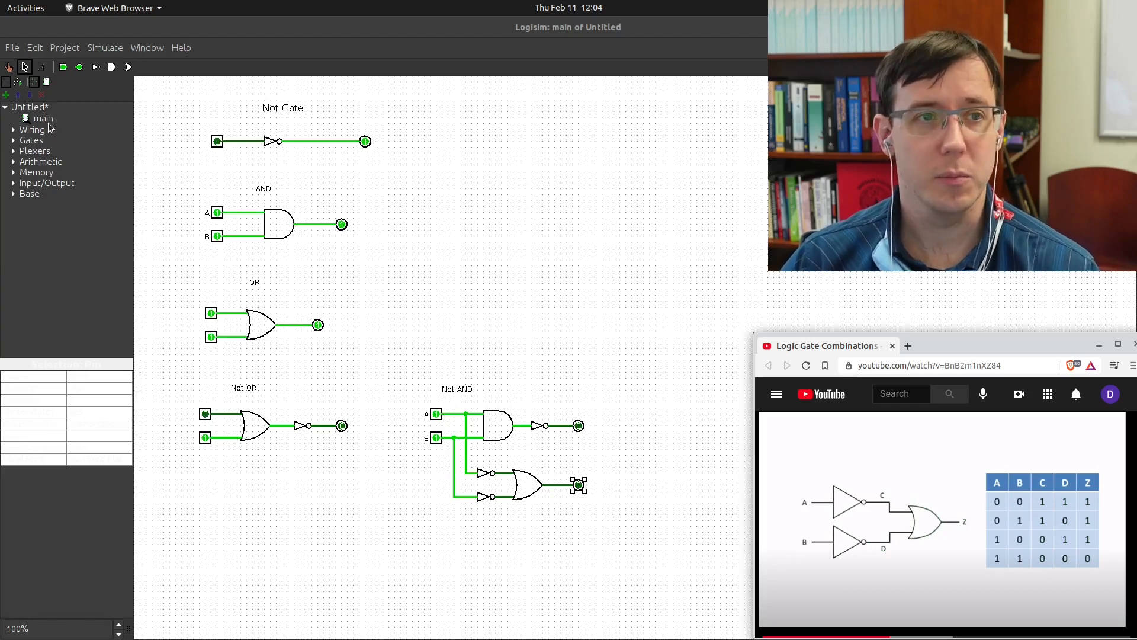
left_click(9, 68)
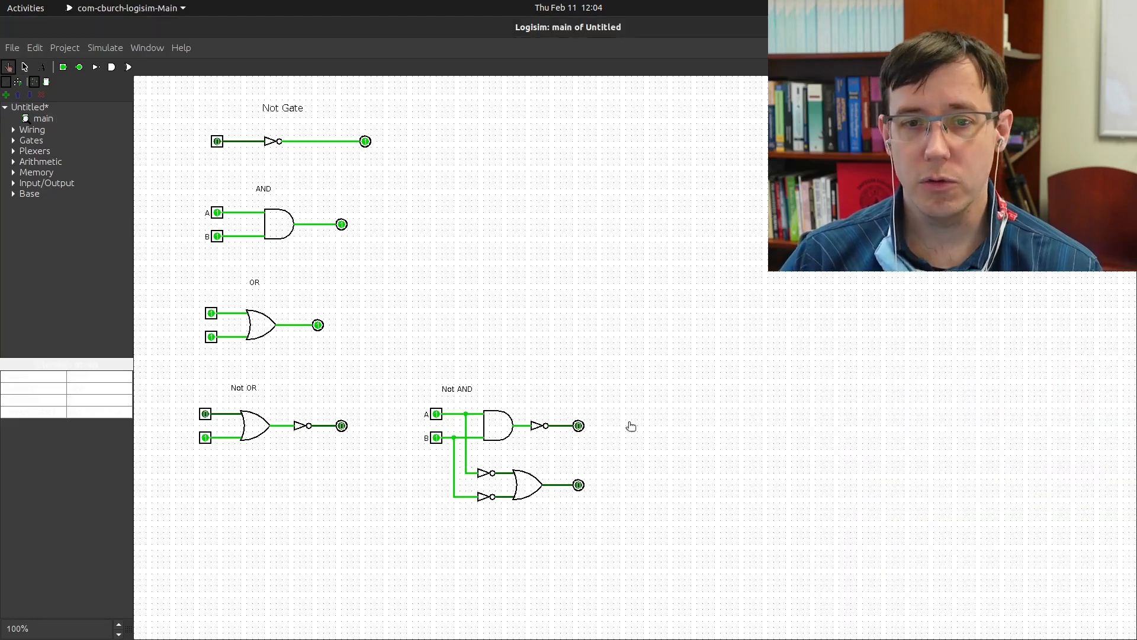
left_click(437, 438)
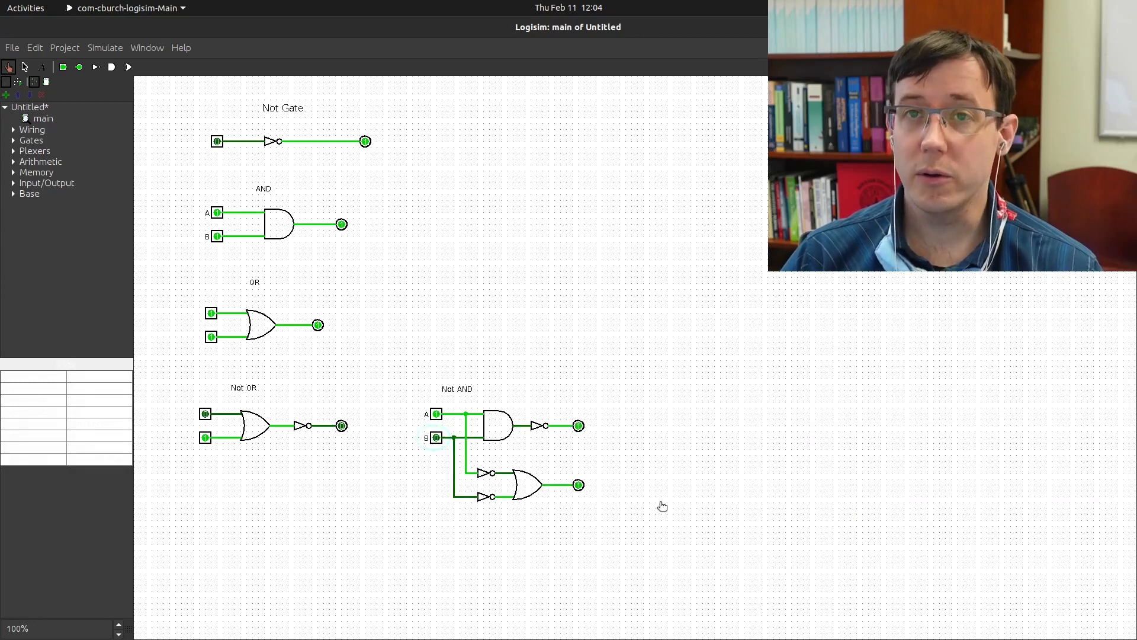
left_click(437, 414)
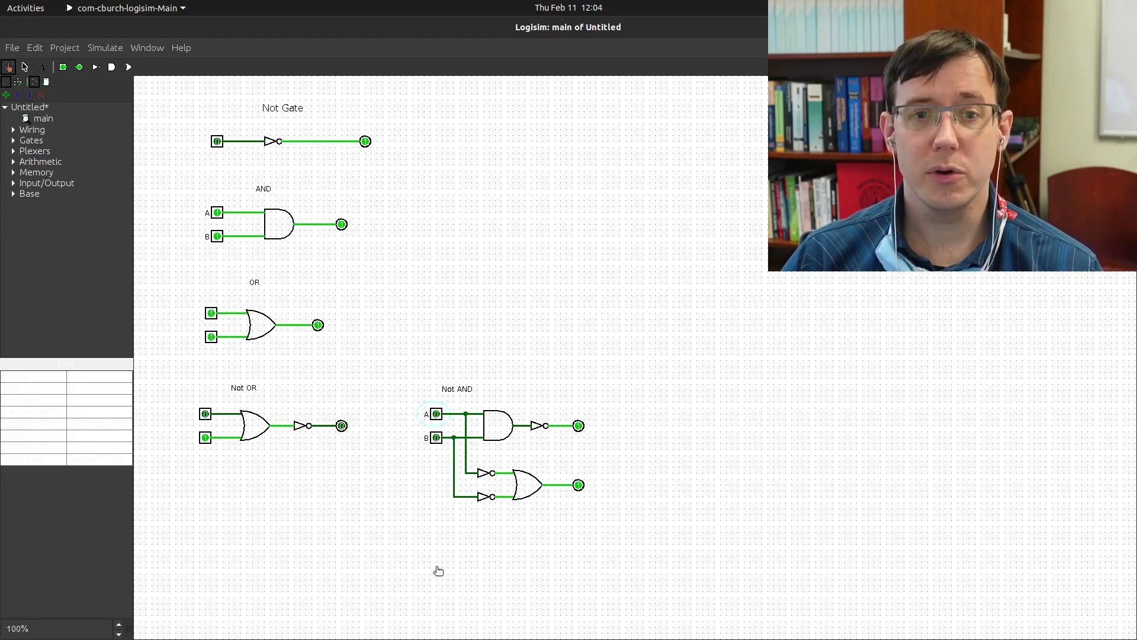
left_click(439, 441)
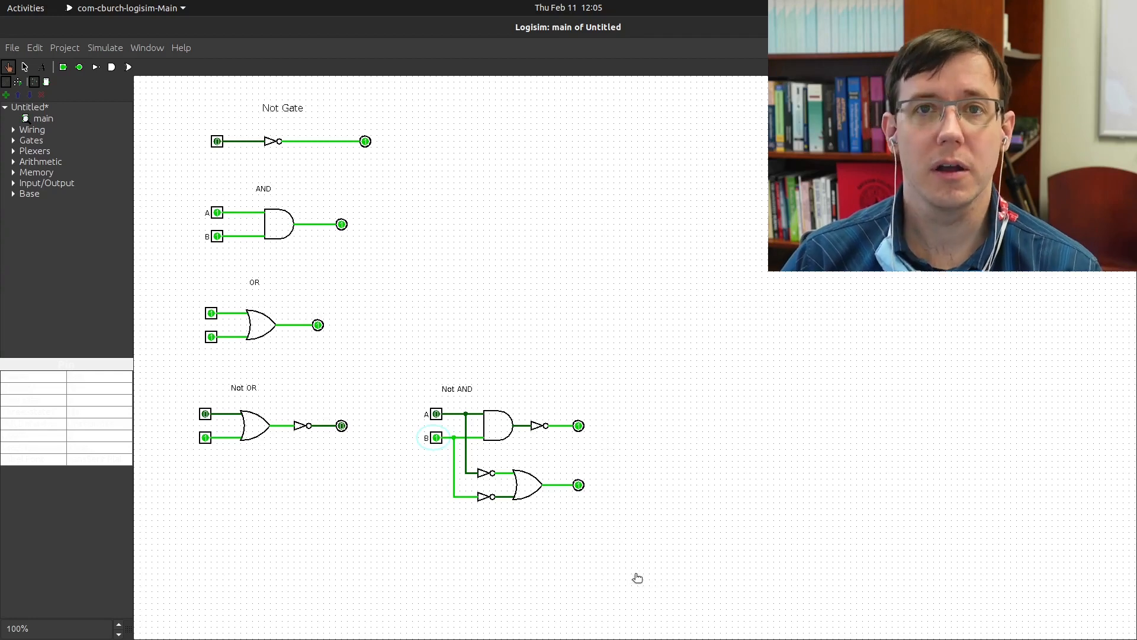
Step: View the inverted-input AND diagram in the Brave browser, and branch wires from both Not OR inputs to two new NOT gates below
key("alt+Tab")
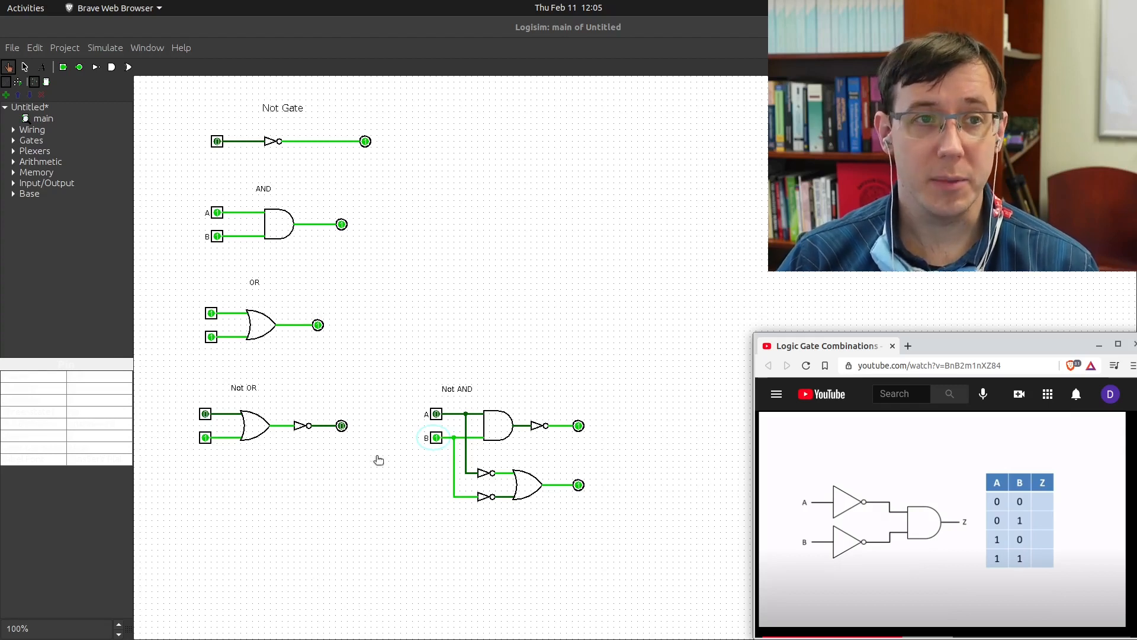
left_click(24, 66)
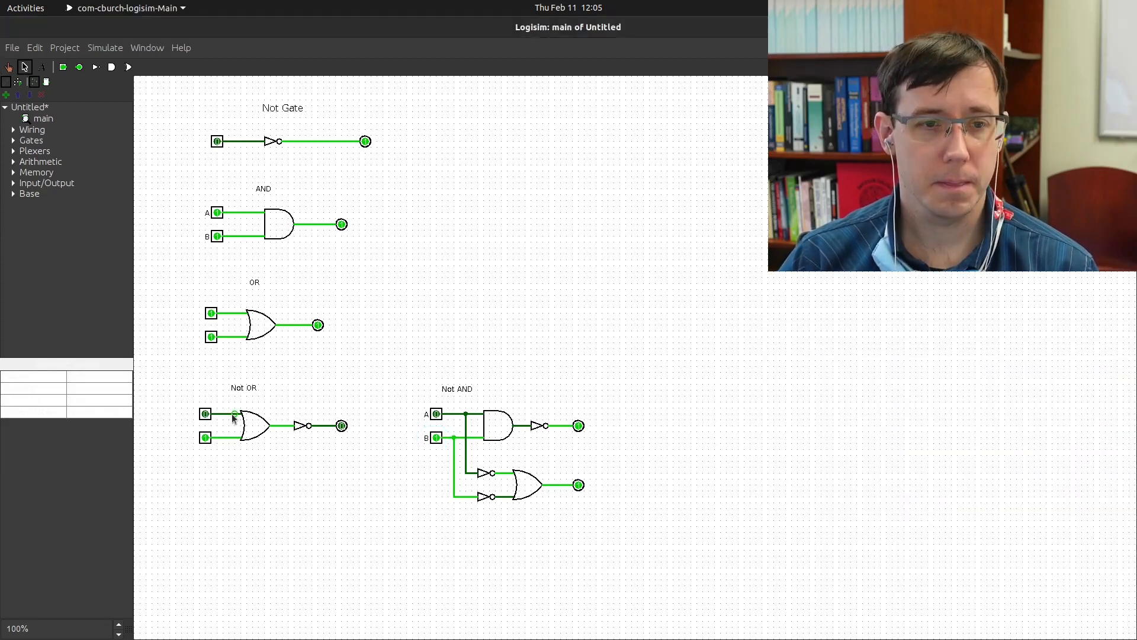
mouse_move(229, 414)
left_mouse_down()
mouse_move(229, 471)
mouse_move(242, 472)
left_mouse_up()
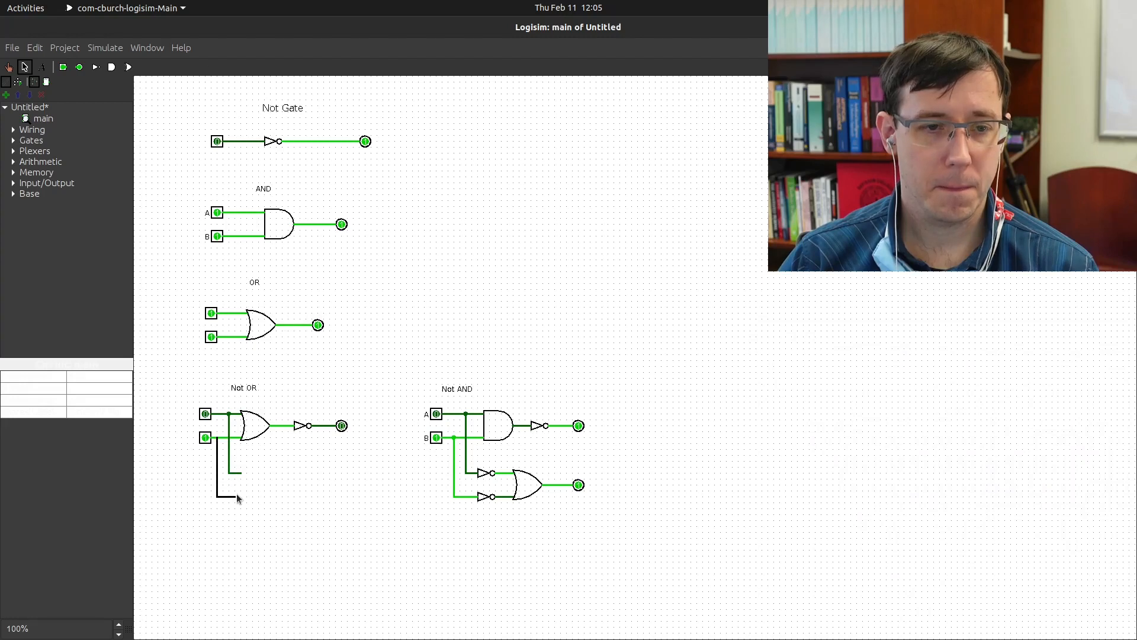
left_click_drag(237, 494, 237, 495)
left_click(96, 67)
left_click(257, 472)
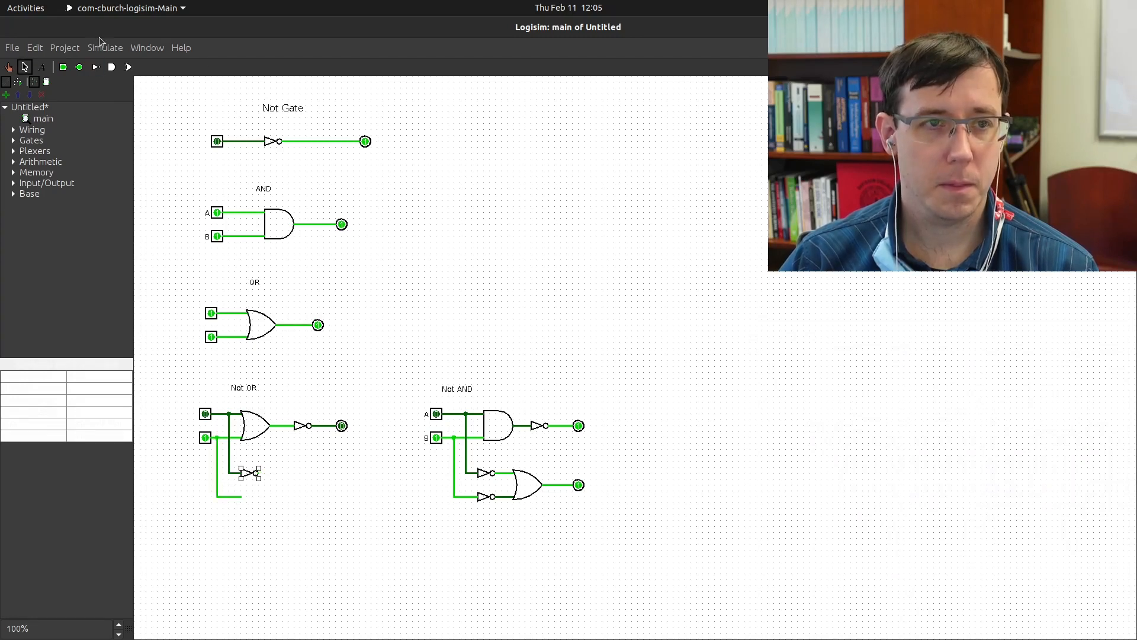
left_click(257, 497)
Step: Complete the inverted-input AND circuit below Not OR with a second NOT gate, a duplicated AND gate and an output pin, wired together
key("ctrl+2")
left_click(504, 436)
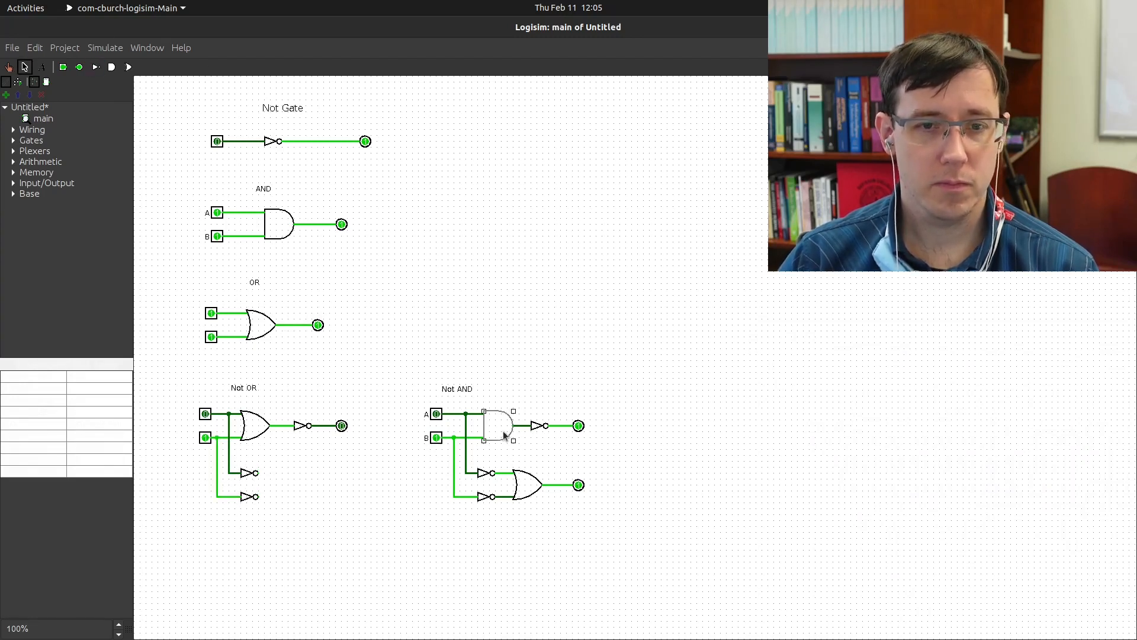
key("ctrl+7")
left_click(306, 485)
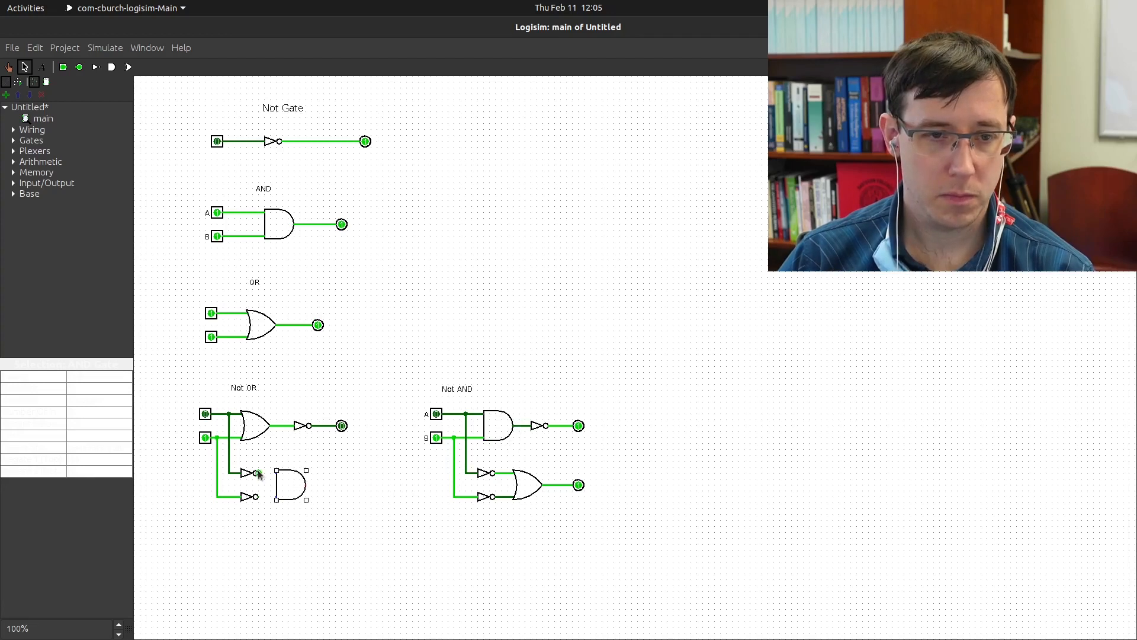
left_click_drag(275, 472, 267, 497)
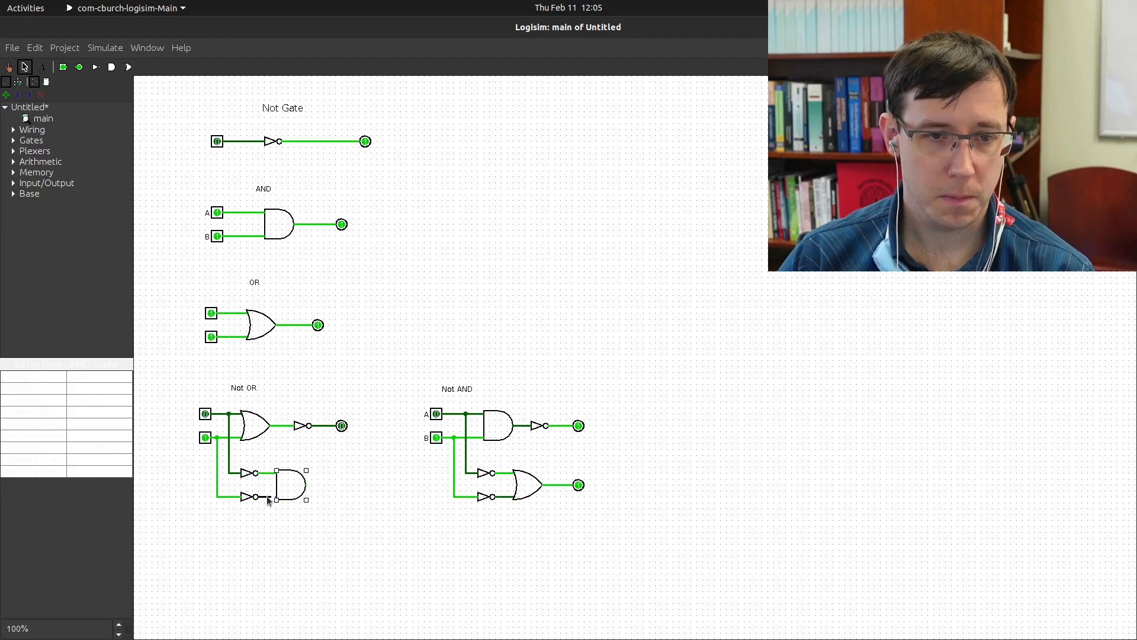
left_click(355, 420)
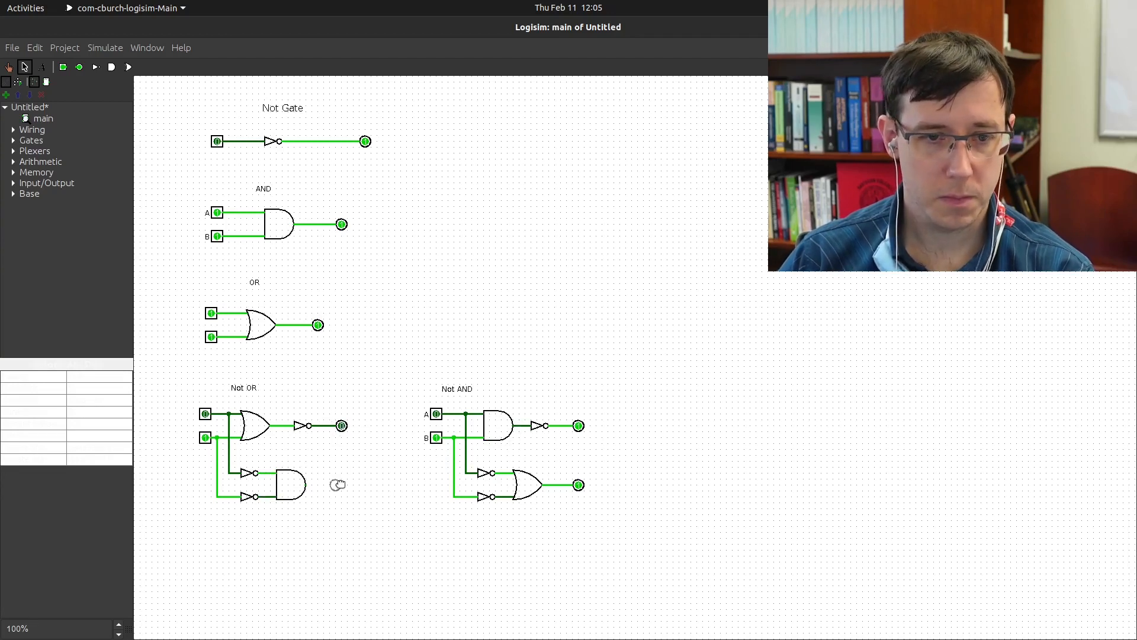
Step: Poke the shared Not OR inputs through both at 0, only the lower at 1, both at 1, and only the upper at 1
left_click(8, 67)
left_click(205, 437)
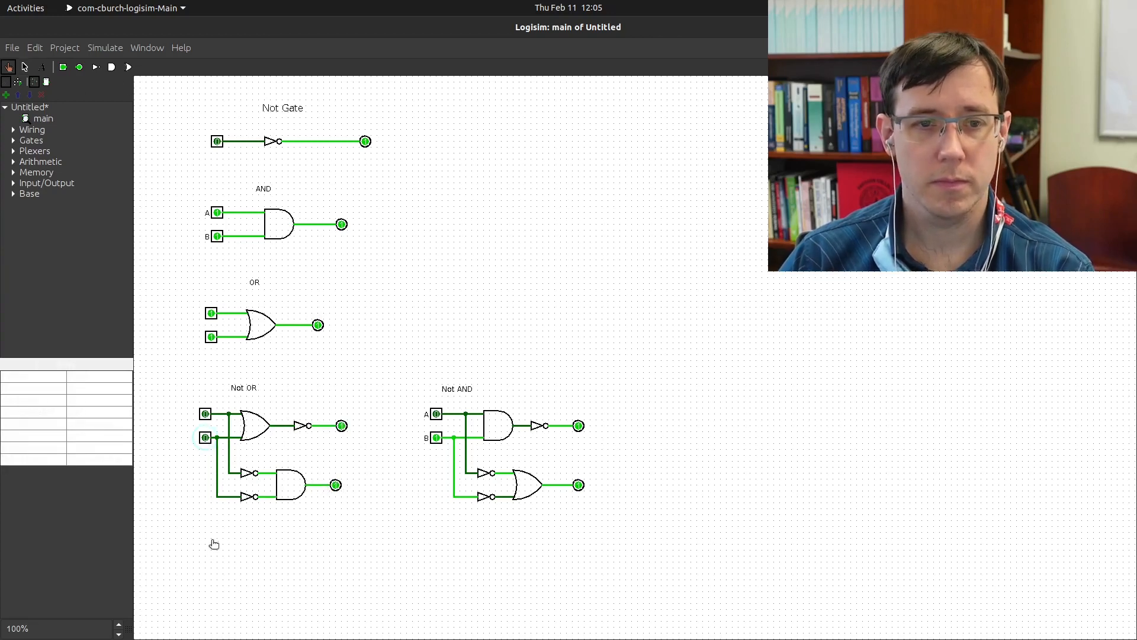
left_click(205, 438)
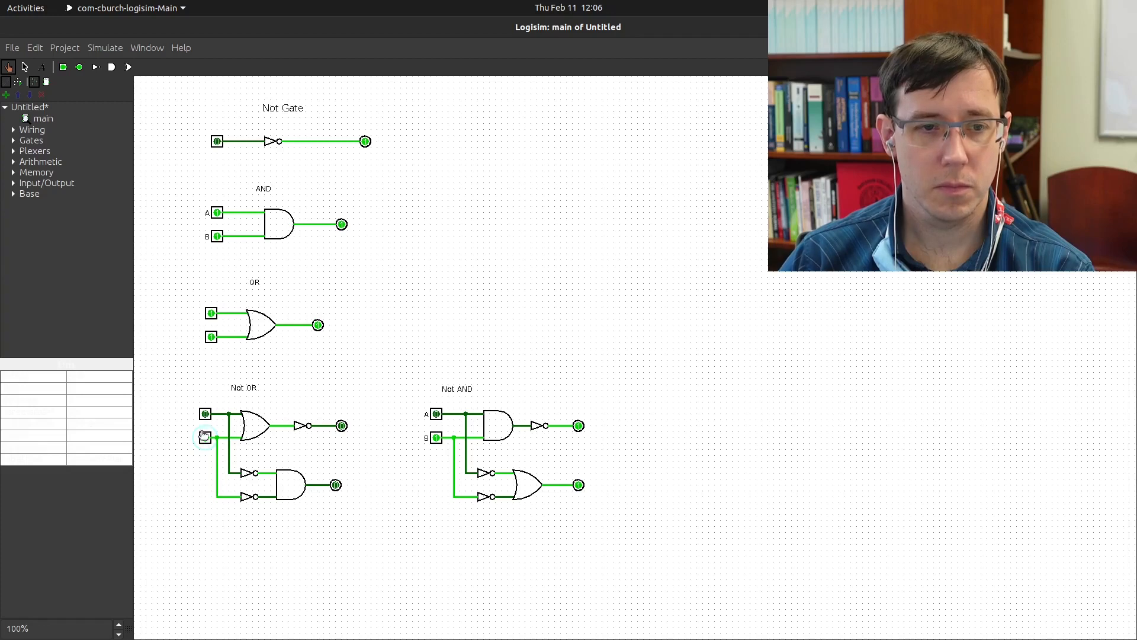
left_click(205, 413)
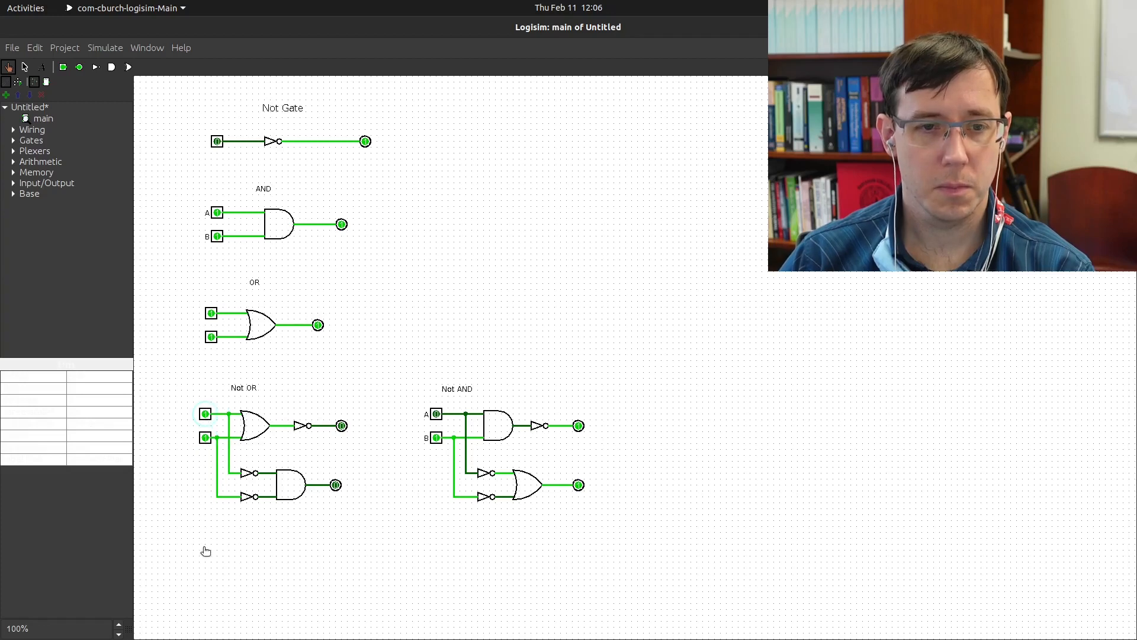
left_click(205, 439)
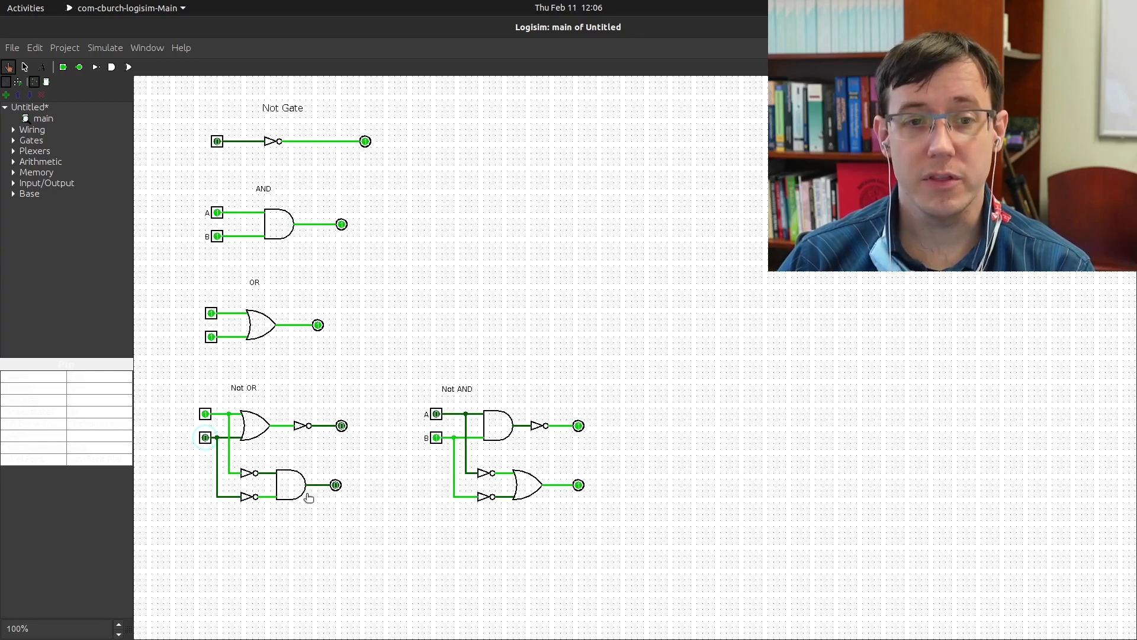
Step: View the three-input OR-into-AND diagram in the Brave browser, and place three vertically stacked input pins in Logisim's empty canvas area
key("alt+Tab")
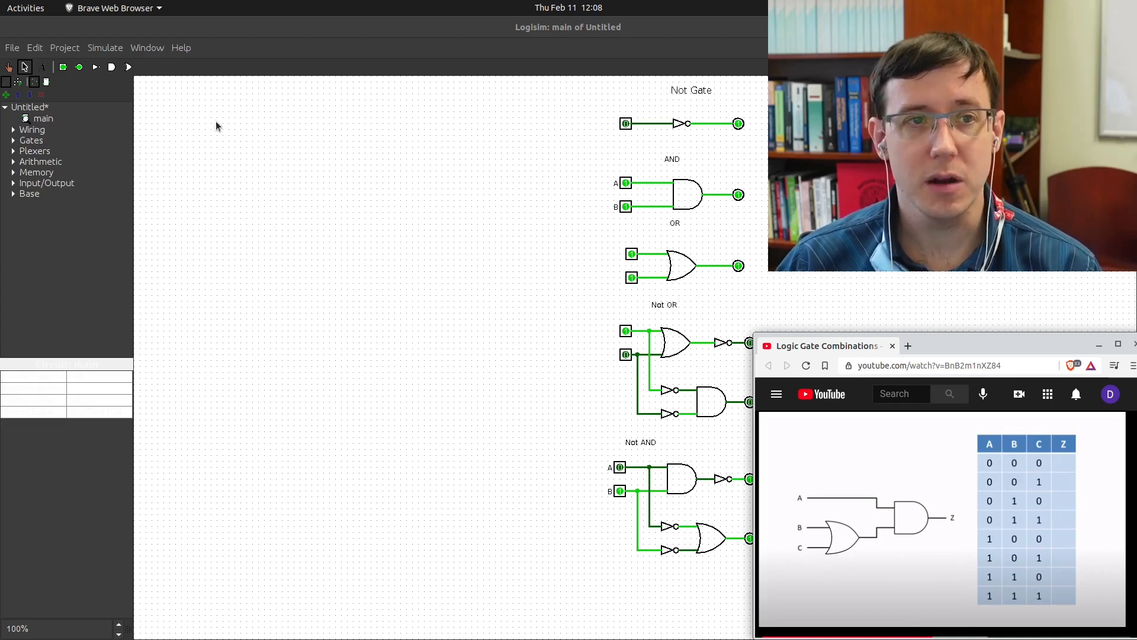
left_click(63, 68)
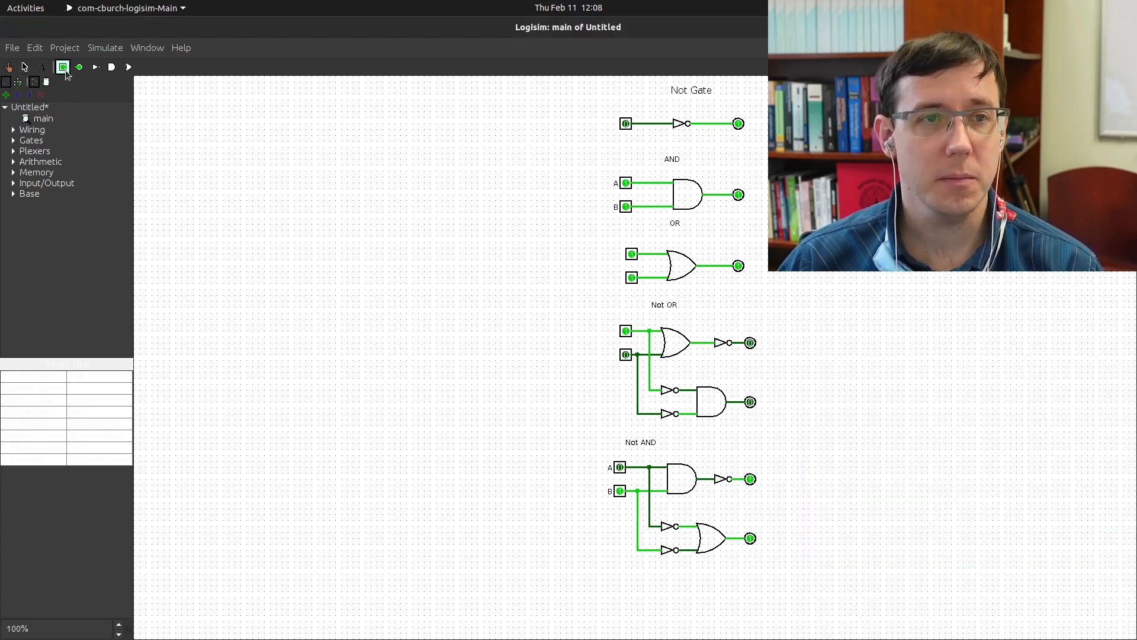
left_click(171, 100)
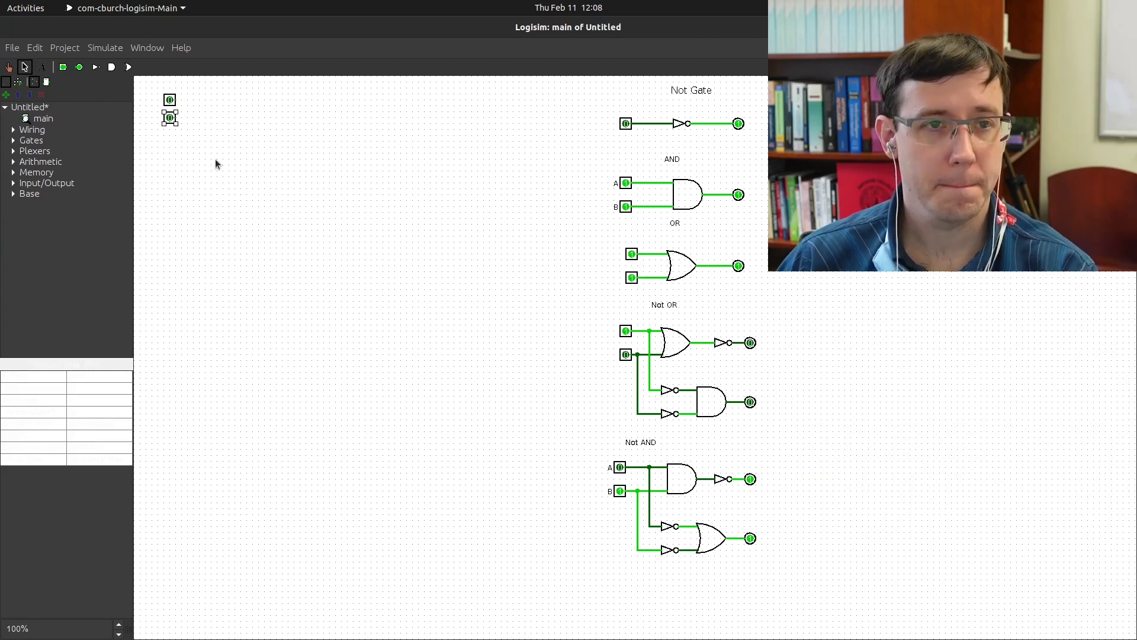
key("ctrl+d")
left_click_drag(178, 126, 173, 145)
Step: Label the three new input pins A, B and C from top to bottom
left_click(11, 432)
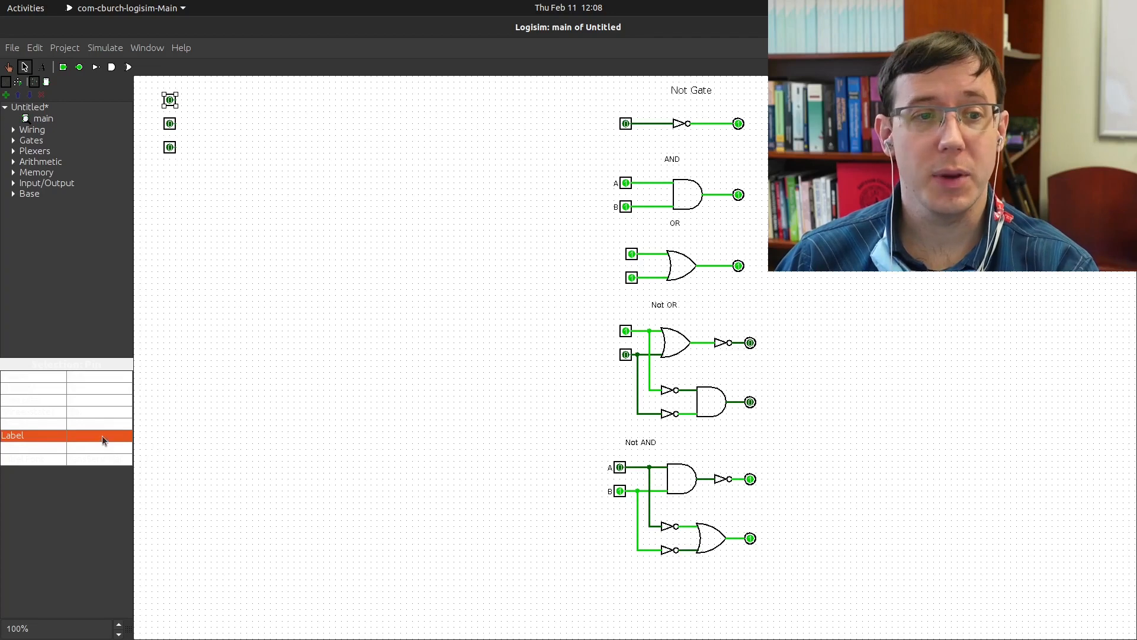
type("A")
key("Return")
left_click(170, 123)
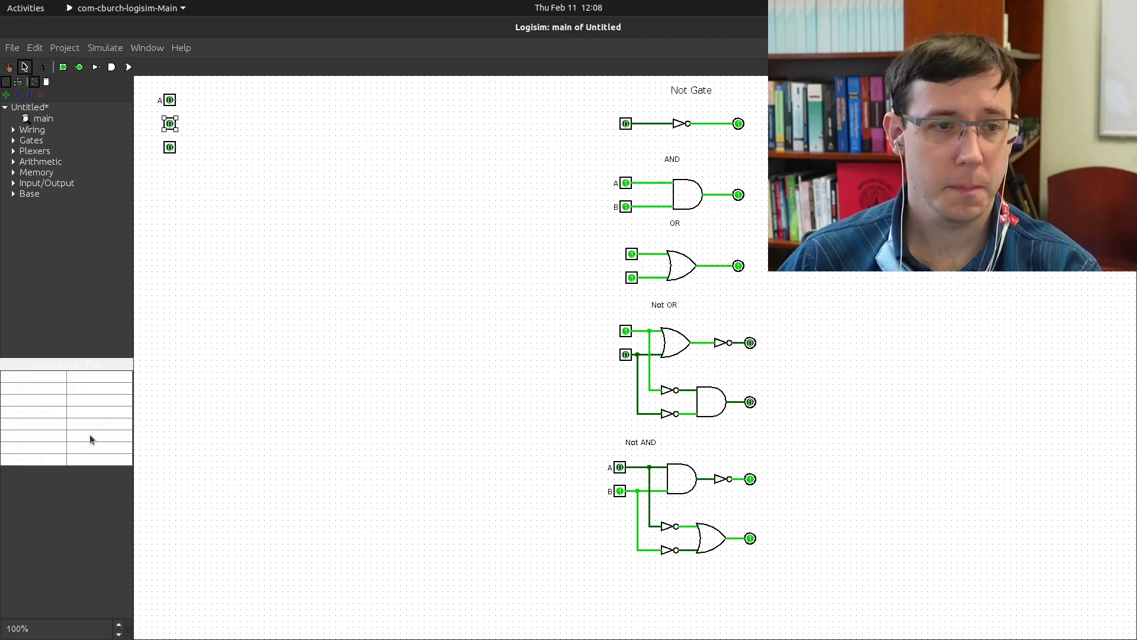
left_click(89, 435)
type("B")
key("Return")
left_click(170, 147)
left_click(84, 436)
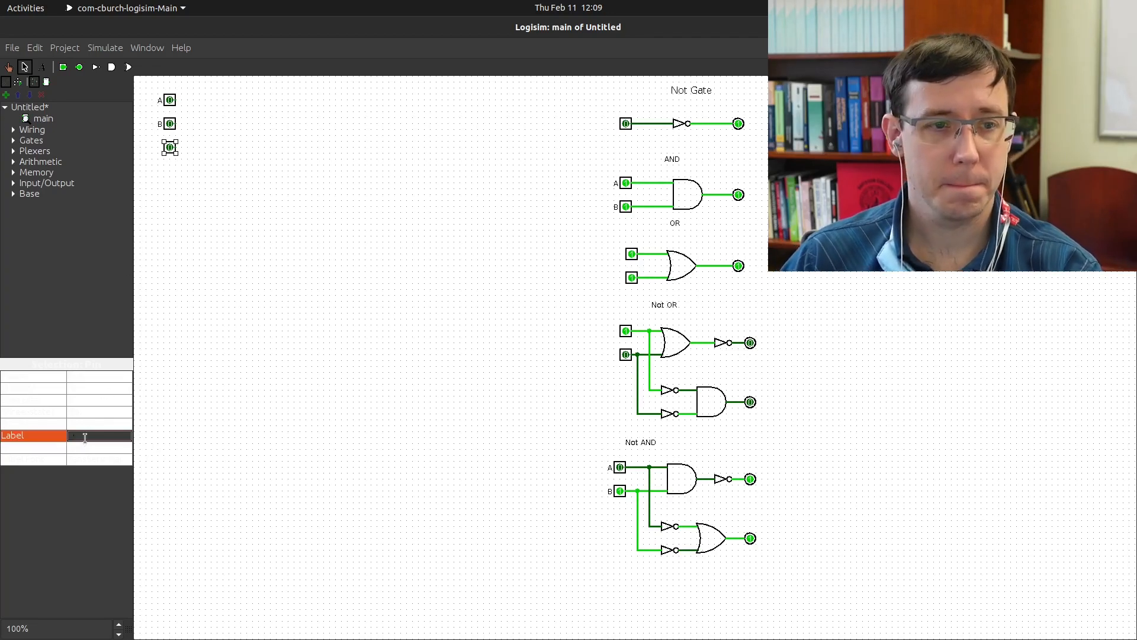
type("C")
key("Return")
Step: Check the diagram in the Brave browser, and place an OR gate with two inputs beside pins B and C
key("alt+Tab")
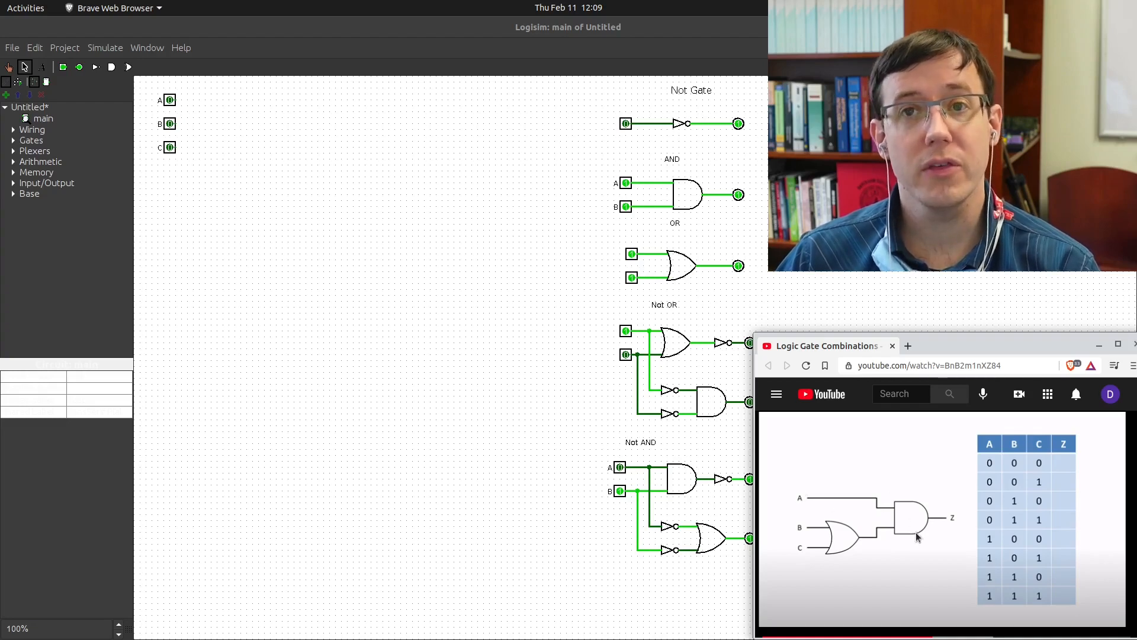
left_click(532, 283)
left_click(229, 135)
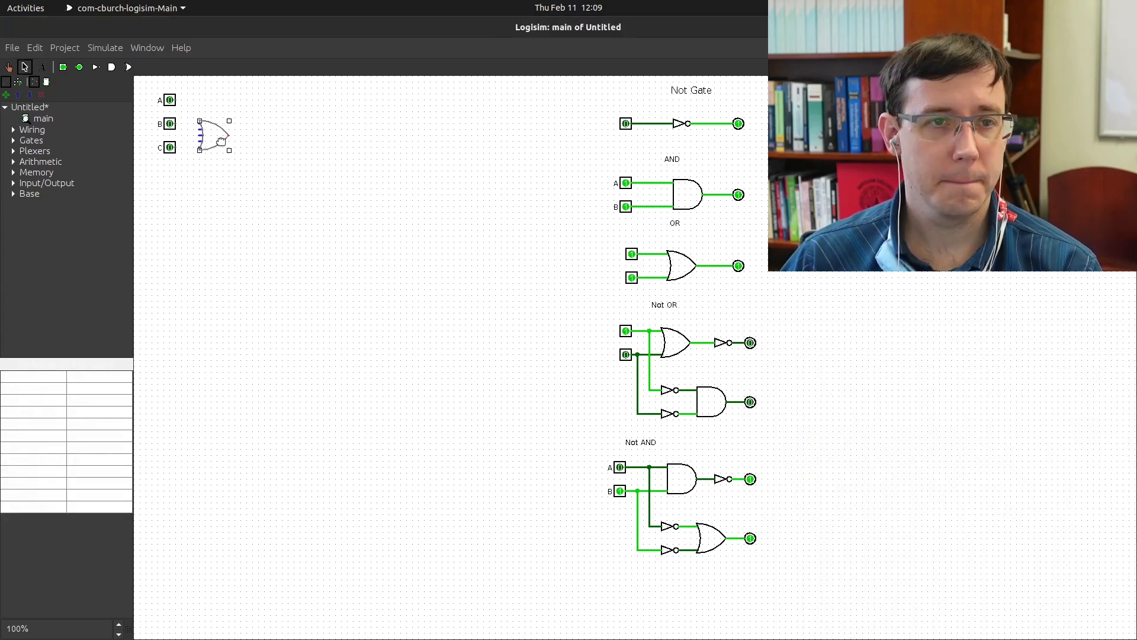
left_click(28, 469)
left_click(50, 427)
left_click(92, 413)
left_click(93, 427)
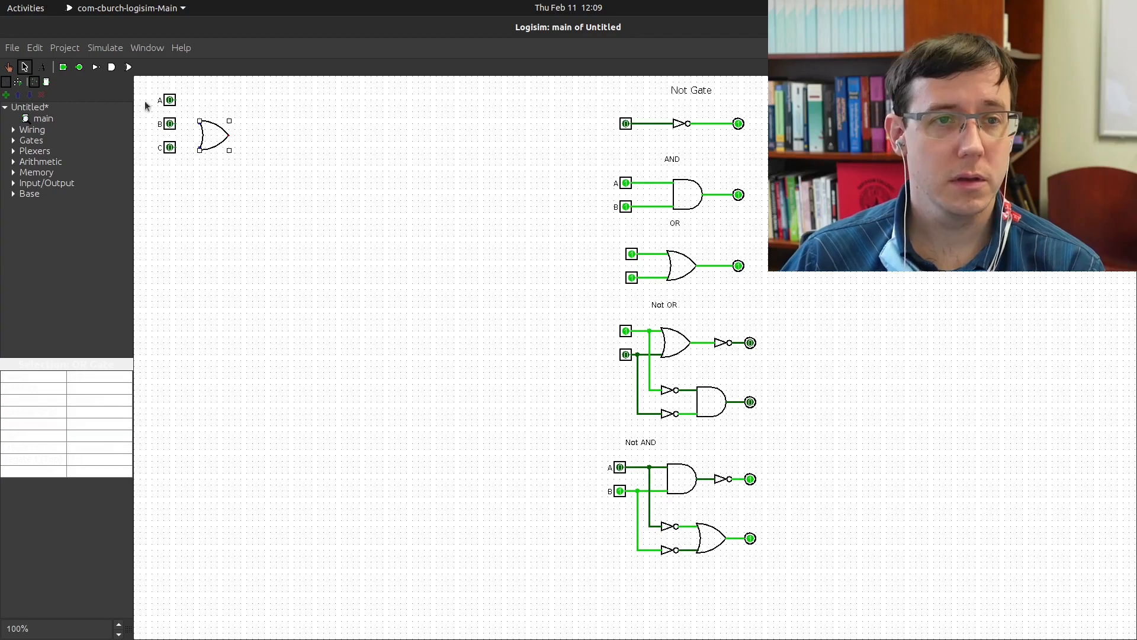
Step: Place a two-input AND gate beyond the OR gate, and wire B and C into the OR gate and its output and A into the AND gate
left_click(111, 67)
left_click(294, 118)
left_click(101, 414)
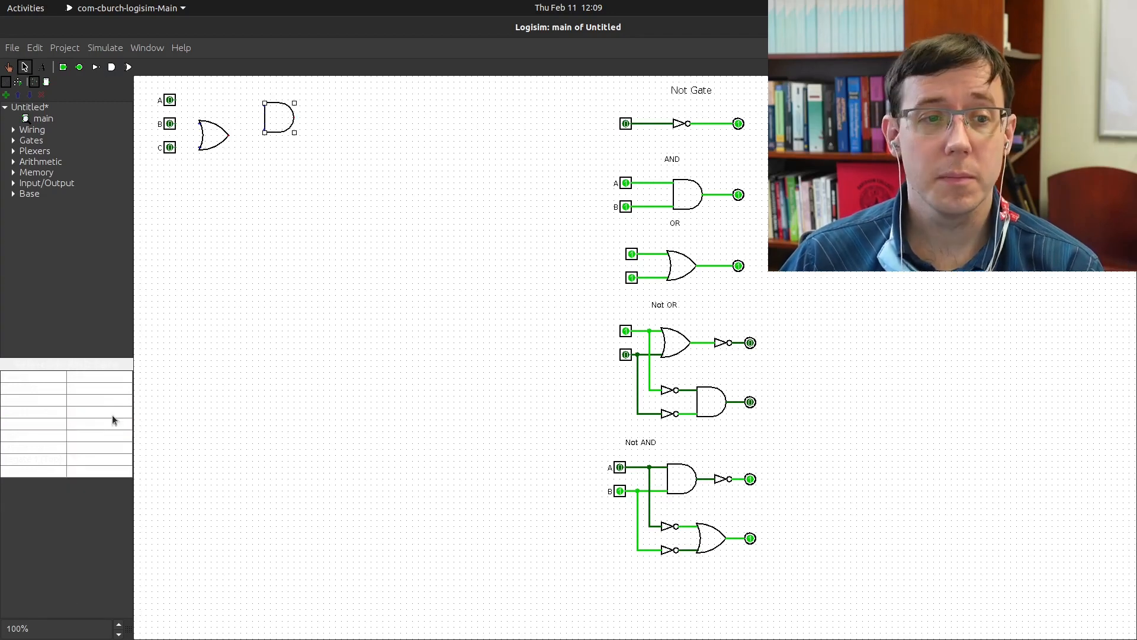
mouse_move(175, 123)
left_mouse_down()
mouse_move(200, 123)
mouse_move(200, 146)
mouse_move(265, 129)
mouse_move(235, 104)
mouse_move(176, 101)
left_mouse_up()
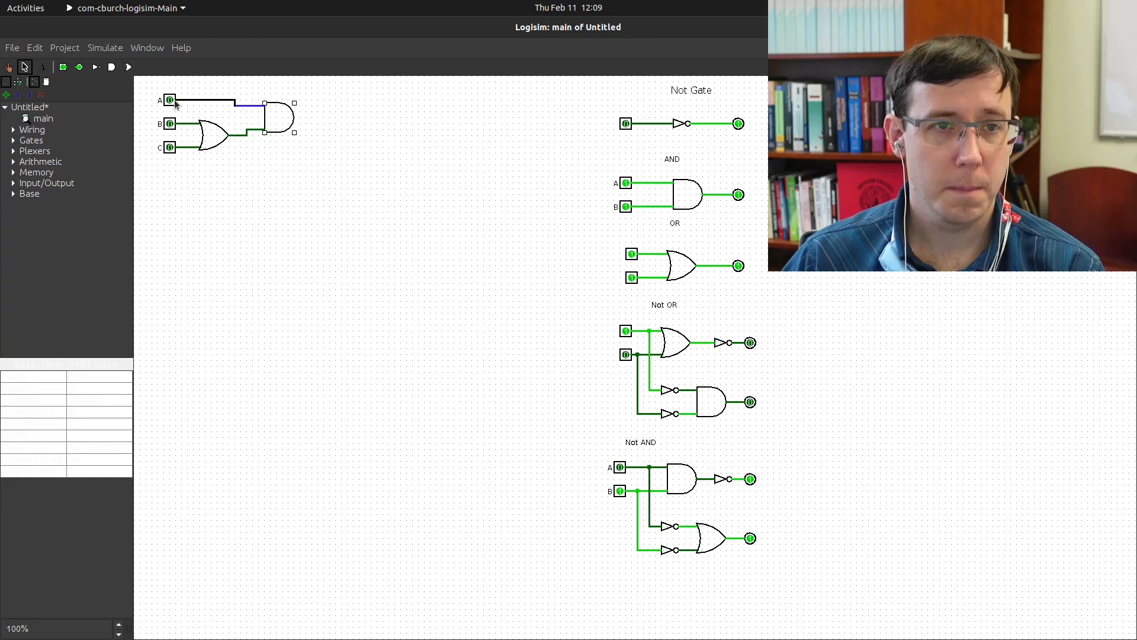
Step: Add an output pin labelled Z, with the label on its right side, and wire the AND gate to it
left_click(79, 67)
left_click(324, 117)
left_click(96, 435)
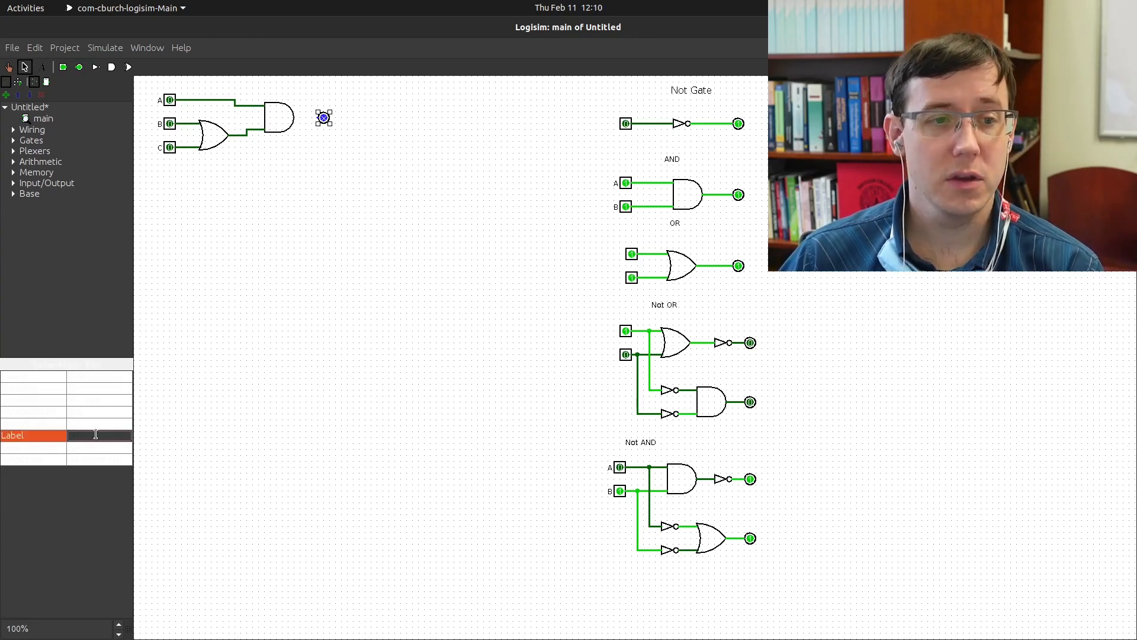
type("Z")
left_click(119, 449)
Step: Poke inputs A, B and C through the truth table combinations from 001 to 111 to test output Z
left_click(9, 67)
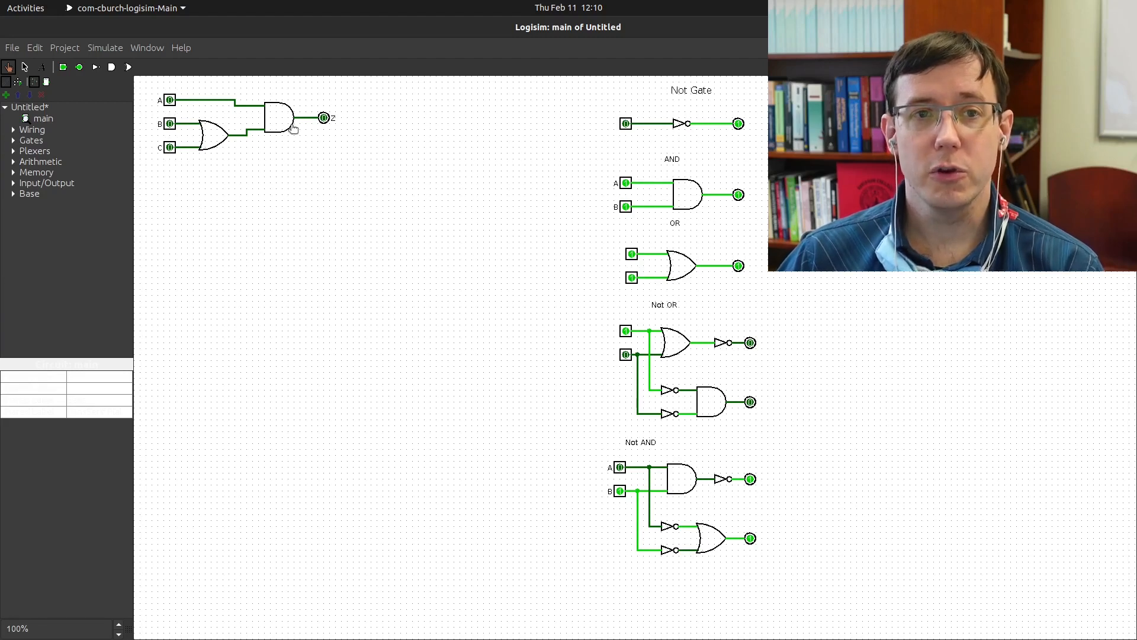
left_click(171, 151)
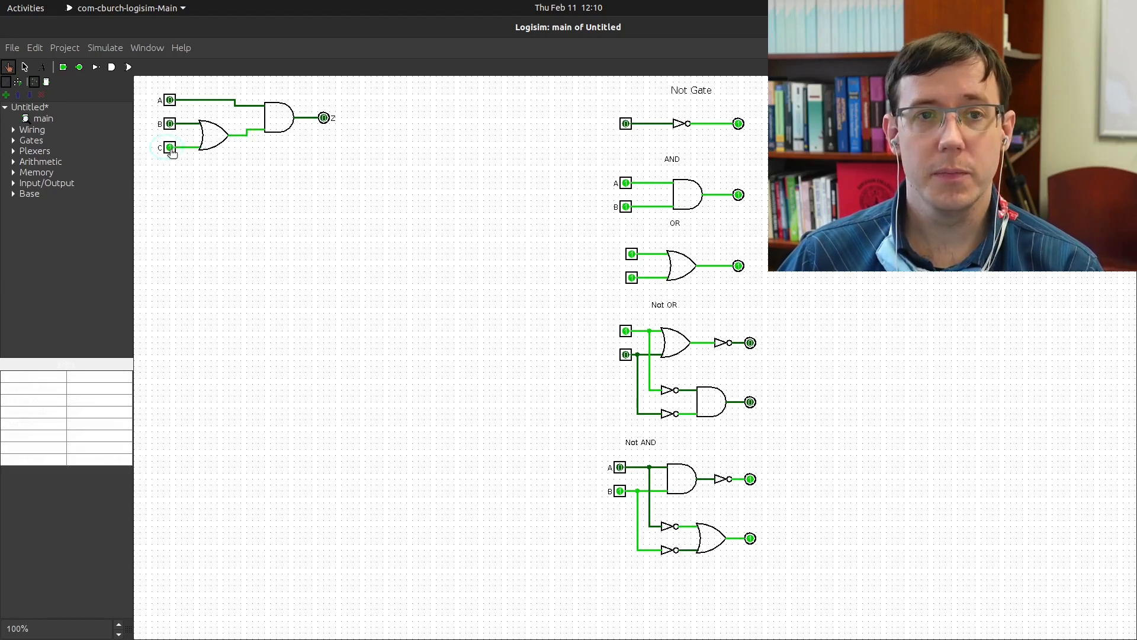
left_click(171, 149)
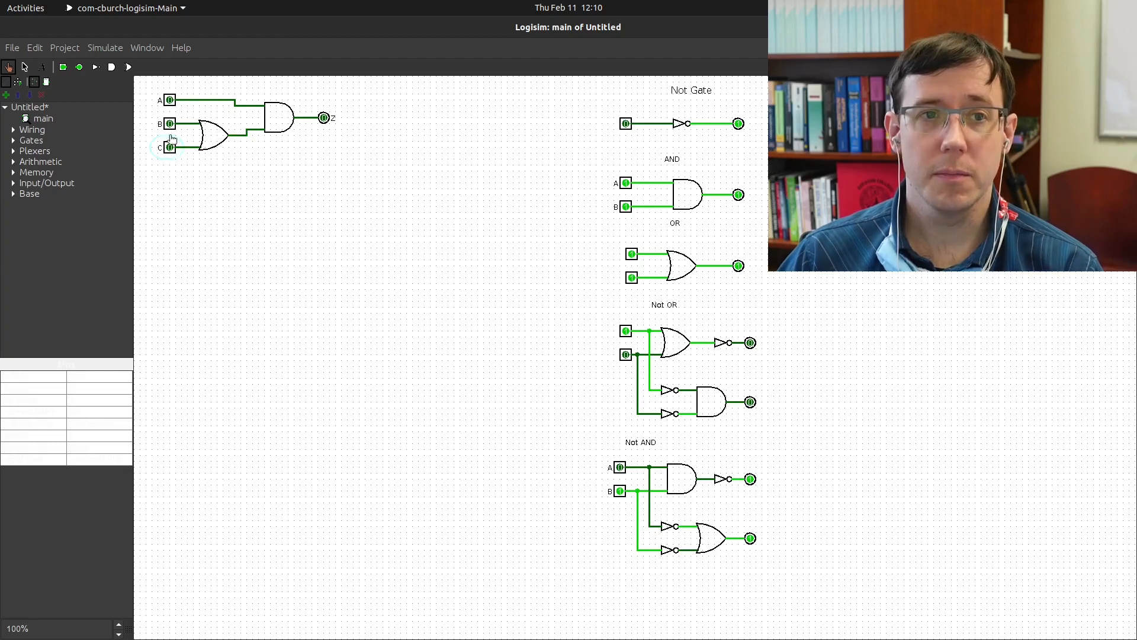
left_click(170, 124)
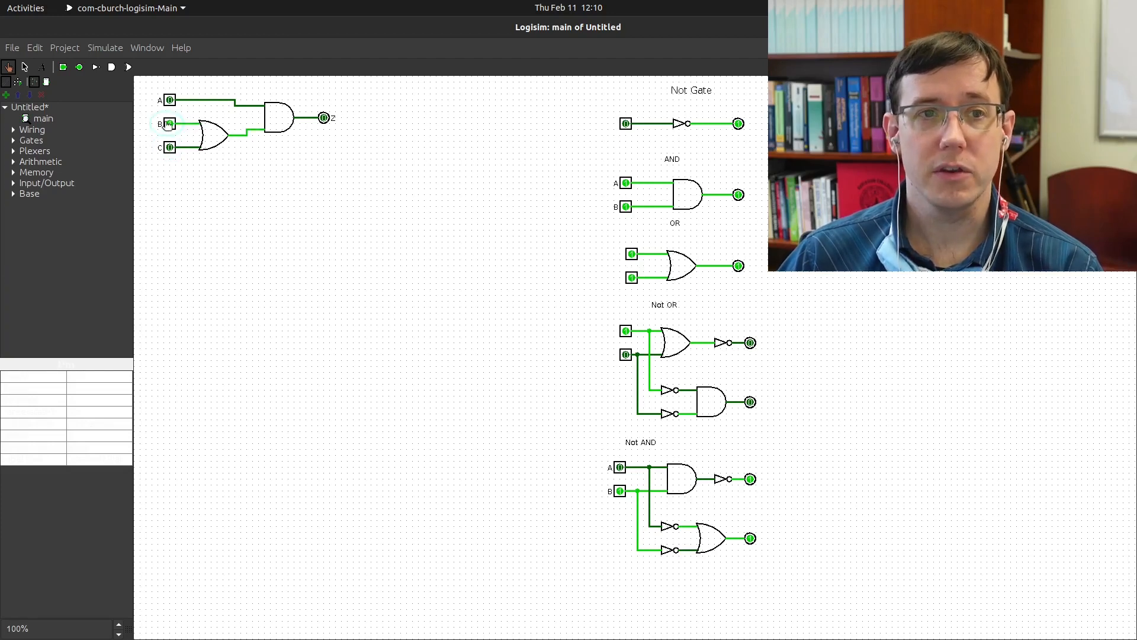
left_click(170, 147)
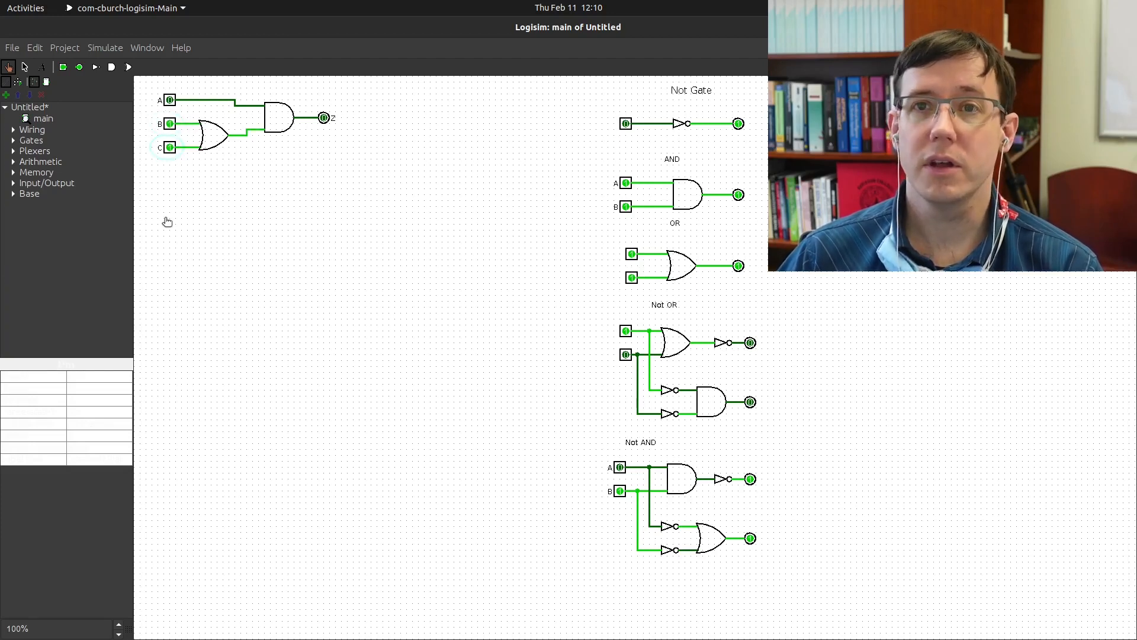
left_click(171, 126)
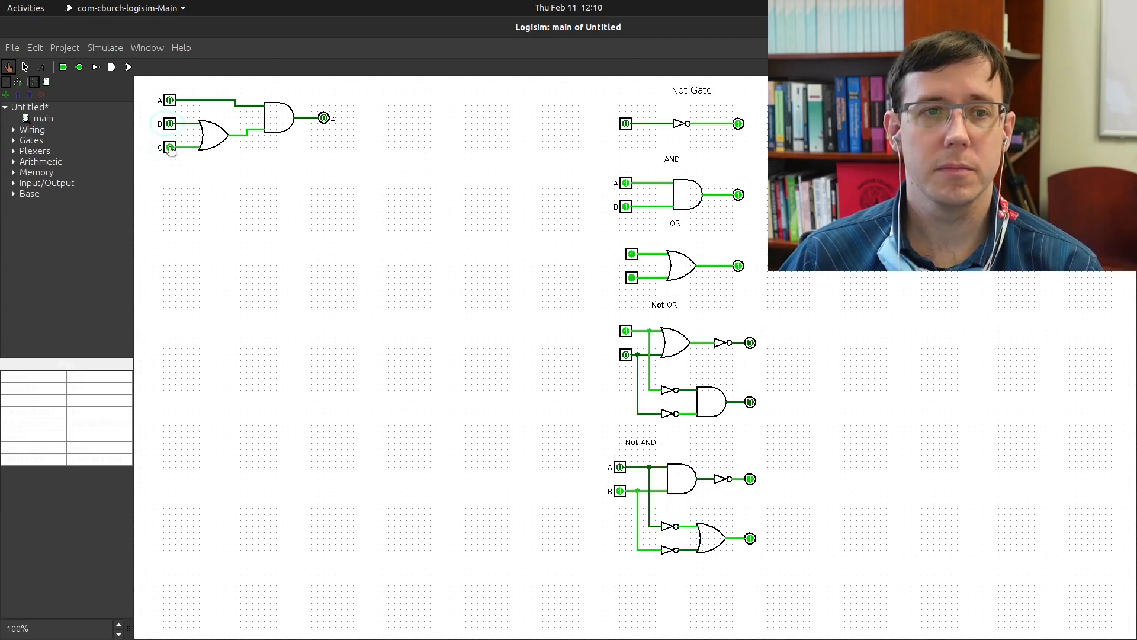
left_click(171, 148)
left_click(170, 101)
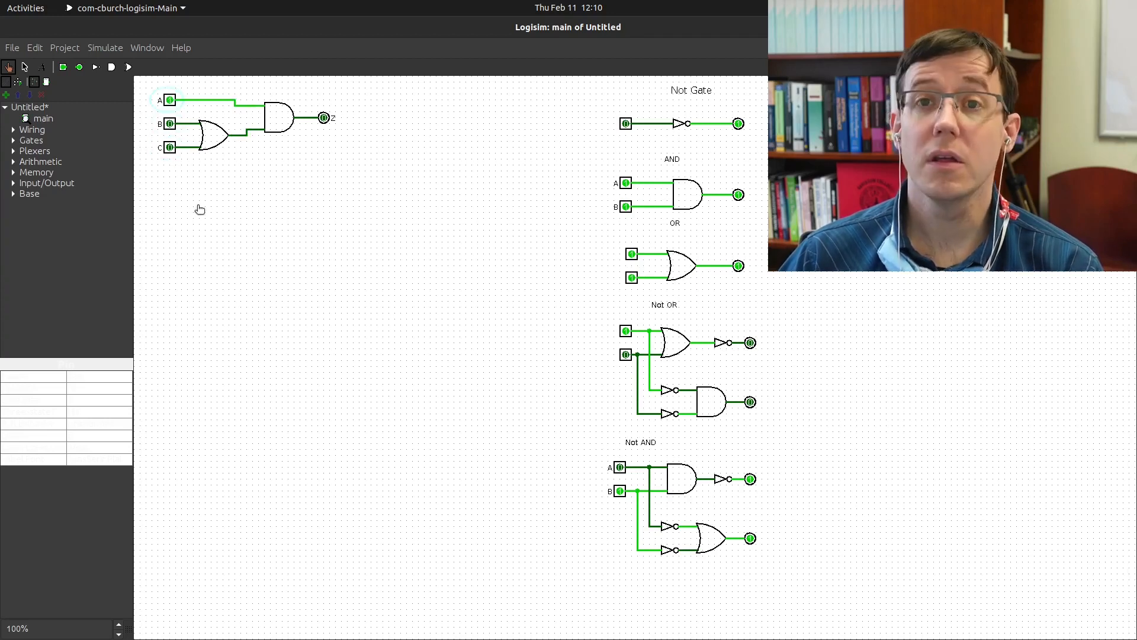
left_click(171, 148)
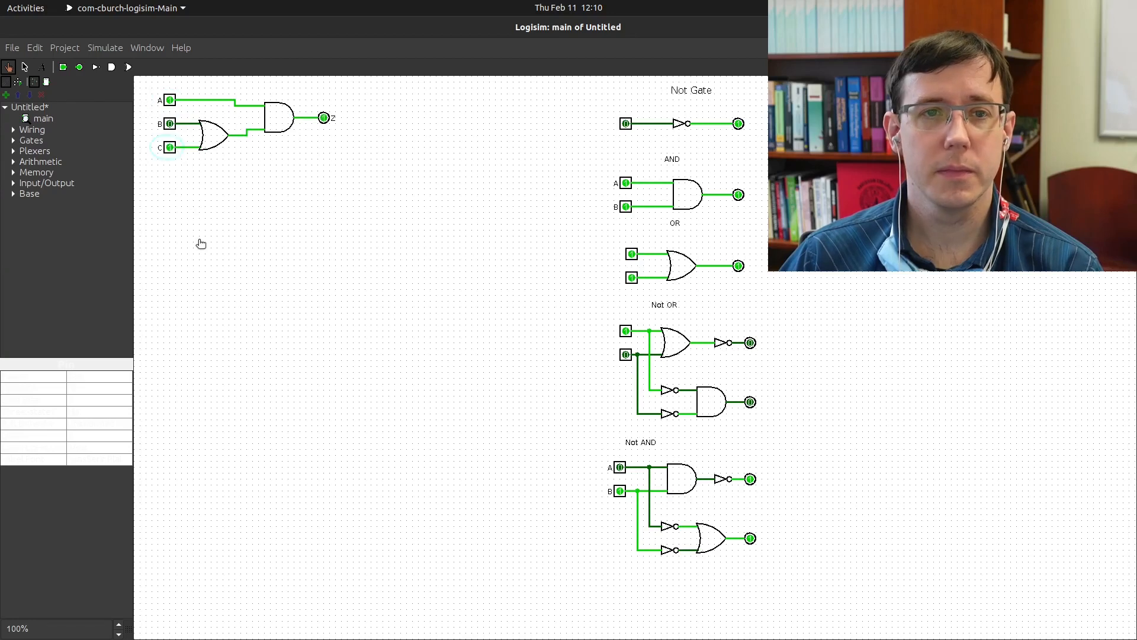
left_click(171, 148)
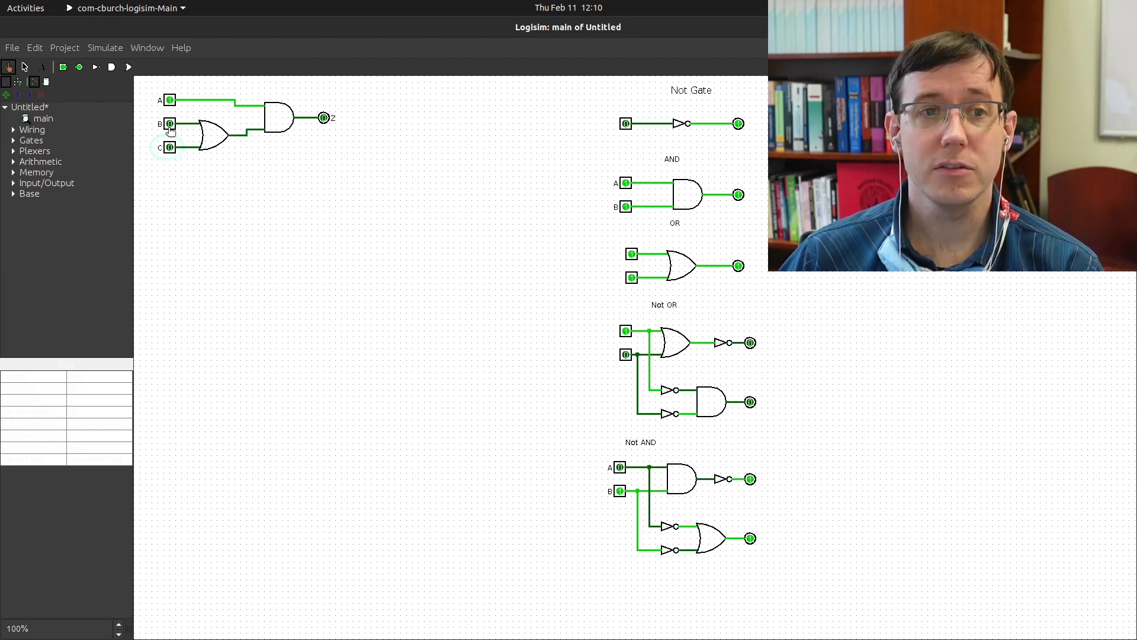
left_click(171, 126)
left_click(171, 148)
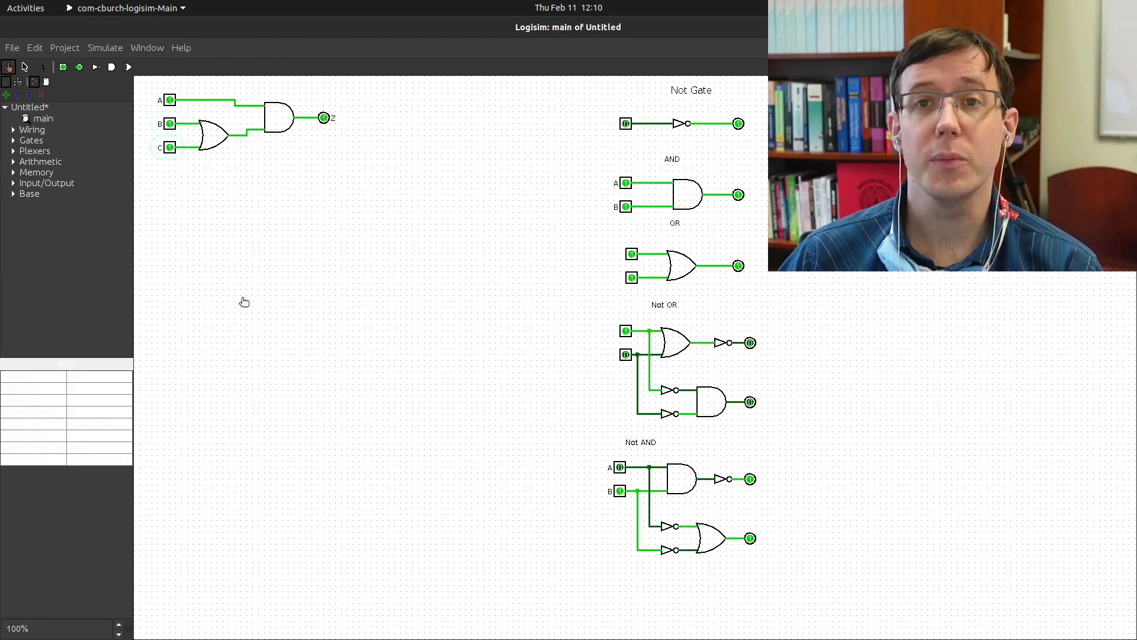
Step: View the AND-into-OR diagram in the Brave browser, and place a copy of the whole three-input circuit below the original
key("alt+Tab")
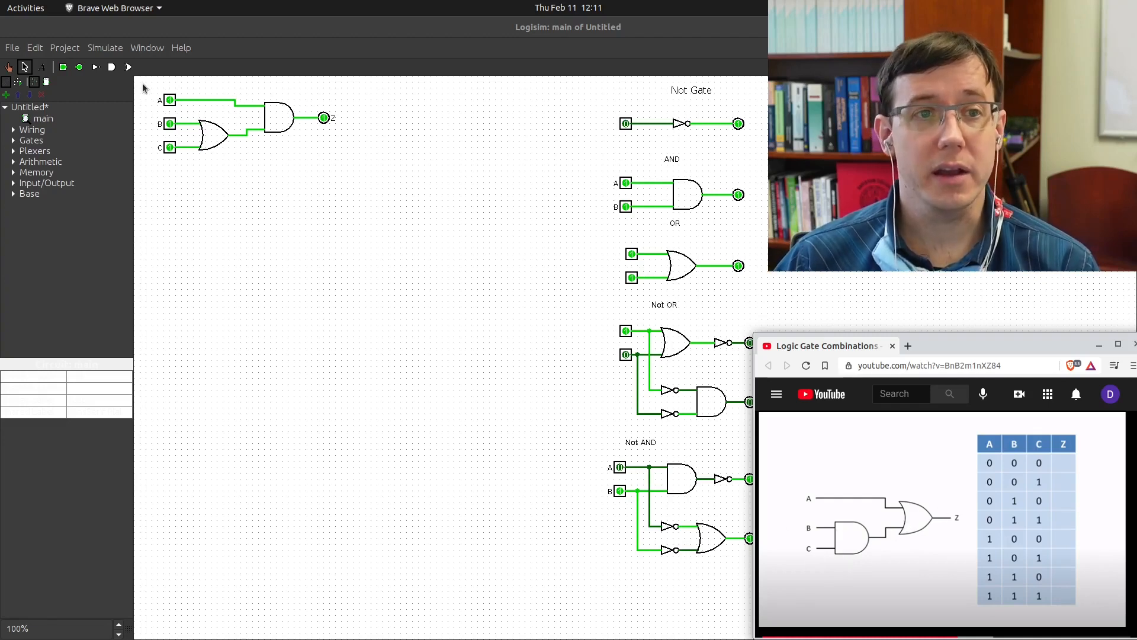
left_click_drag(149, 85, 354, 187)
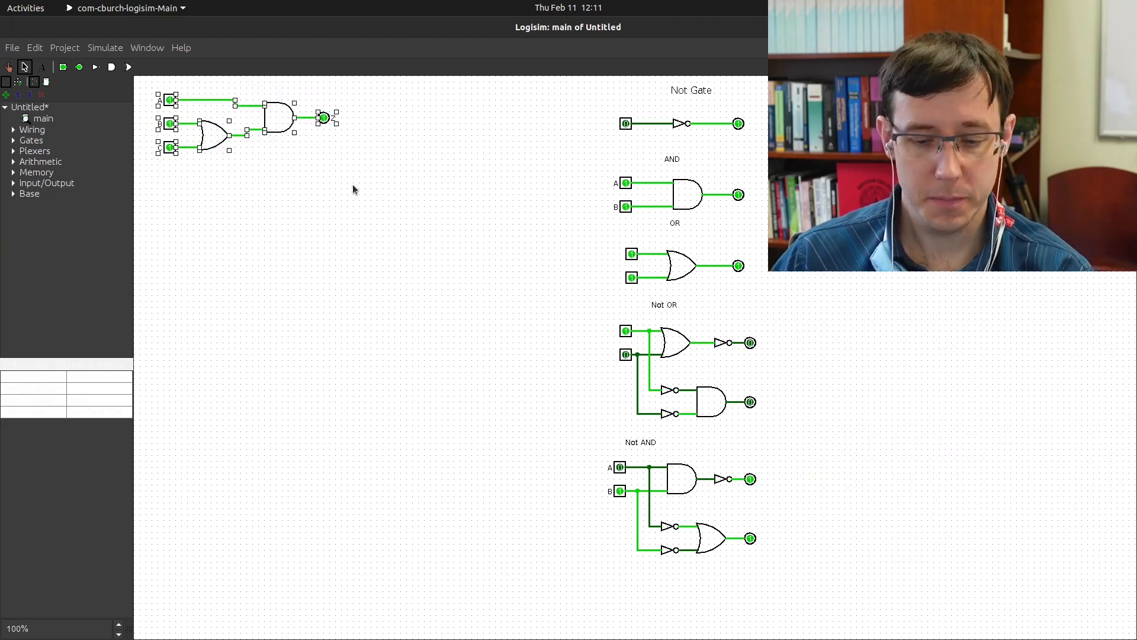
key("ctrl+v")
left_click_drag(278, 129, 275, 207)
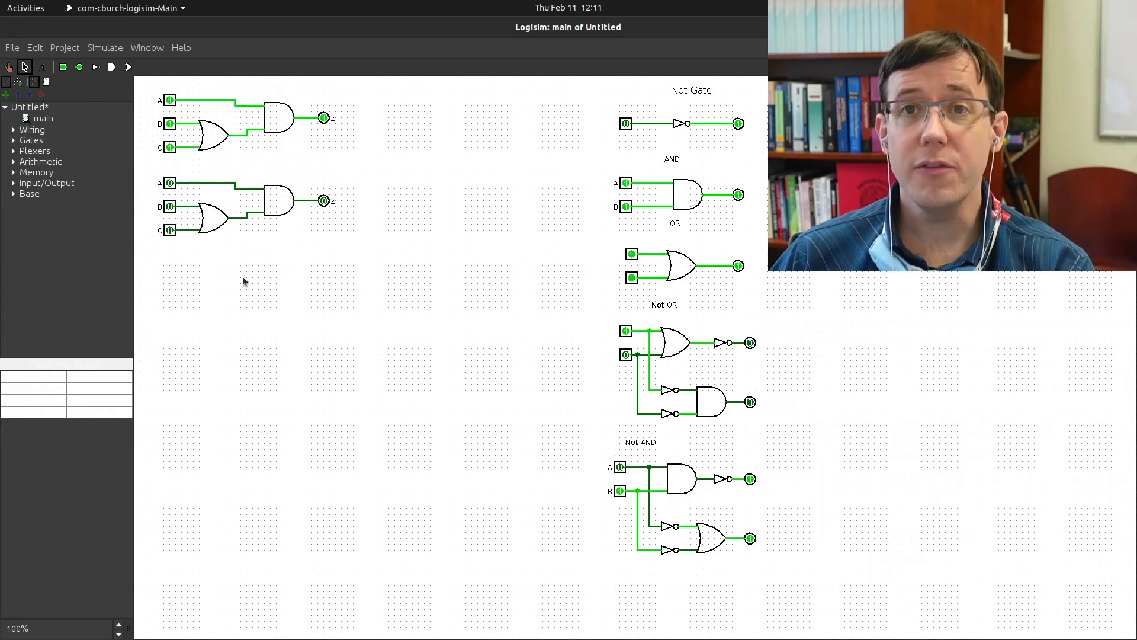
Step: Cut the OR gate out of the copied circuit and paste it in the empty space below the circuit
left_click(212, 221)
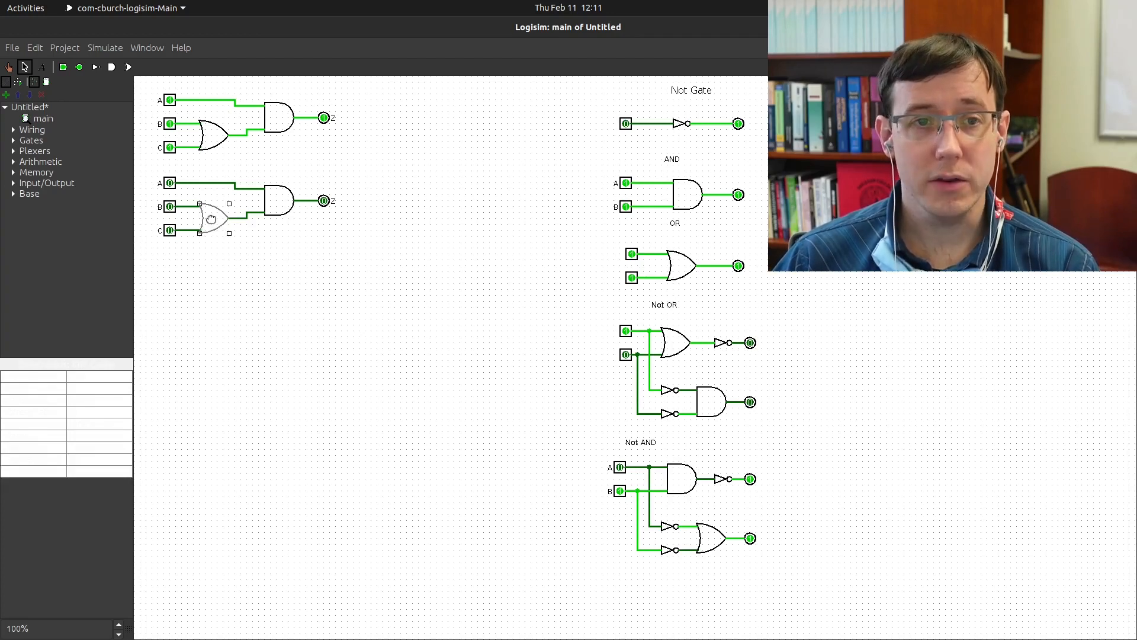
left_click_drag(212, 220, 229, 305)
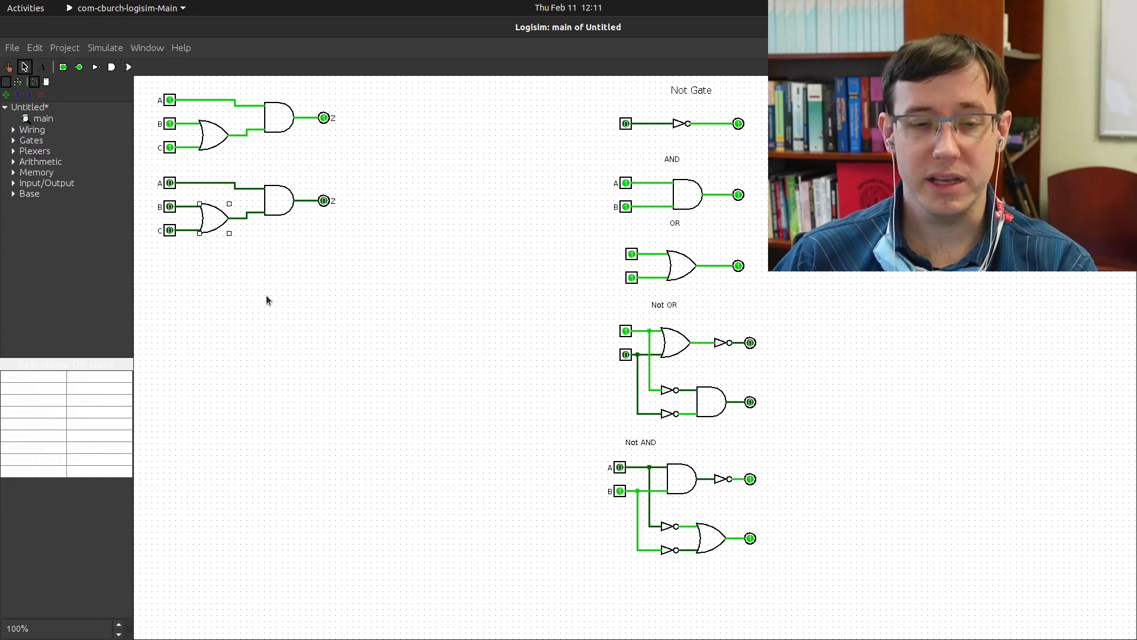
key("ctrl+x")
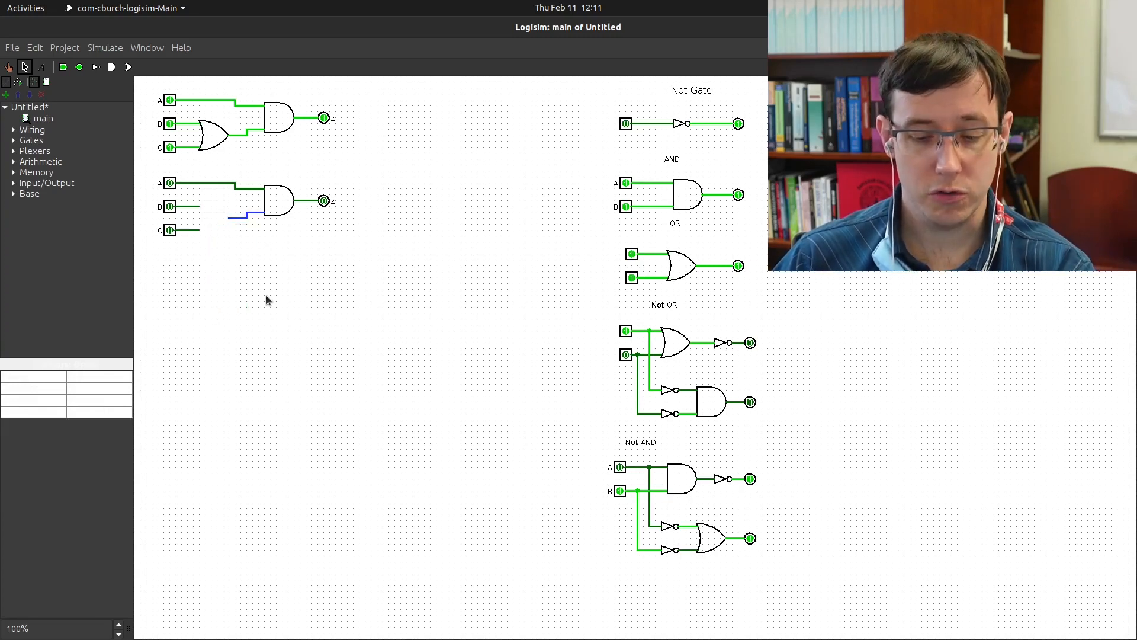
key("ctrl+v")
left_click_drag(212, 223, 330, 306)
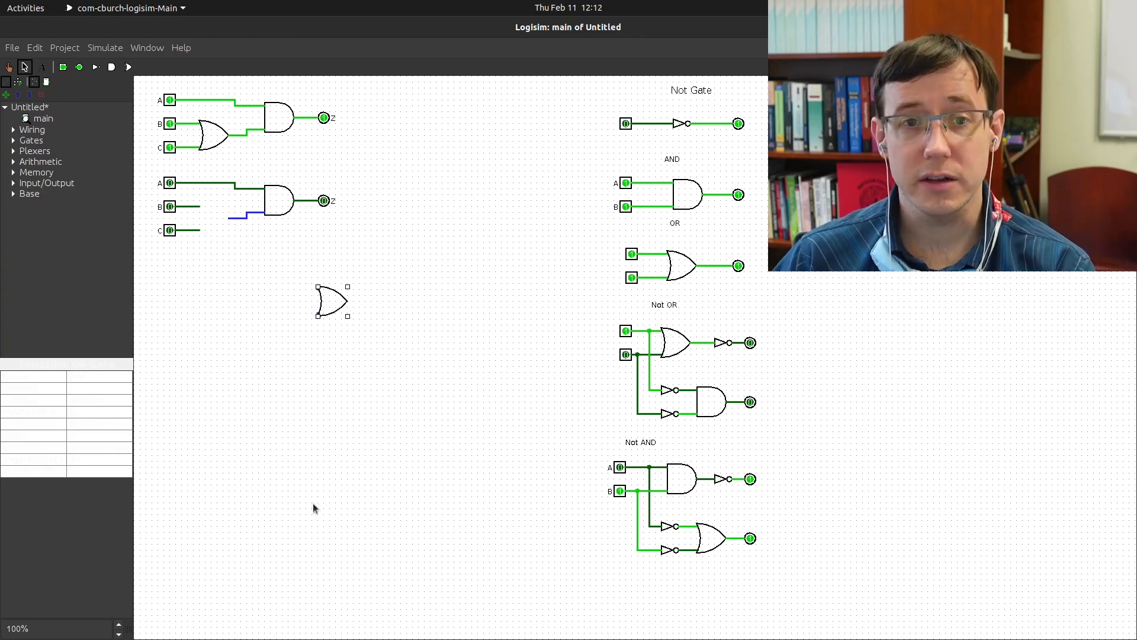
Step: Move the copied circuit's AND gate onto the B and C wires, and place the OR gate between A, the AND output and Z
left_click(278, 206)
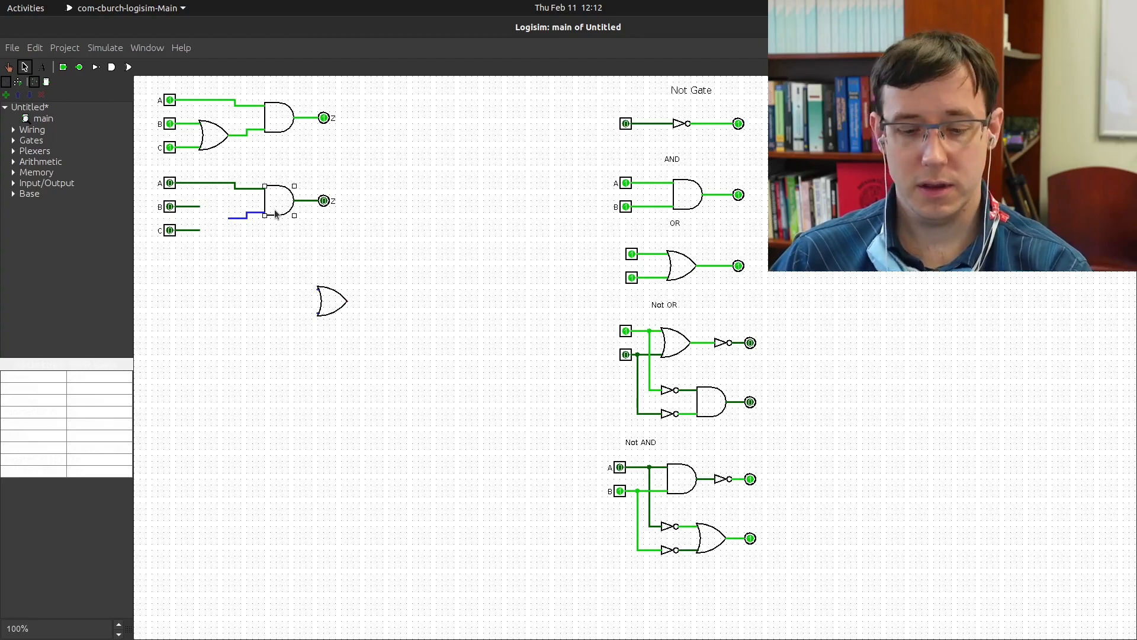
key("ctrl+x")
key("ctrl+v")
left_click_drag(273, 223, 222, 221)
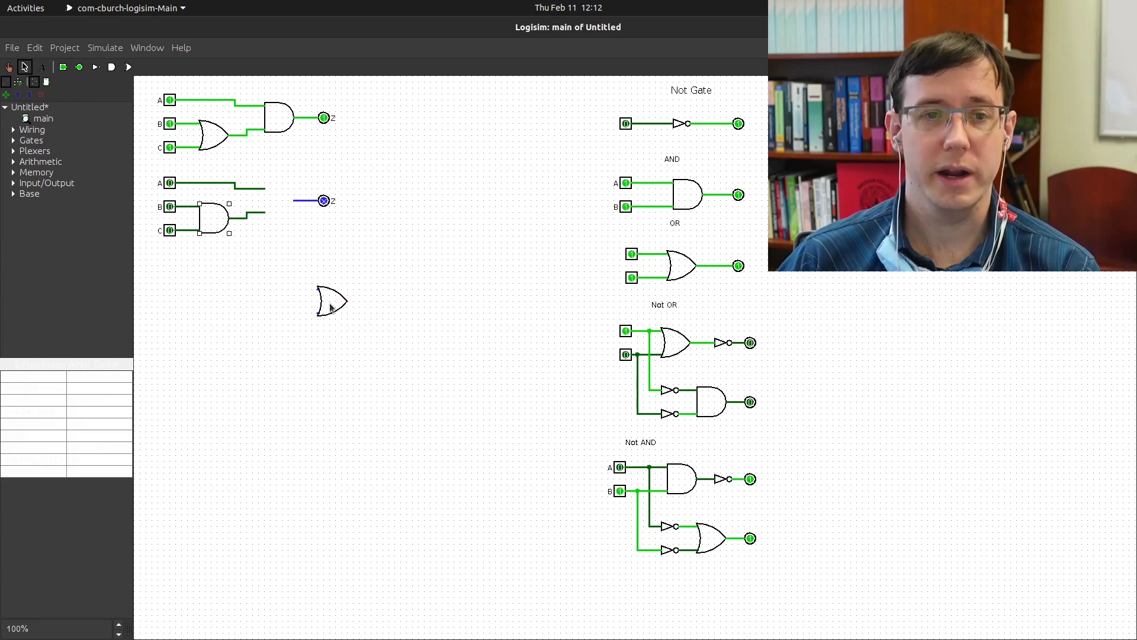
left_click_drag(330, 307, 281, 205)
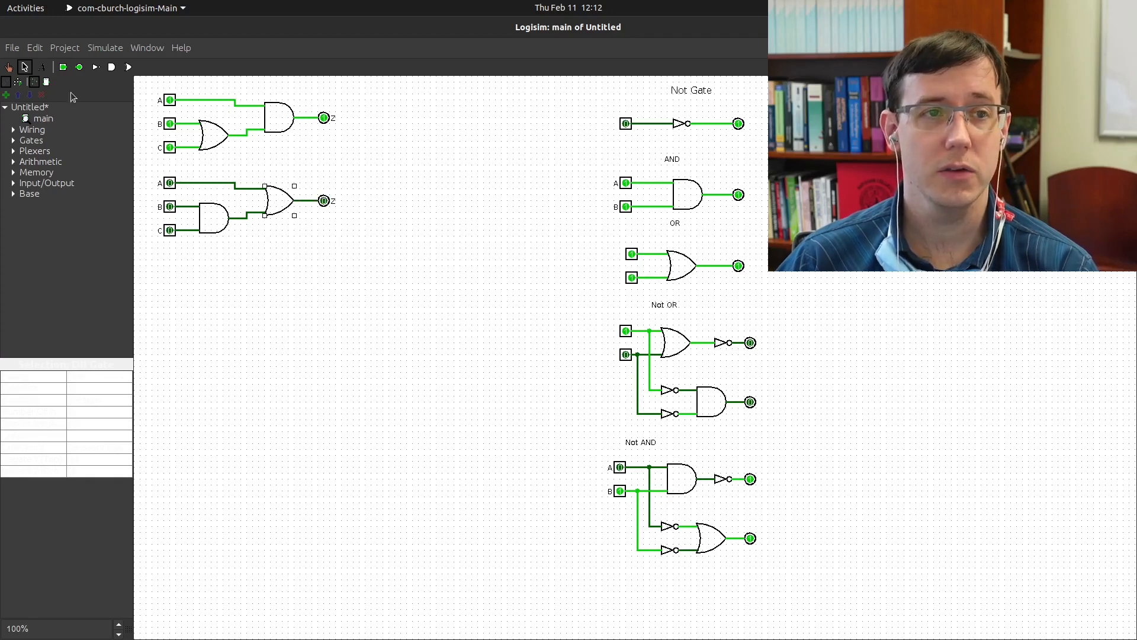
Step: Poke inputs A, B and C of the AND-into-OR circuit through the truth table combinations to test output Z
key("ctrl+1")
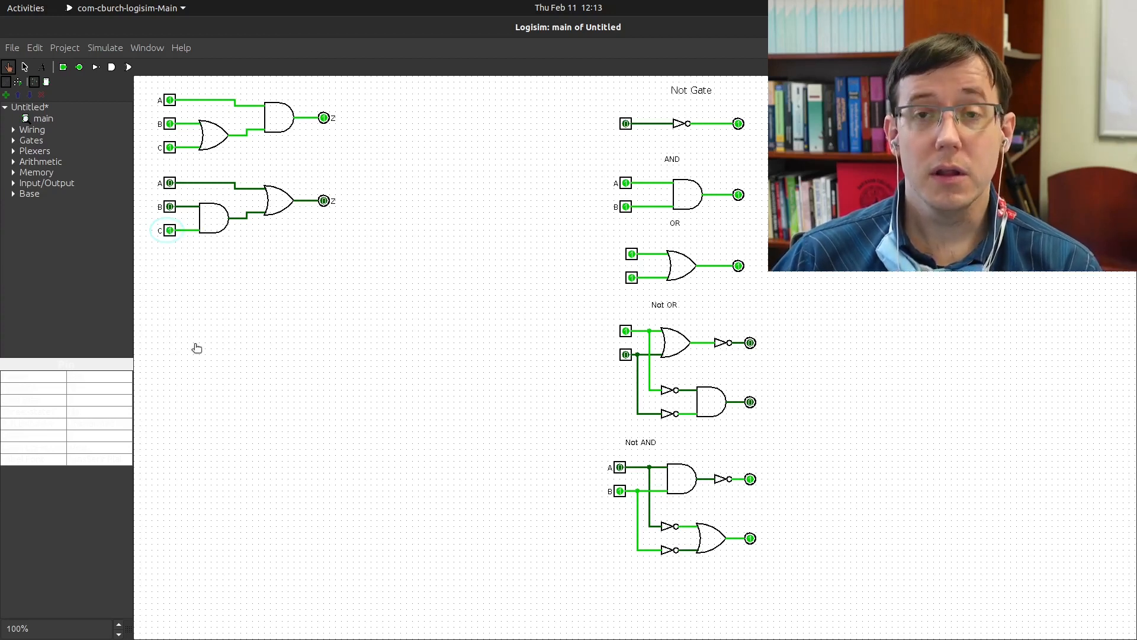
left_click(170, 207)
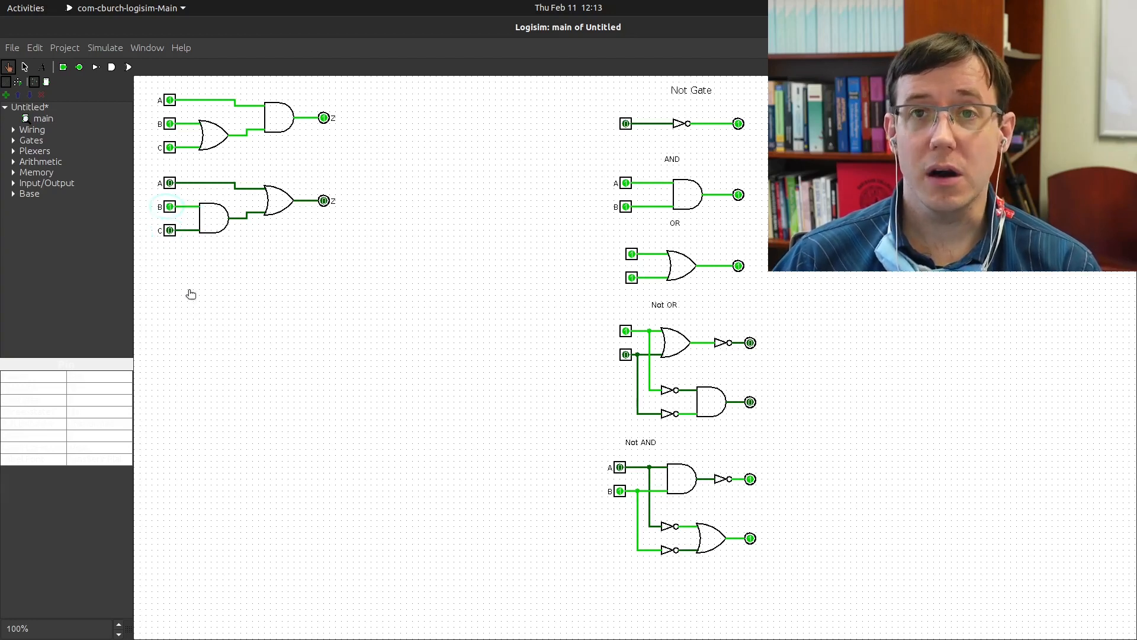
left_click(170, 231)
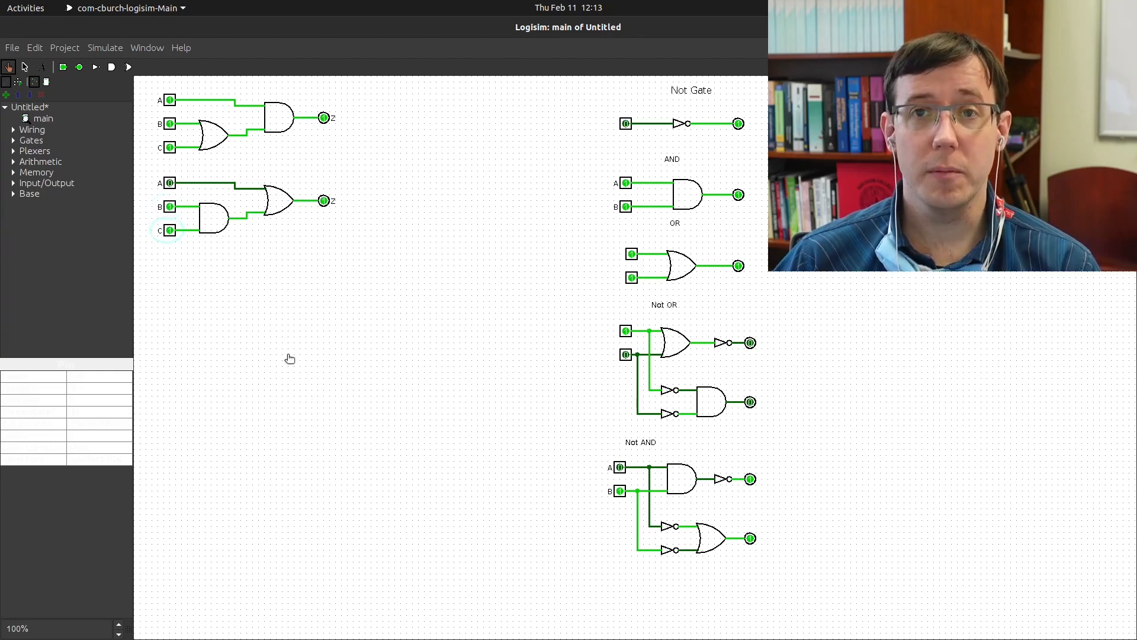
left_click(170, 230)
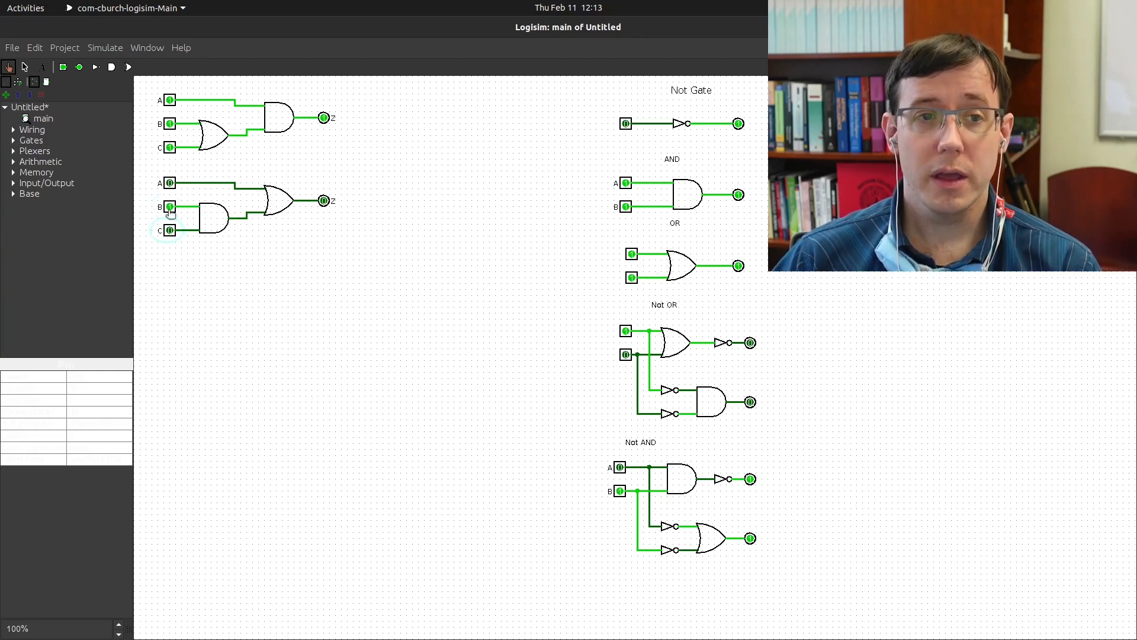
left_click(170, 207)
left_click(170, 183)
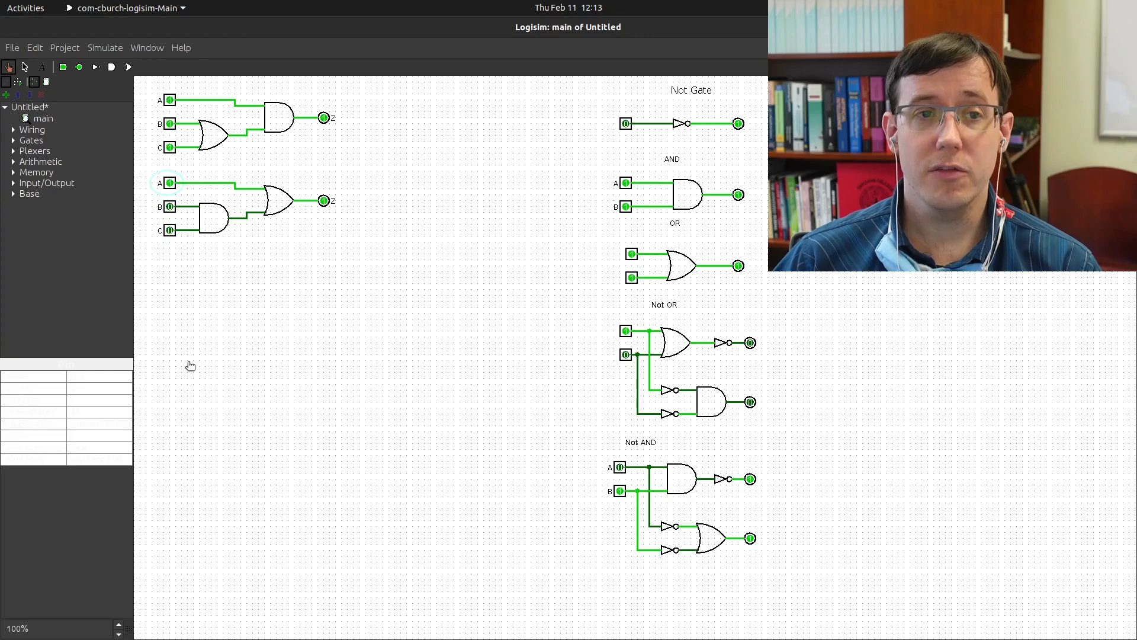
left_click(170, 207)
left_click(170, 230)
left_click(170, 207)
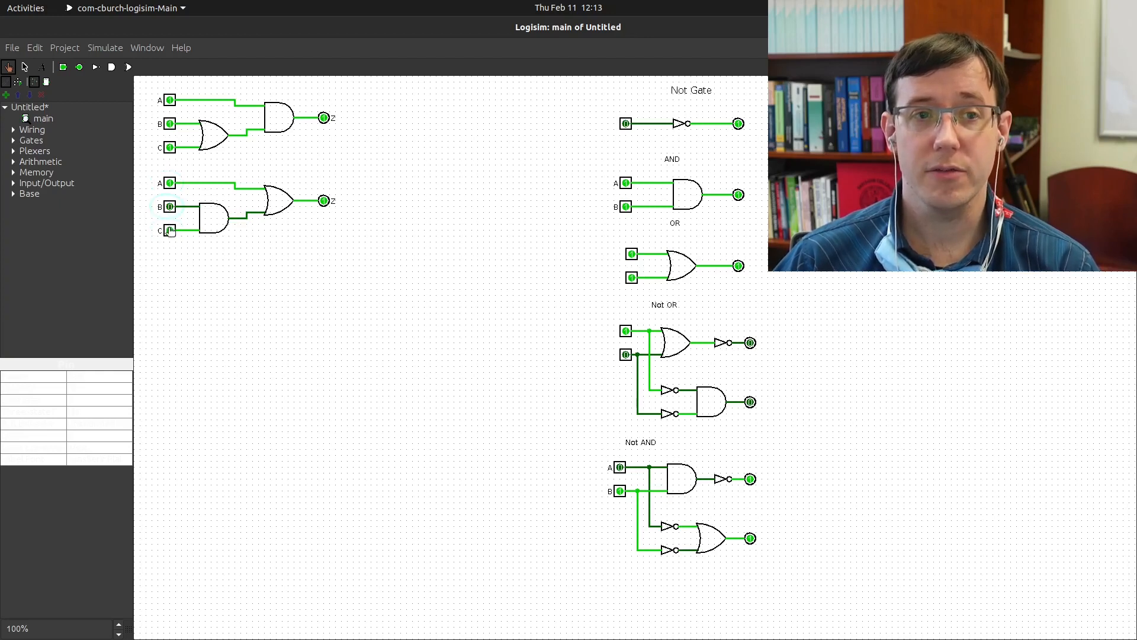
left_click(170, 231)
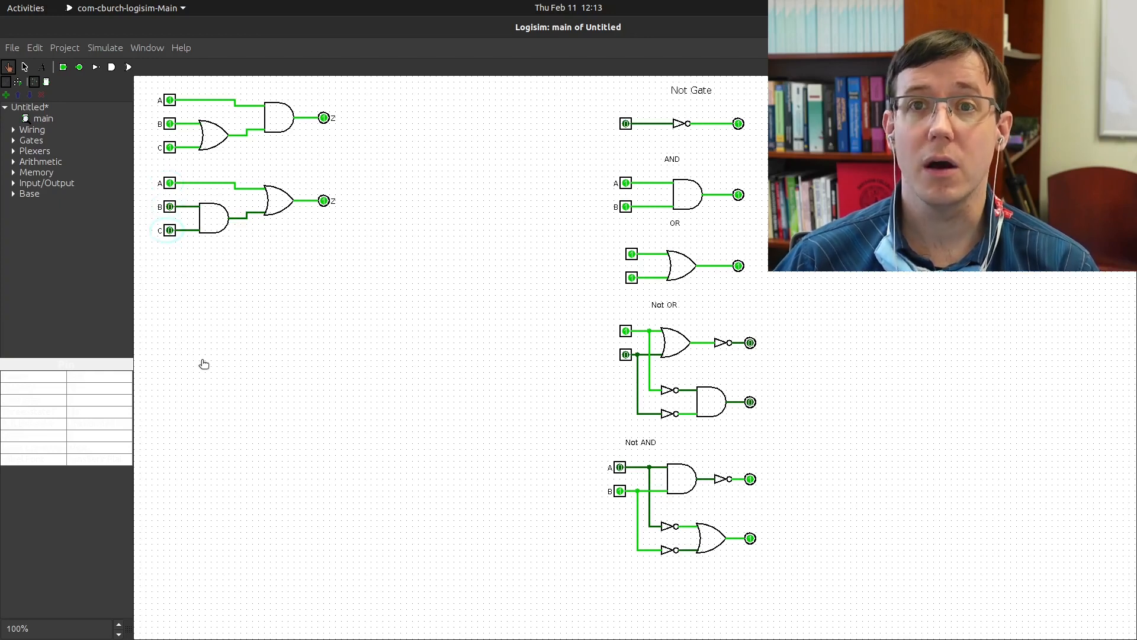
Step: View the two-AND-into-OR diagram in the Brave browser, and place copies of inputs A, B, C and output Z below the second circuit
key("alt+Tab")
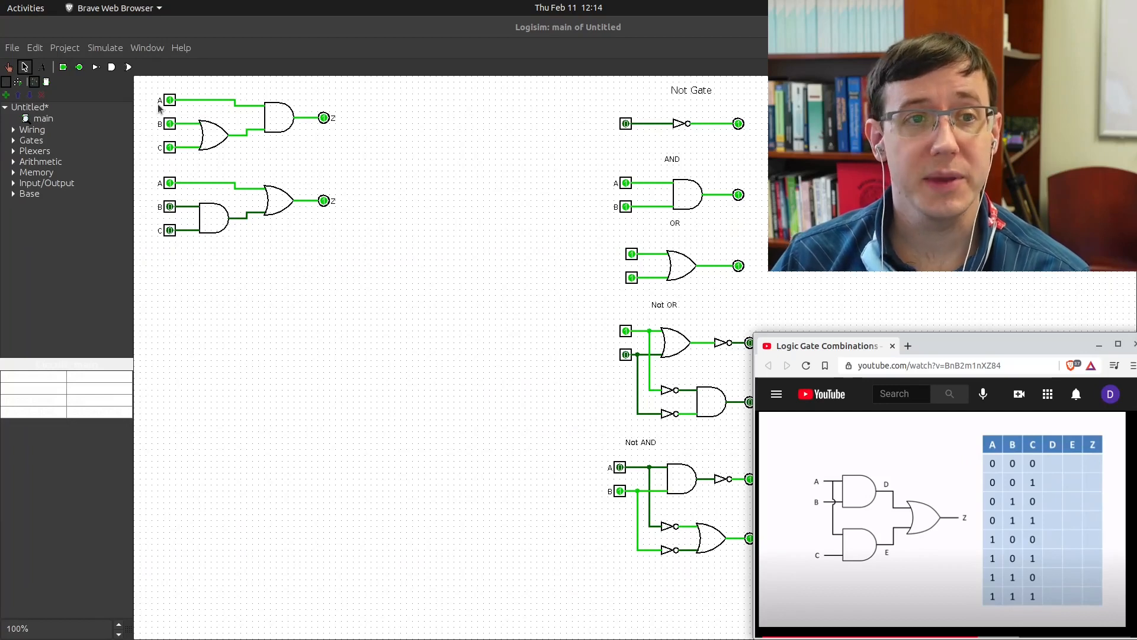
left_click_drag(162, 110, 150, 305)
left_click_drag(313, 95, 337, 295)
Step: Place two copies of the AND gate, one above the other, beside the new inputs, and a copy of the OR gate before Z
key("alt+Tab")
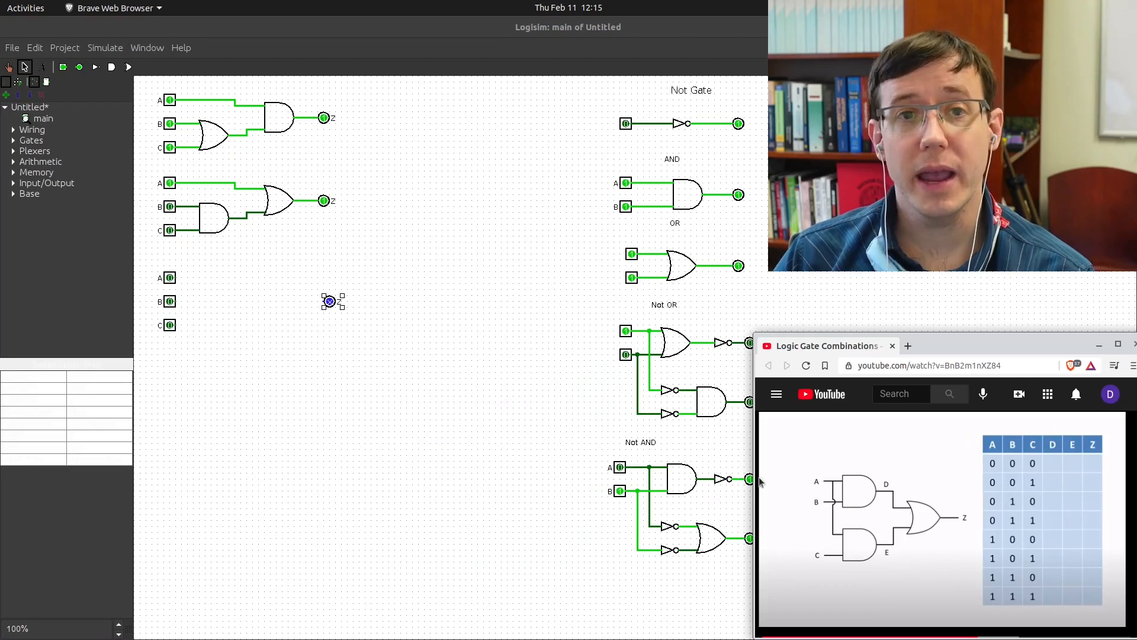
left_click(216, 228)
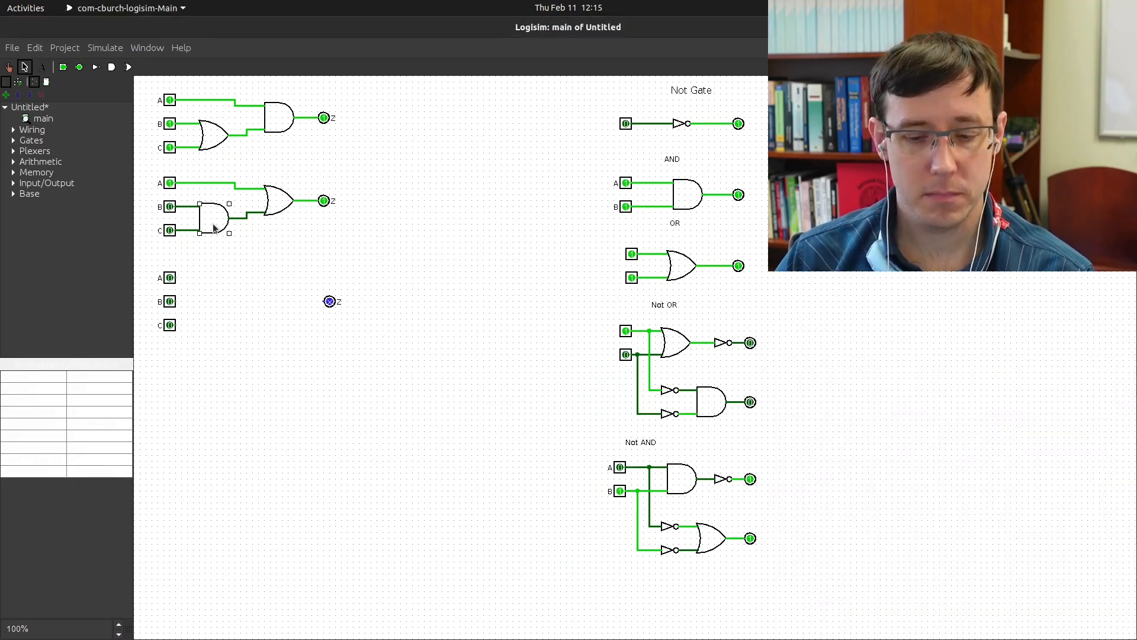
left_click(224, 285)
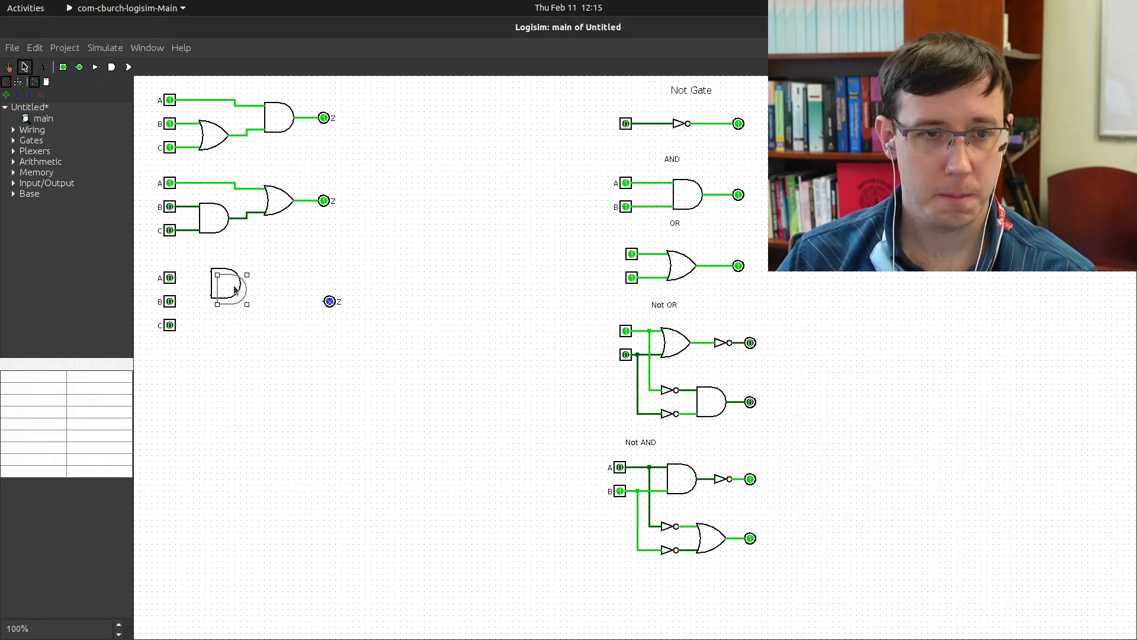
left_click(223, 333)
left_click(284, 195)
key("ctrl+d")
left_click_drag(287, 206, 292, 300)
Step: Wire A and B into the upper AND gate, A and C into the lower one, and both outputs through the OR gate to Z
key("alt+Tab")
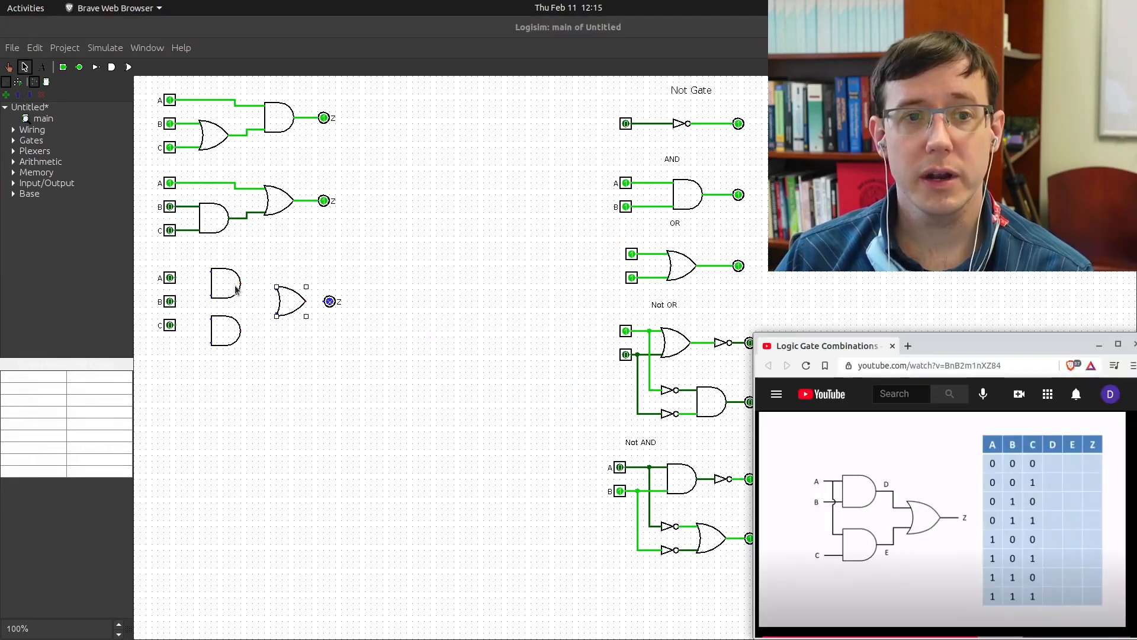
mouse_move(241, 287)
left_mouse_down()
mouse_move(274, 294)
mouse_move(277, 315)
mouse_move(320, 303)
left_mouse_up()
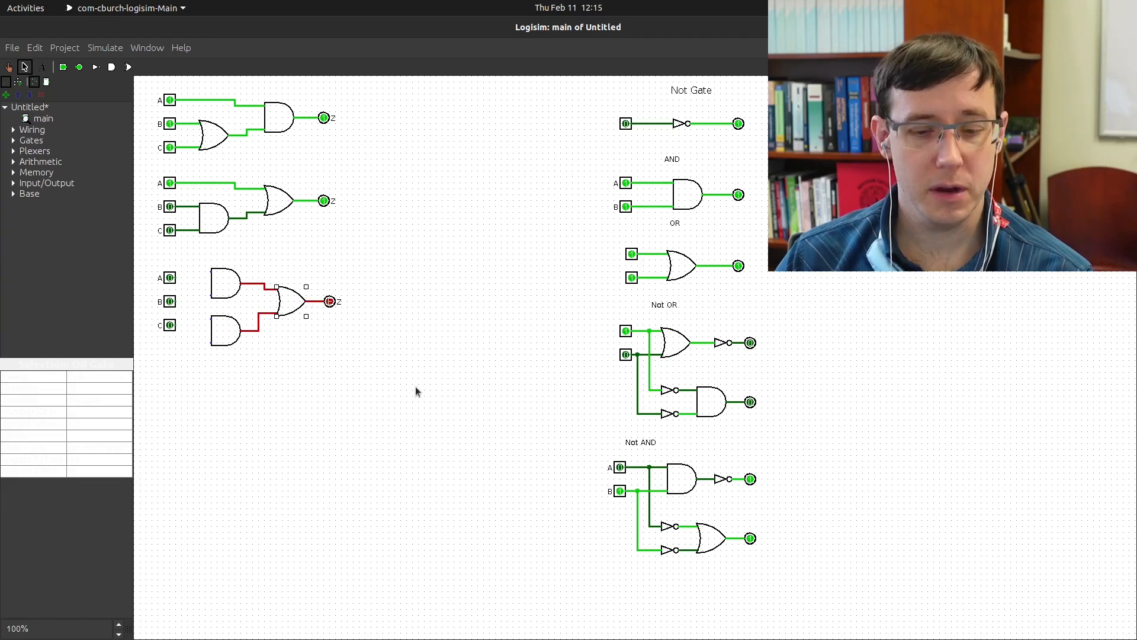
key("alt+Tab")
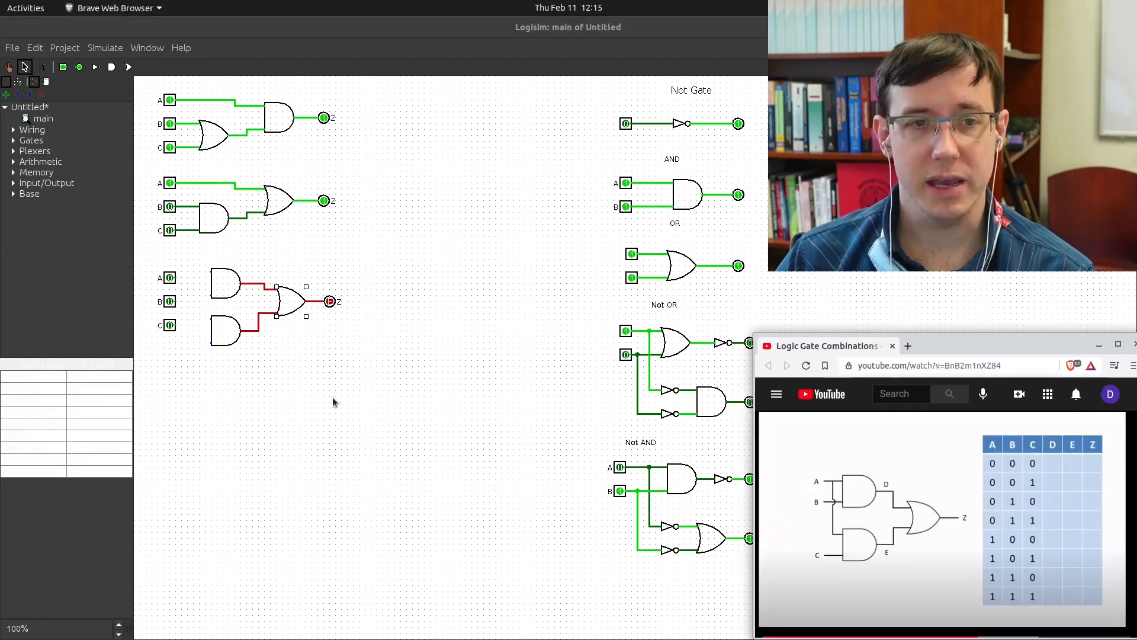
mouse_move(176, 278)
left_mouse_down()
mouse_move(211, 272)
mouse_move(188, 320)
mouse_move(215, 319)
mouse_move(200, 296)
mouse_move(211, 295)
mouse_move(187, 342)
left_mouse_up()
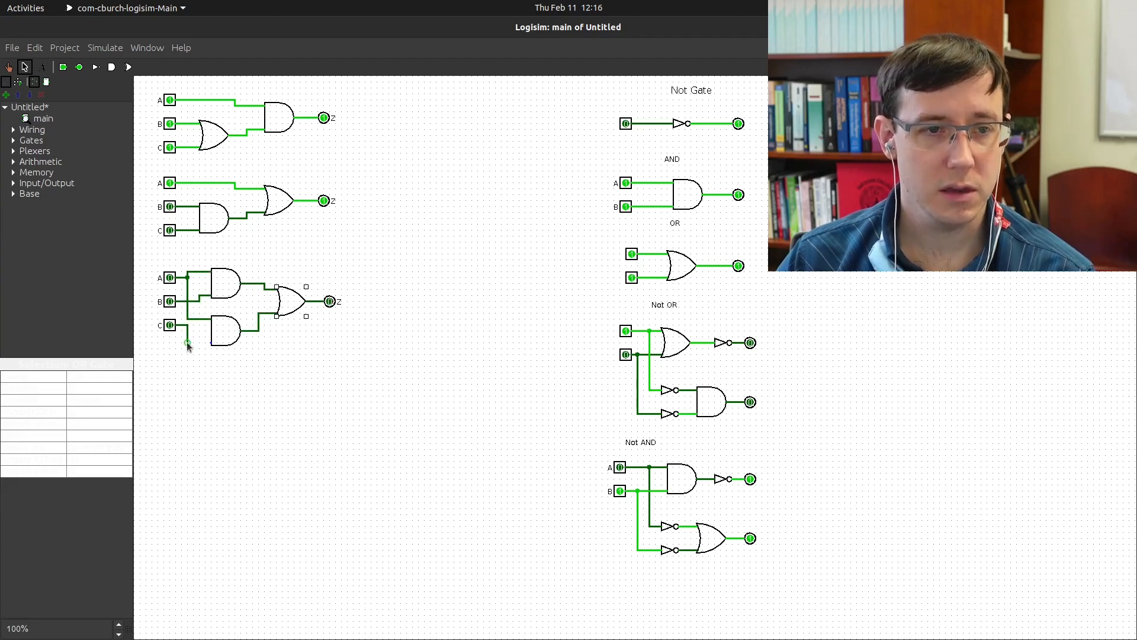
Step: Poke inputs A, B and C of the third circuit through the truth table combinations from 001 to 111 to test output Z
left_click(8, 67)
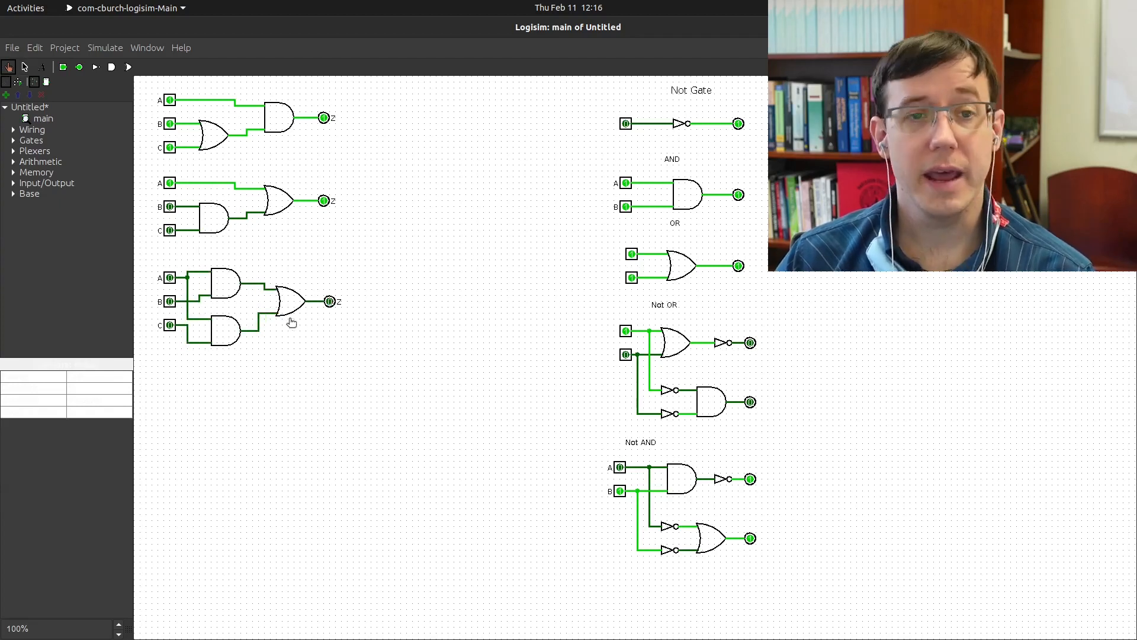
left_click(168, 326)
left_click(167, 326)
left_click(170, 301)
left_click(169, 325)
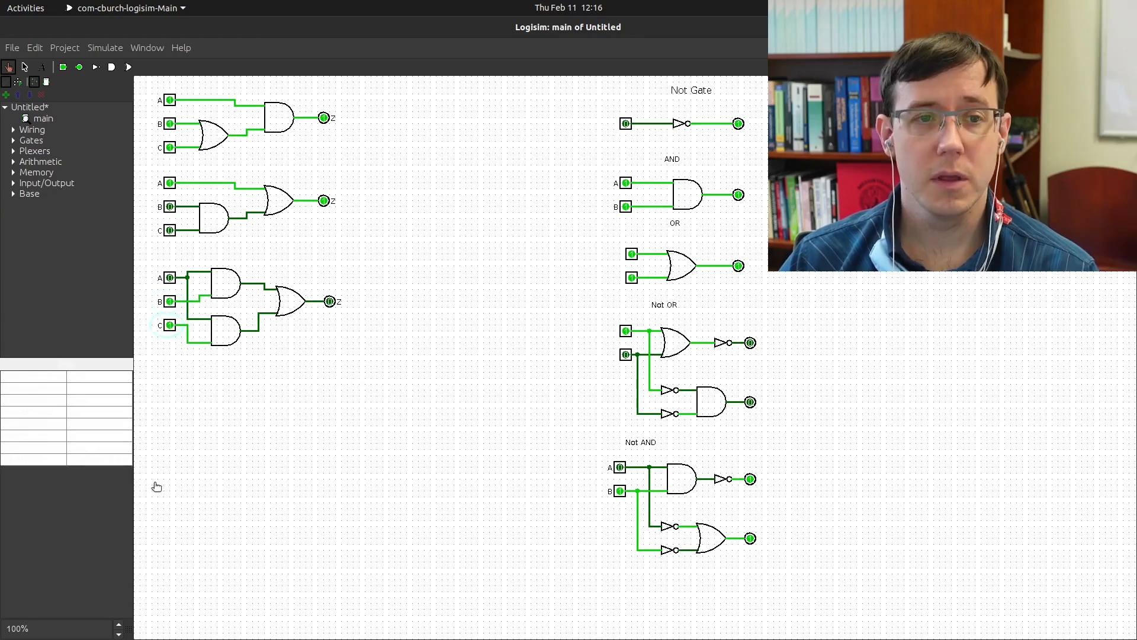
left_click(170, 325)
left_click(170, 302)
left_click(169, 278)
left_click(169, 326)
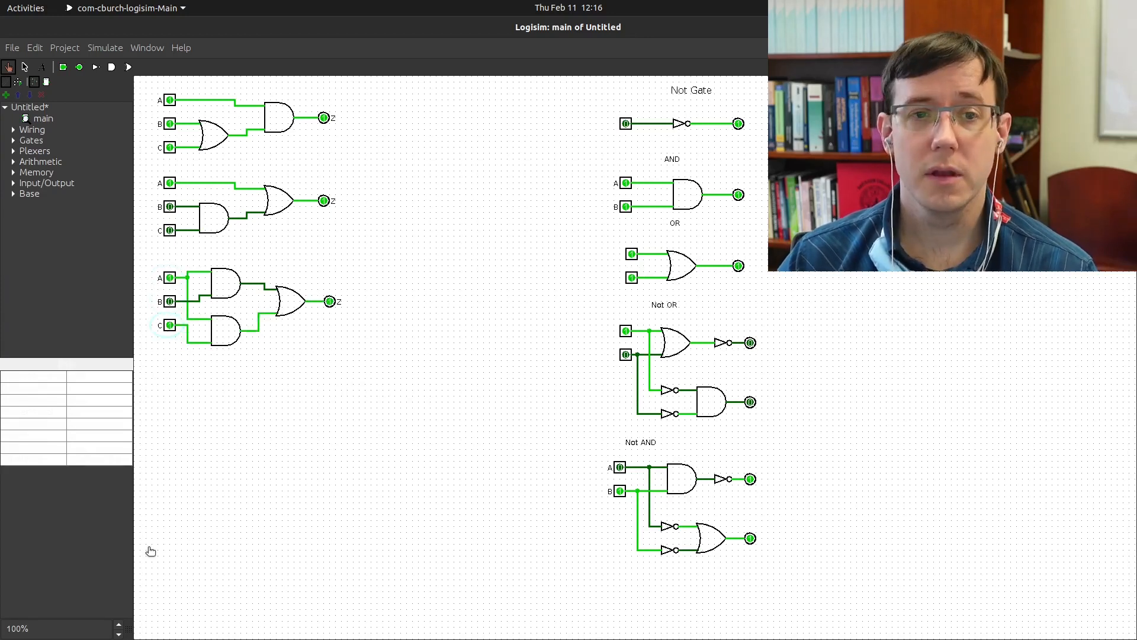
left_click(169, 326)
left_click(169, 302)
left_click(170, 325)
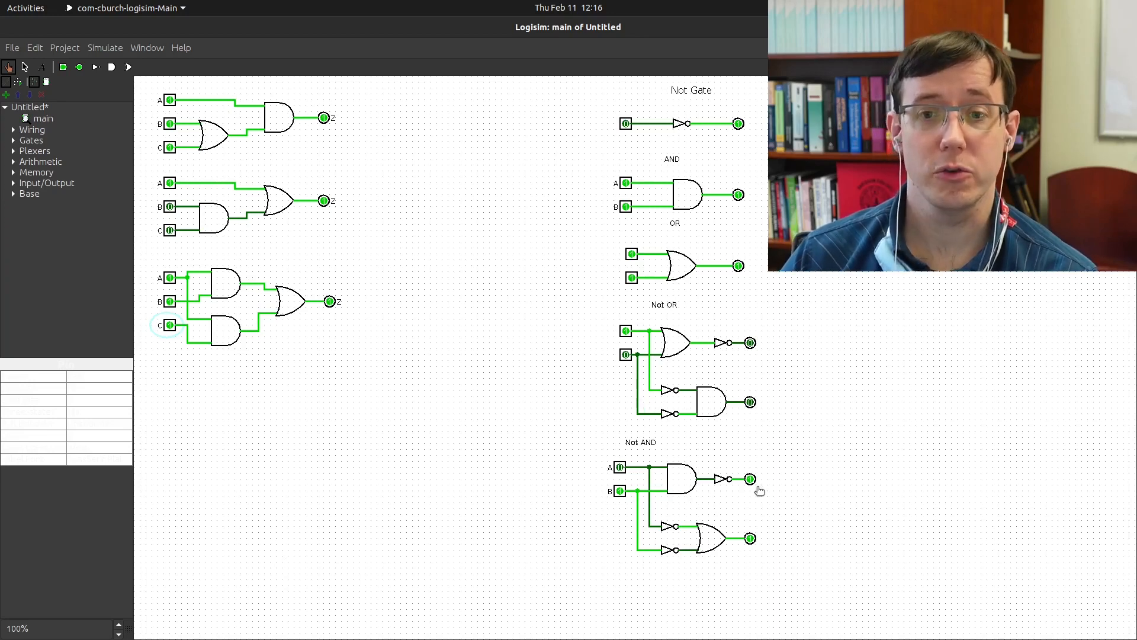
Step: View the two-AND-and-NOT diagram in the Brave browser, and place a copy of the labelled A and B inputs wired to their AND gate below the third circuit
key("alt+Tab")
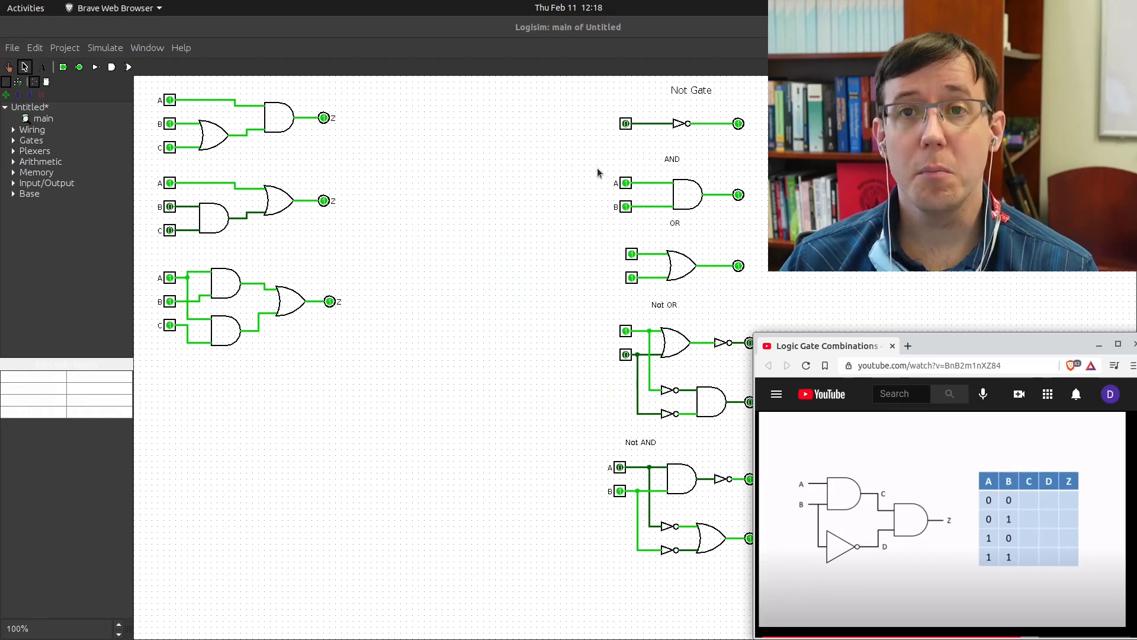
left_click_drag(597, 171, 220, 401)
key("alt+Tab")
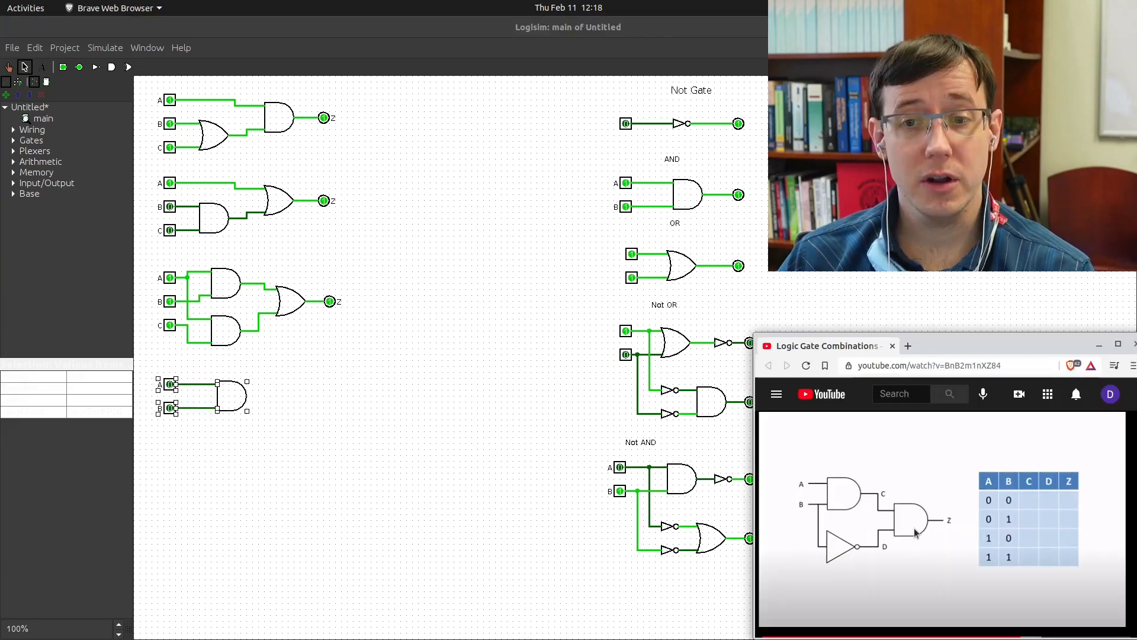
Step: Add a second AND gate beyond the first one in the fourth circuit, and place a NOT gate below the first
left_click(289, 394)
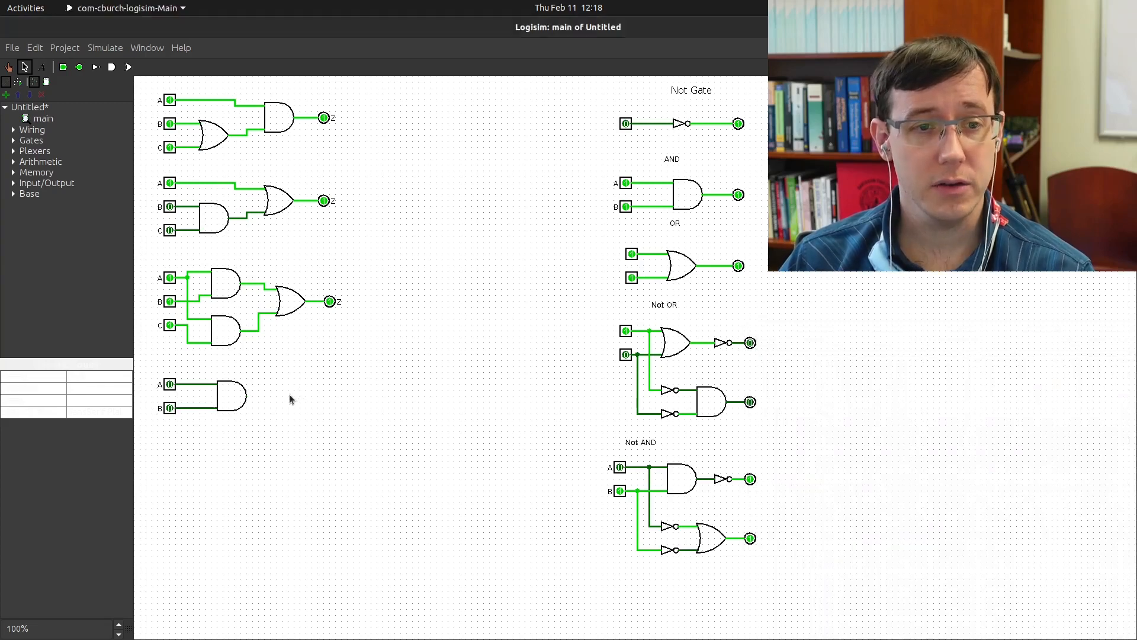
left_click(241, 396)
key("ctrl+d")
left_click_drag(239, 401, 296, 409)
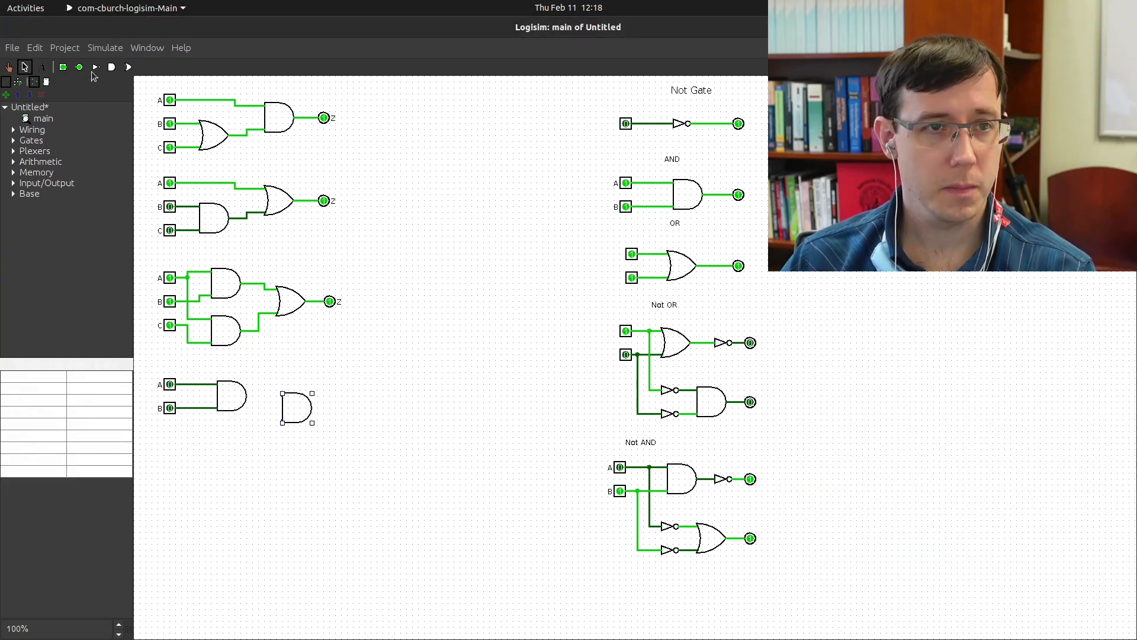
left_click(95, 67)
left_click(221, 450)
Step: Following the browser diagram, wire B into the NOT gate, and the first AND gate's and NOT gate's outputs into the second AND gate
key("super")
left_click(833, 511)
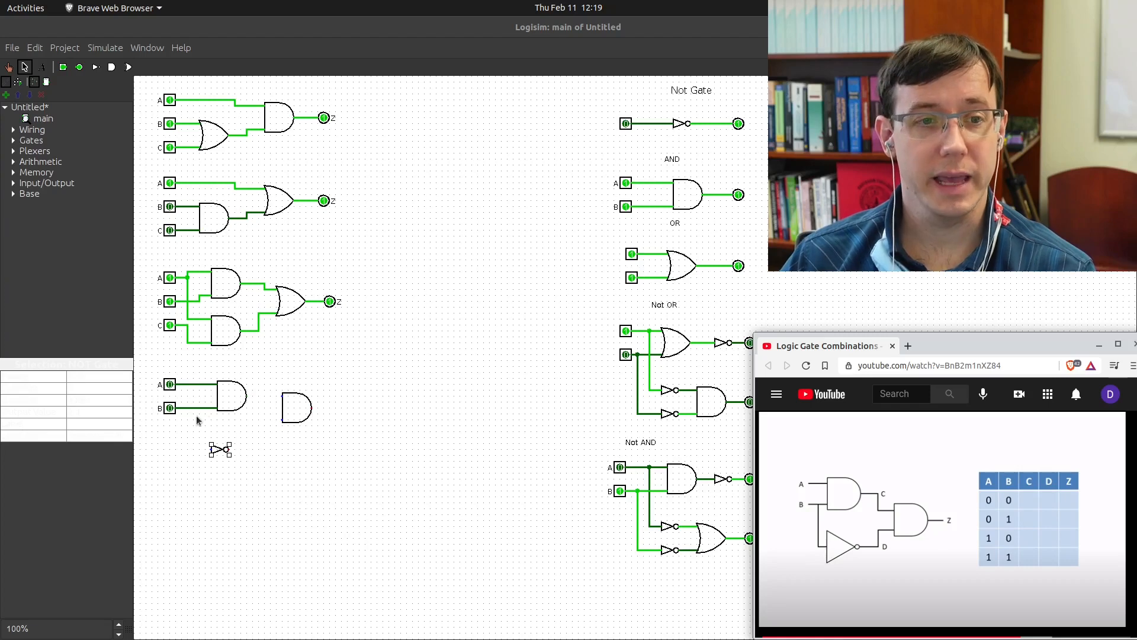
mouse_move(194, 408)
left_mouse_down()
mouse_move(201, 449)
mouse_move(256, 449)
mouse_move(263, 426)
mouse_move(283, 424)
mouse_move(258, 428)
mouse_move(283, 420)
mouse_move(283, 395)
left_mouse_up()
Step: Add an output pin to the second AND gate of the fourth circuit, spaced away from the gate by a short wire
key("ctrl+5")
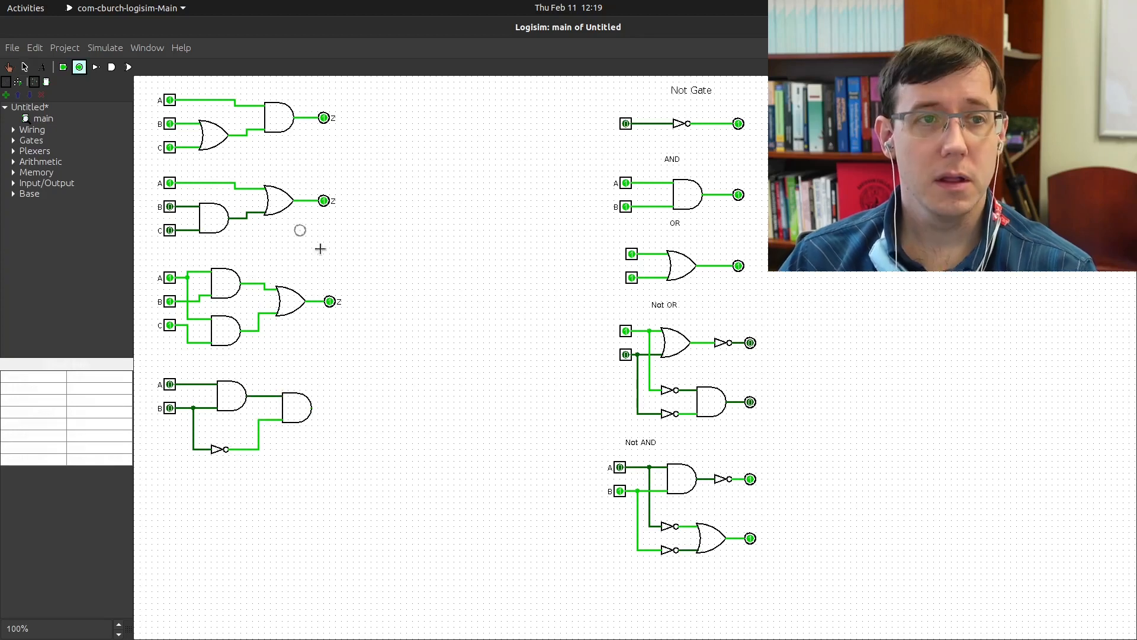
left_click(323, 418)
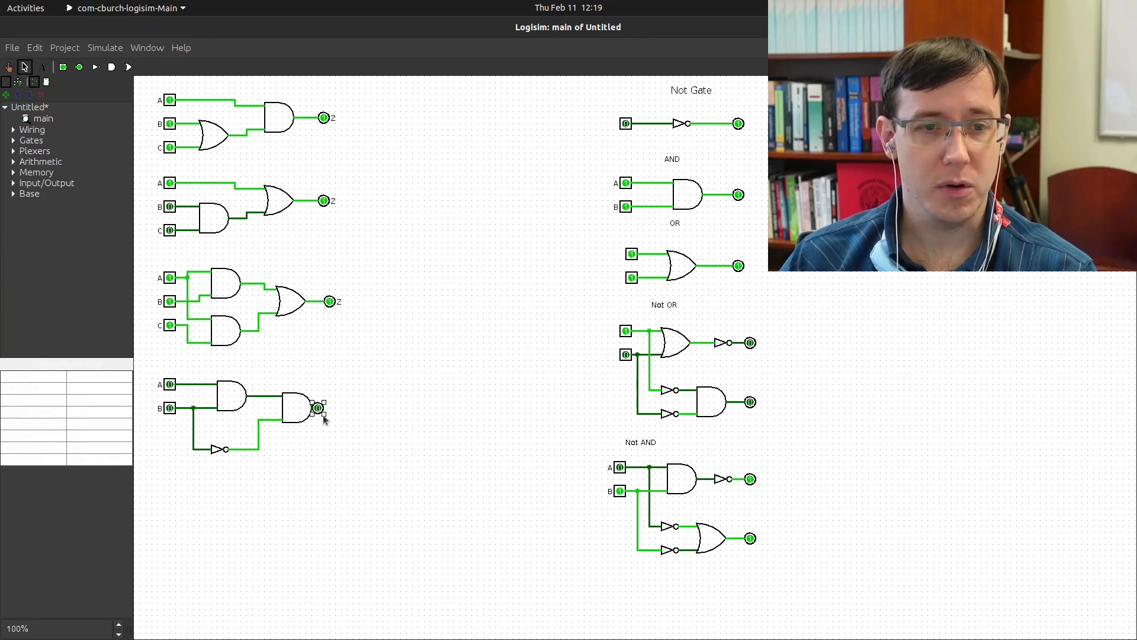
left_click_drag(318, 412, 334, 409)
Step: Test the fourth circuit by toggling its B input on and off
key("ctrl+1")
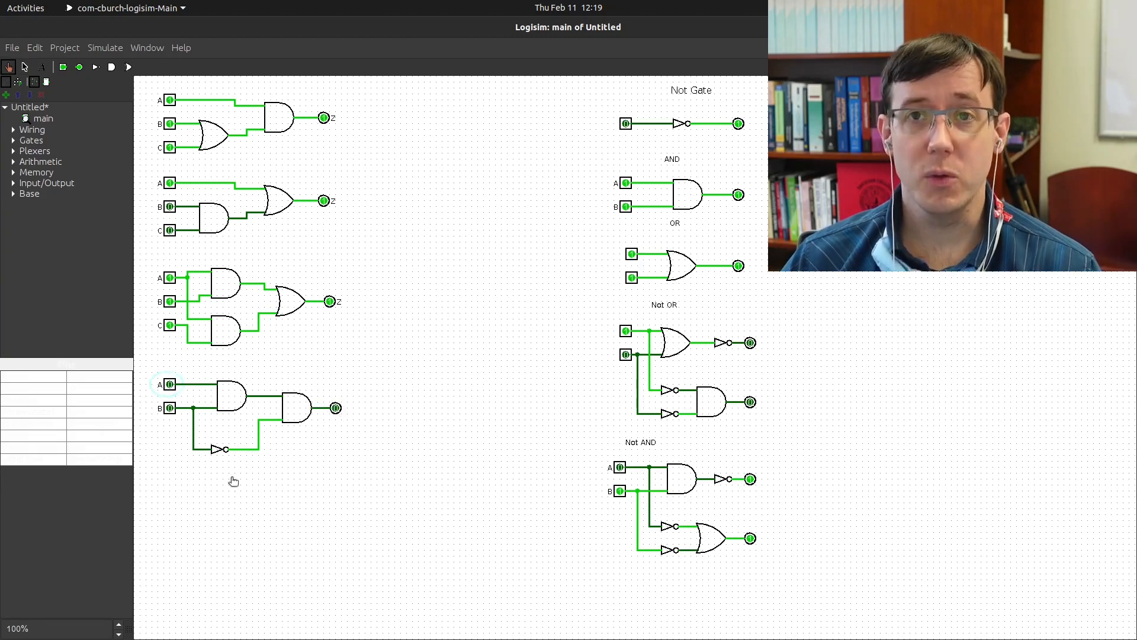
left_click(170, 409)
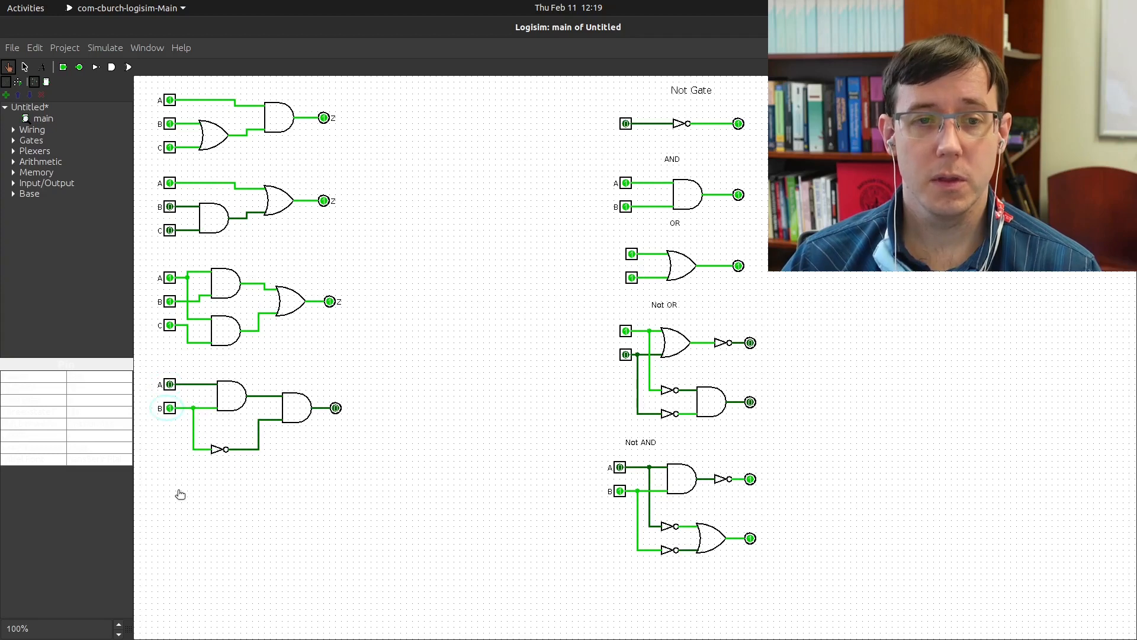
left_click(170, 410)
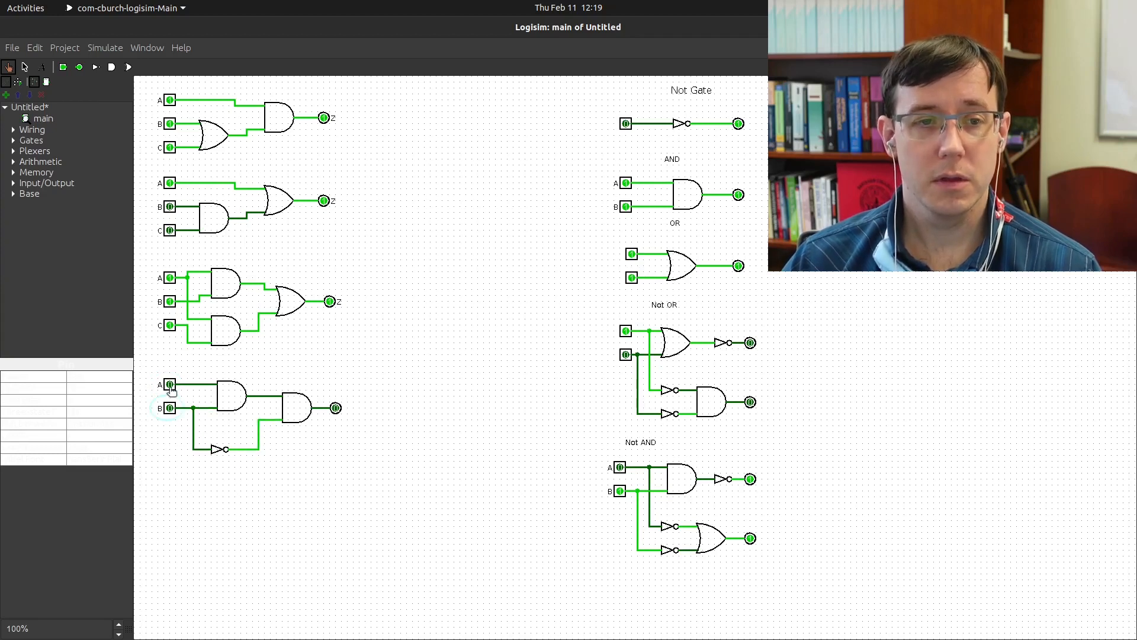
left_click(170, 408)
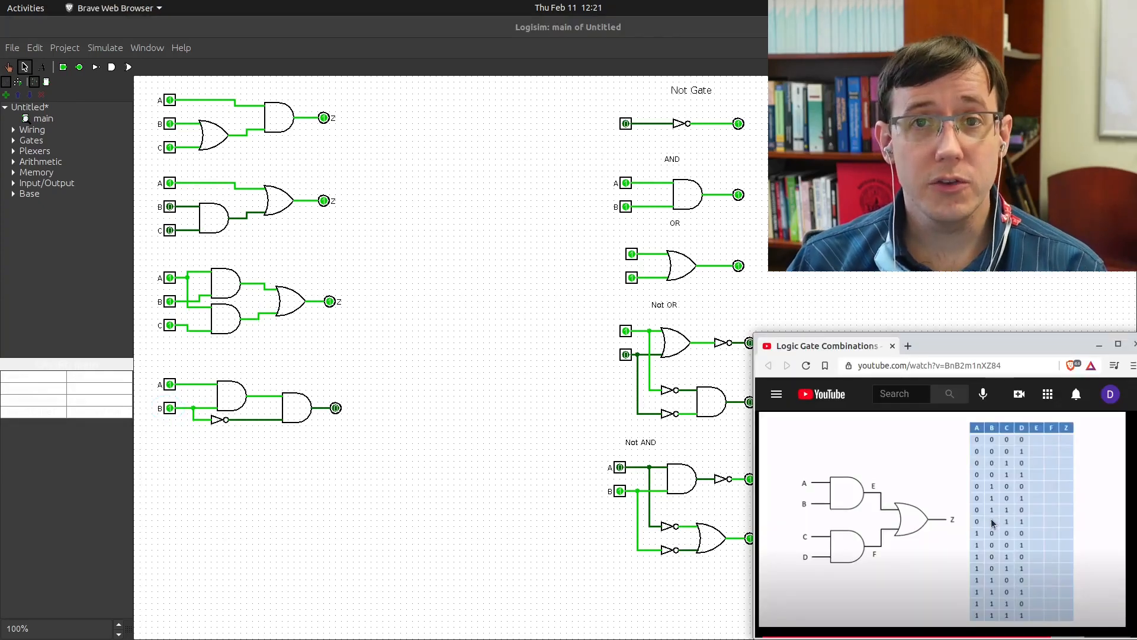
Step: Place a copy of the A, B and C inputs below the fourth circuit, and add a matching input labelled D beneath them
left_click_drag(145, 76, 172, 474)
left_click(141, 491)
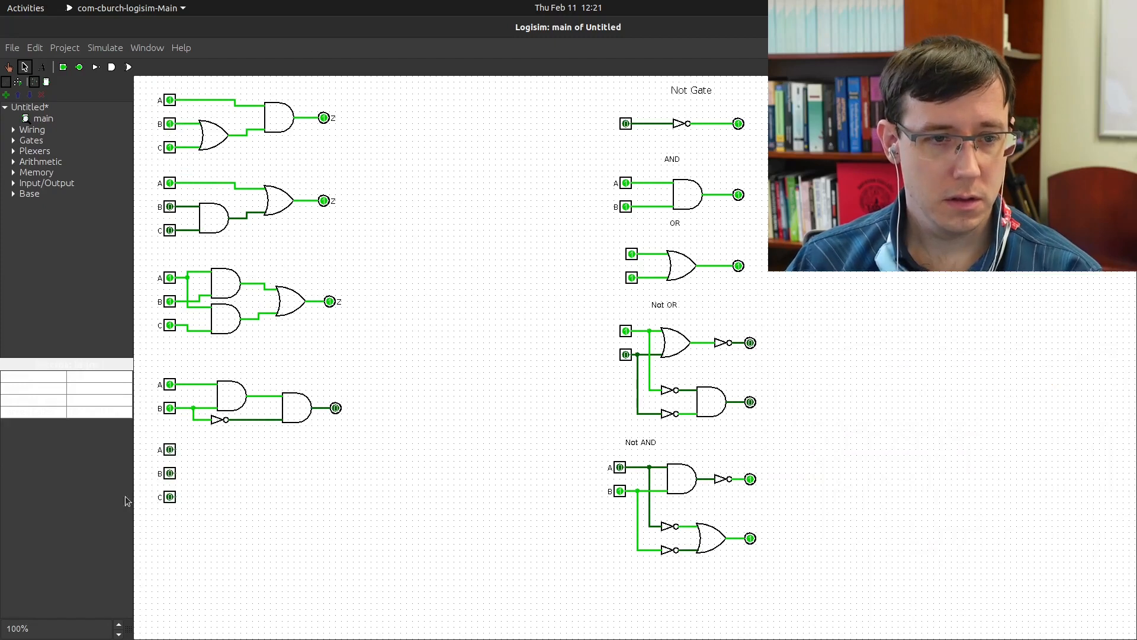
left_click(64, 67)
left_click(172, 521)
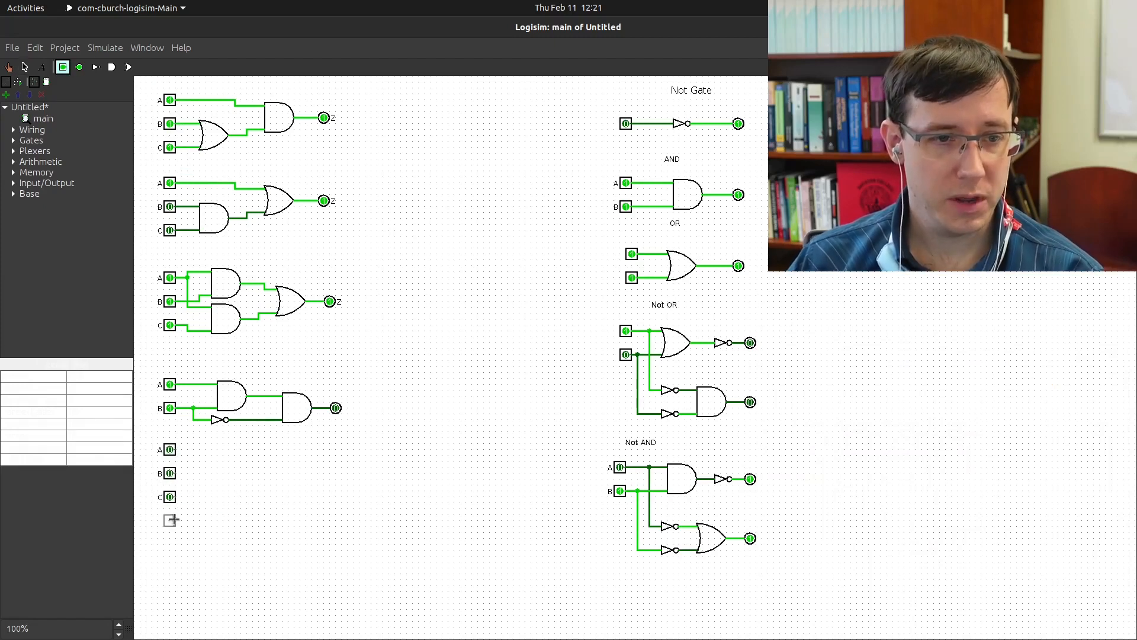
left_click(58, 431)
type("D")
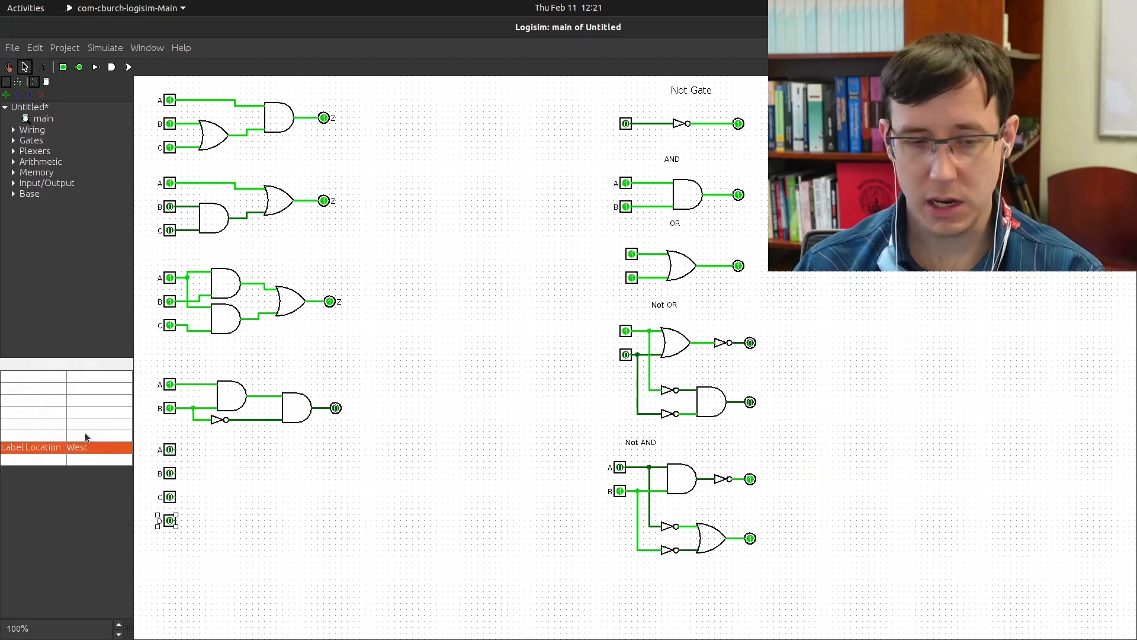
Step: Following the four-input diagram in the Brave browser, add copies of two stacked AND gates and an OR gate beyond the new inputs
key("alt+Tab")
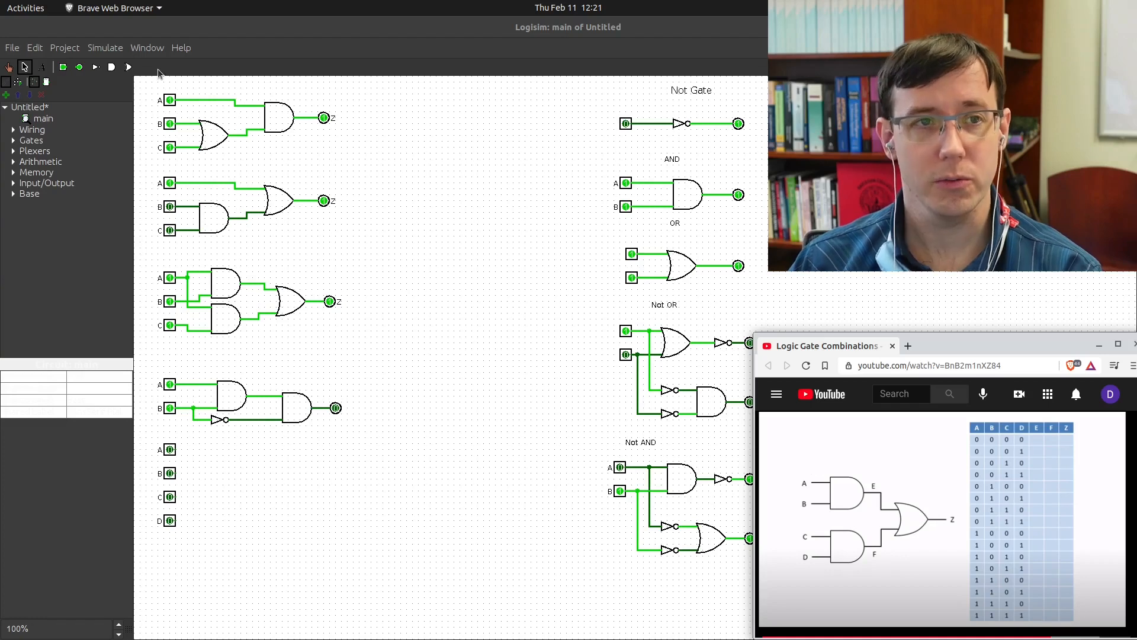
left_click(233, 284)
left_click(232, 325, "shift")
key("ctrl+d")
left_click_drag(232, 325, 221, 499)
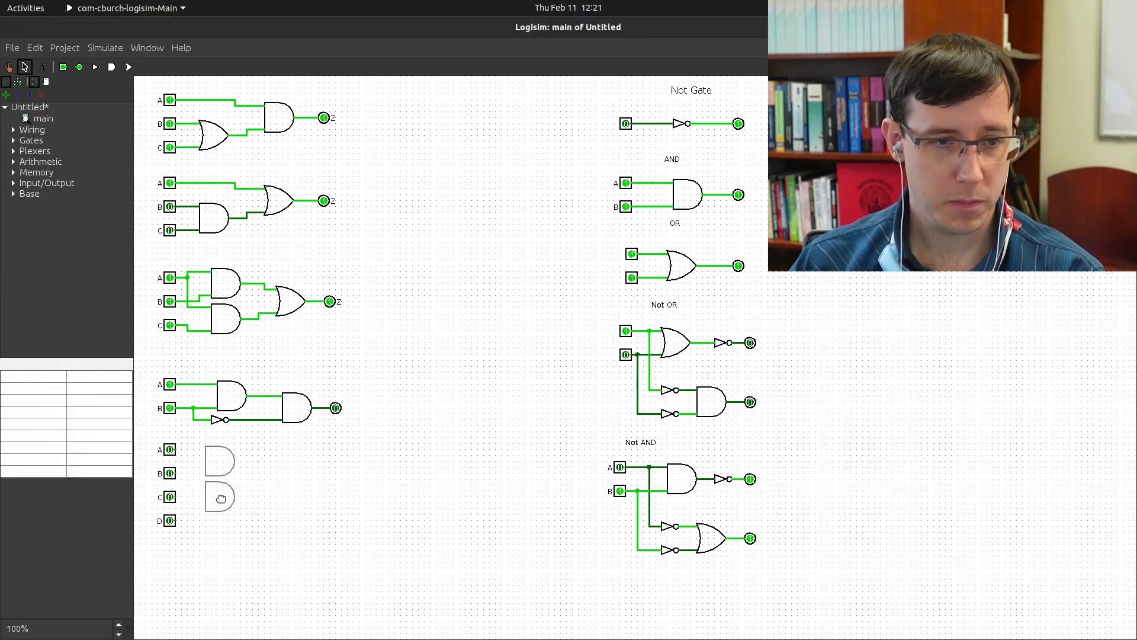
left_click(291, 302)
key("ctrl+d")
left_click_drag(299, 307, 302, 489)
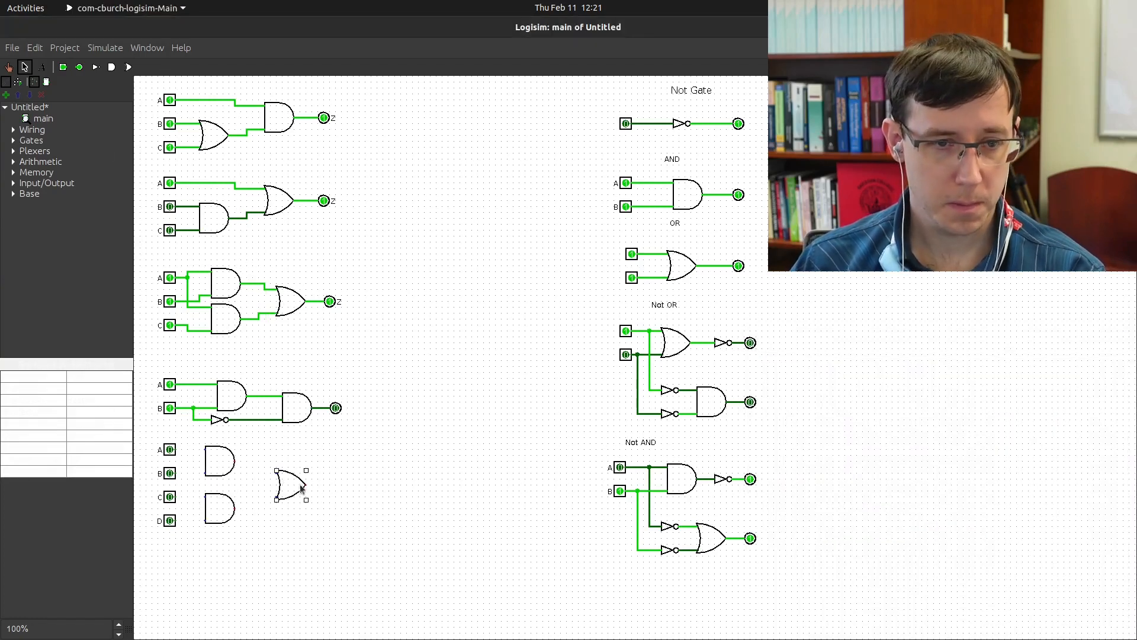
Step: Wire A and B into the upper AND gate, C and D into the lower, and both into the OR gate, and add an output pin
mouse_move(176, 449)
left_mouse_down()
mouse_move(205, 449)
mouse_move(205, 520)
left_mouse_up()
left_click_drag(234, 508, 276, 496)
left_click_drag(234, 461, 276, 472)
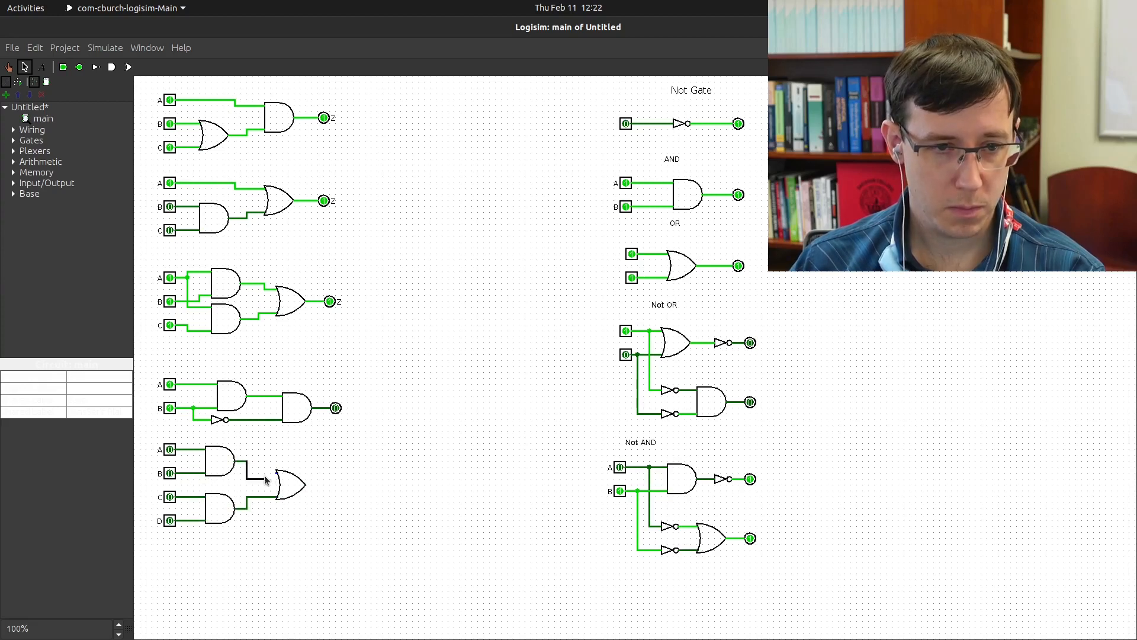
left_click(334, 409)
key("ctrl+d")
left_click_drag(340, 414, 324, 485)
Step: Test the fifth circuit by turning on A and B, toggling C and D individually, and switching A and B off
key("ctrl+1")
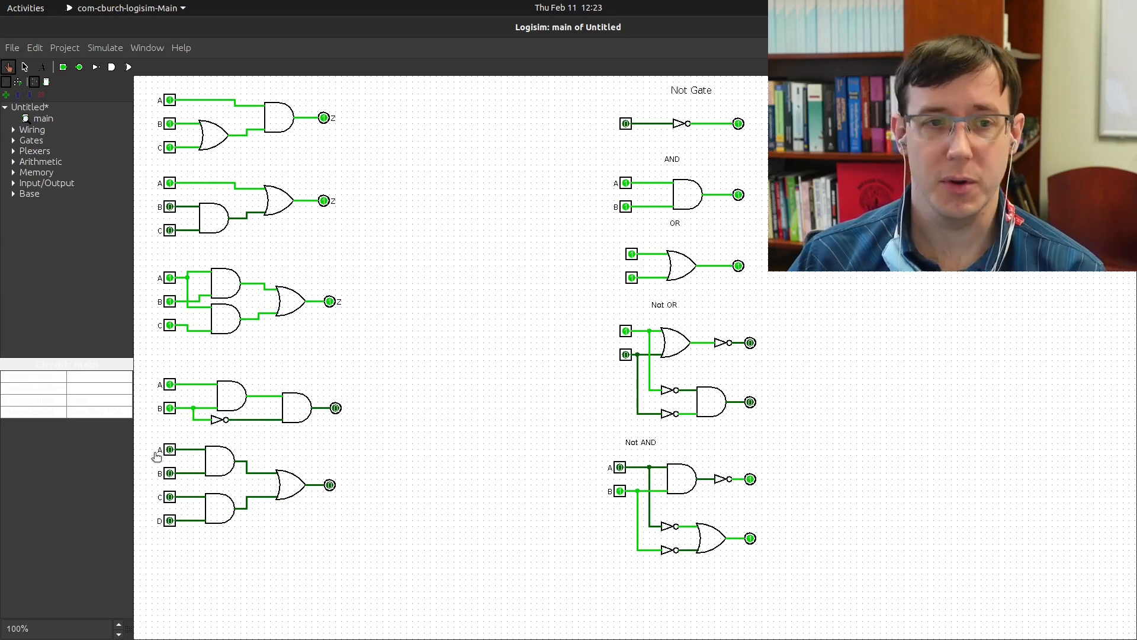
left_click(170, 496)
left_click(170, 449)
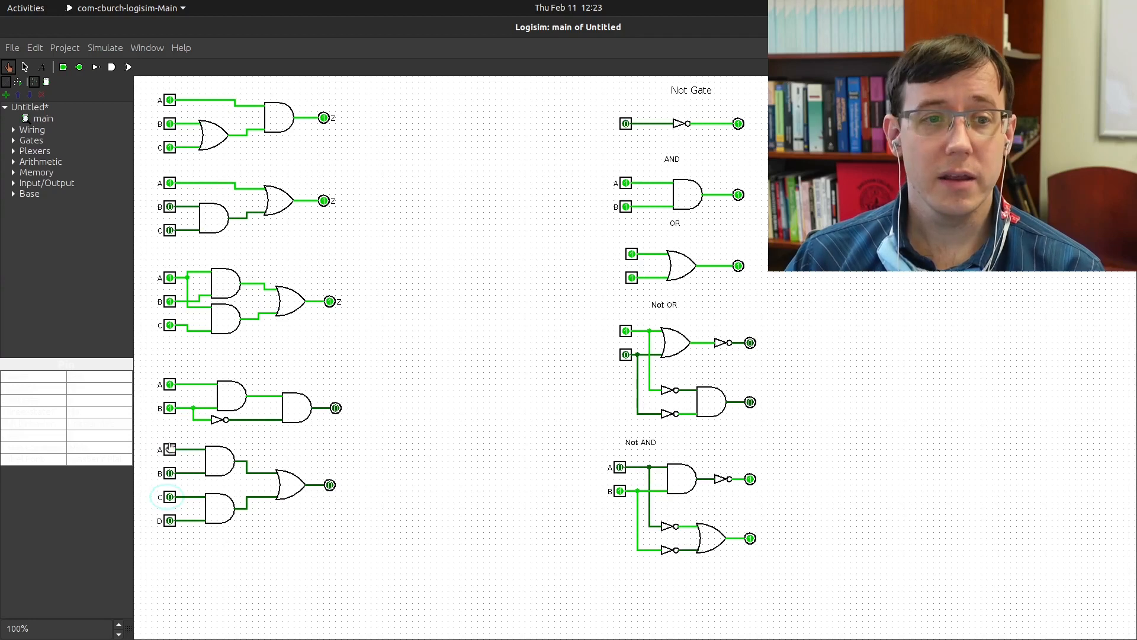
left_click(170, 473)
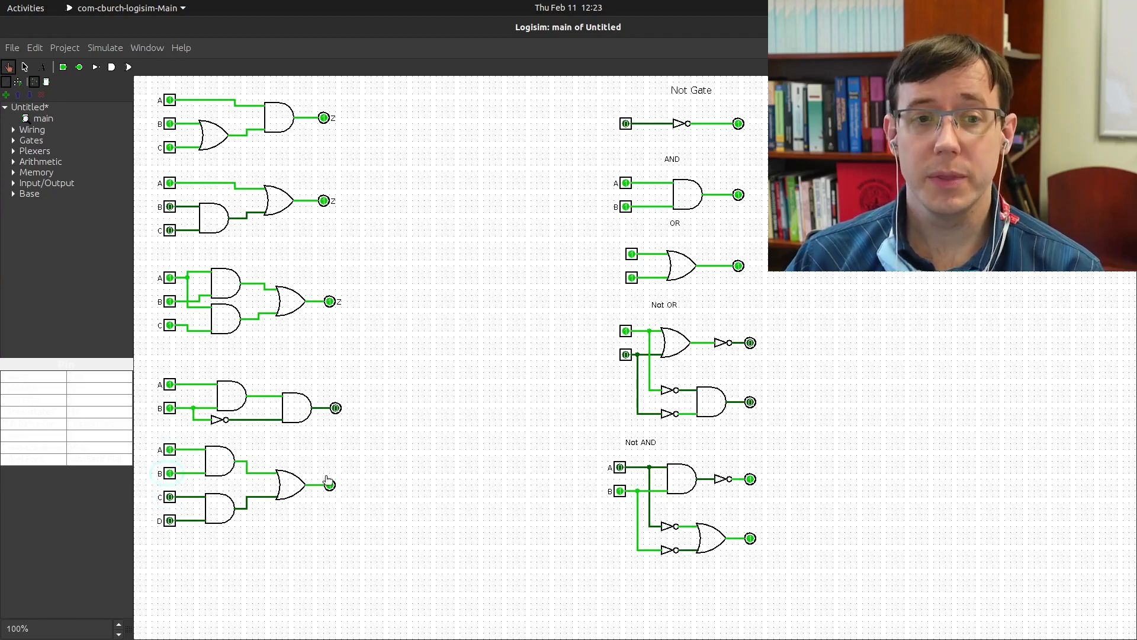
left_click(170, 498)
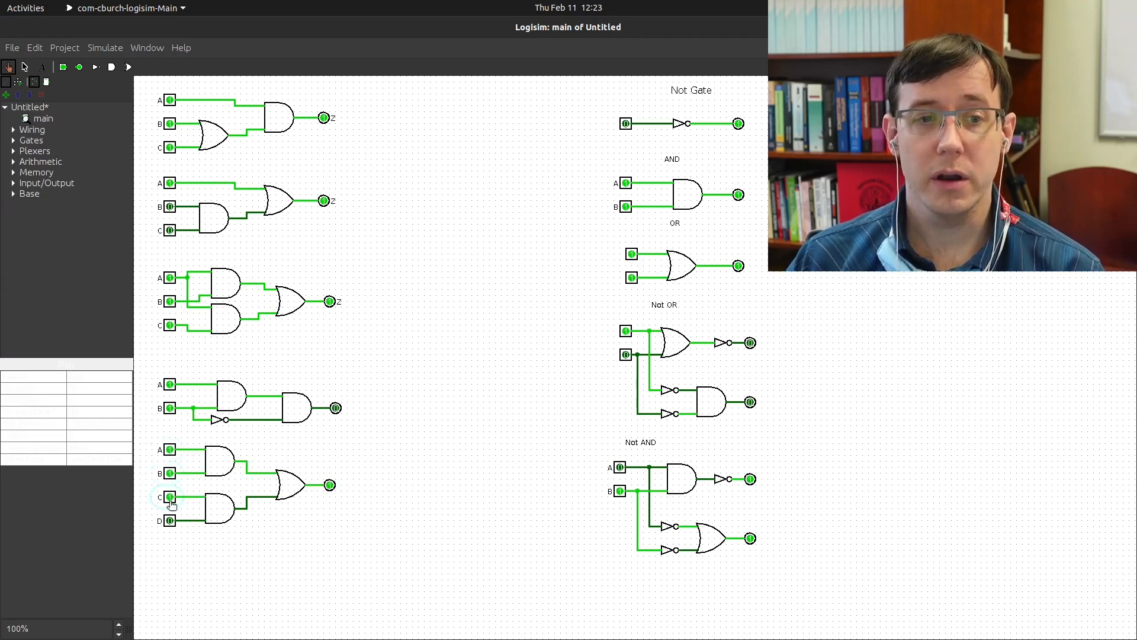
left_click(170, 497)
left_click(171, 522)
left_click(171, 522)
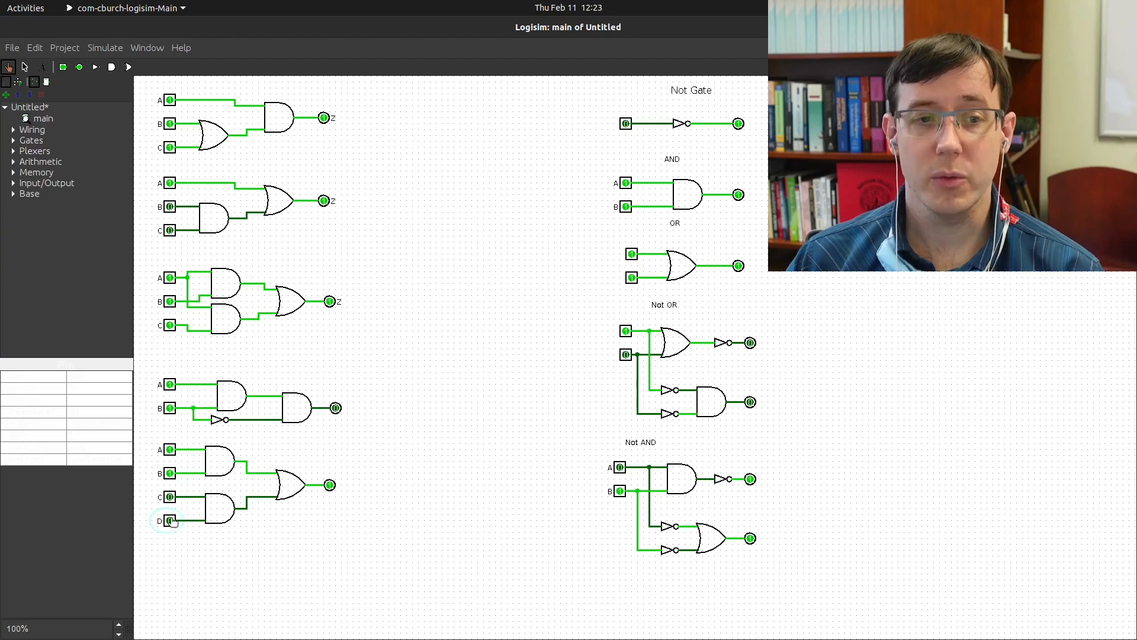
left_click(170, 473)
left_click(170, 449)
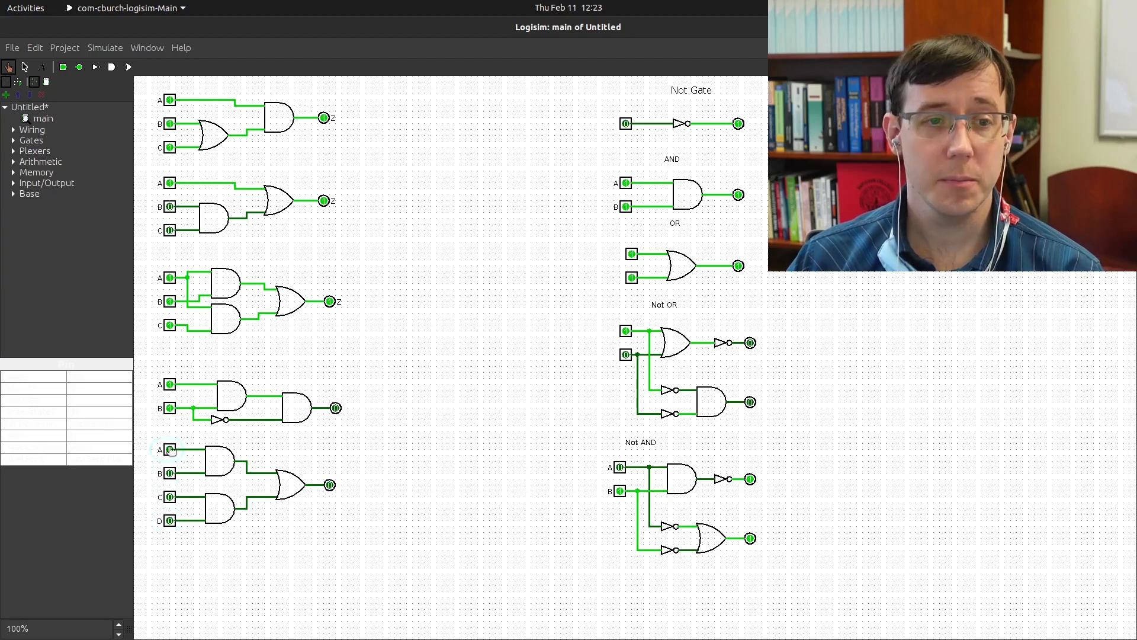
Step: Test the fifth circuit with C and D turned on while toggling the A and B inputs
left_click(171, 521)
left_click(170, 498)
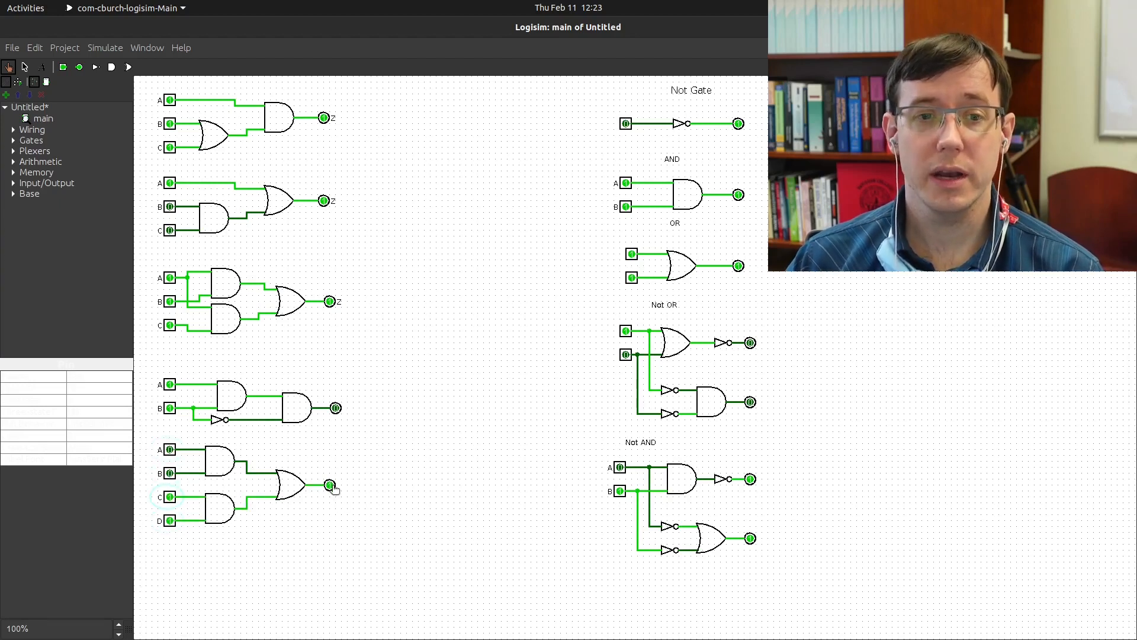
left_click(170, 473)
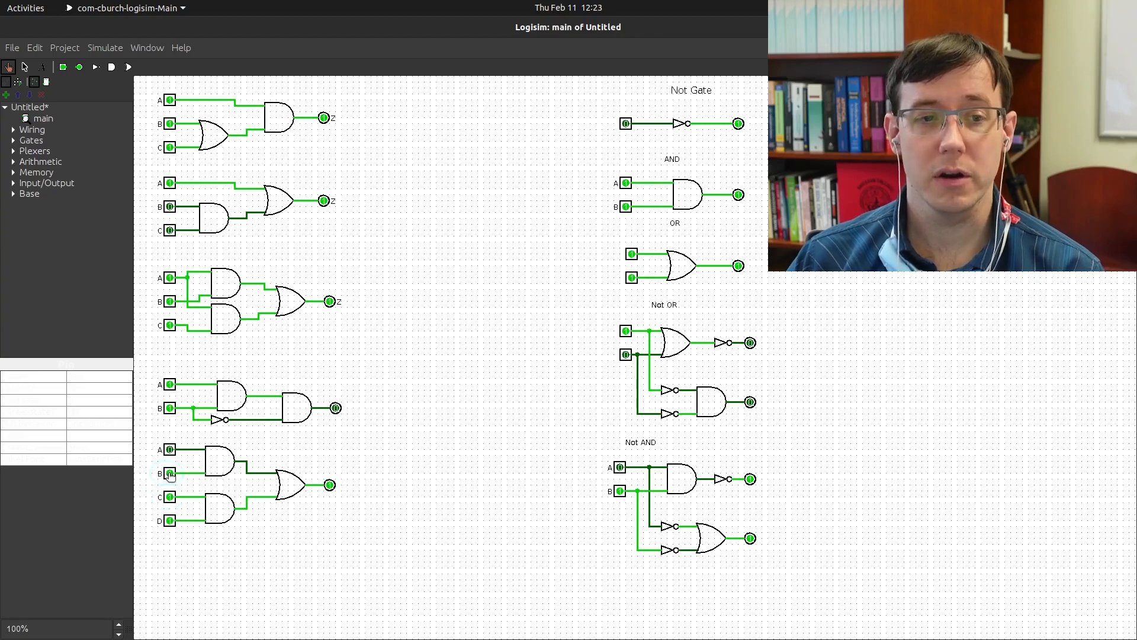
left_click(170, 450)
left_click(171, 453)
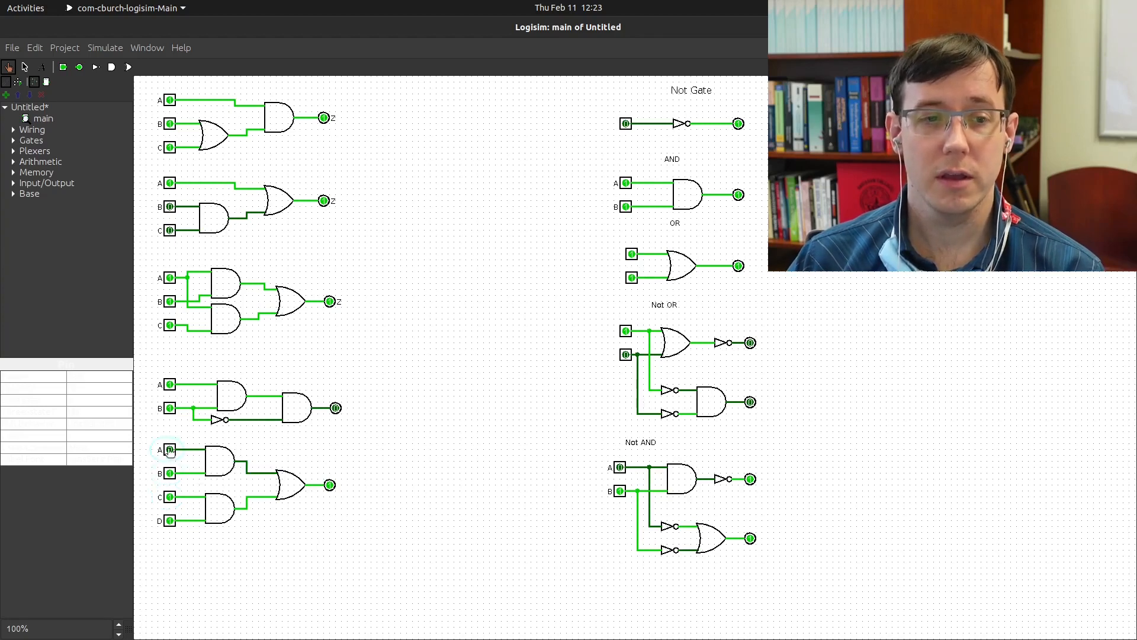
left_click(170, 451)
left_click(170, 475)
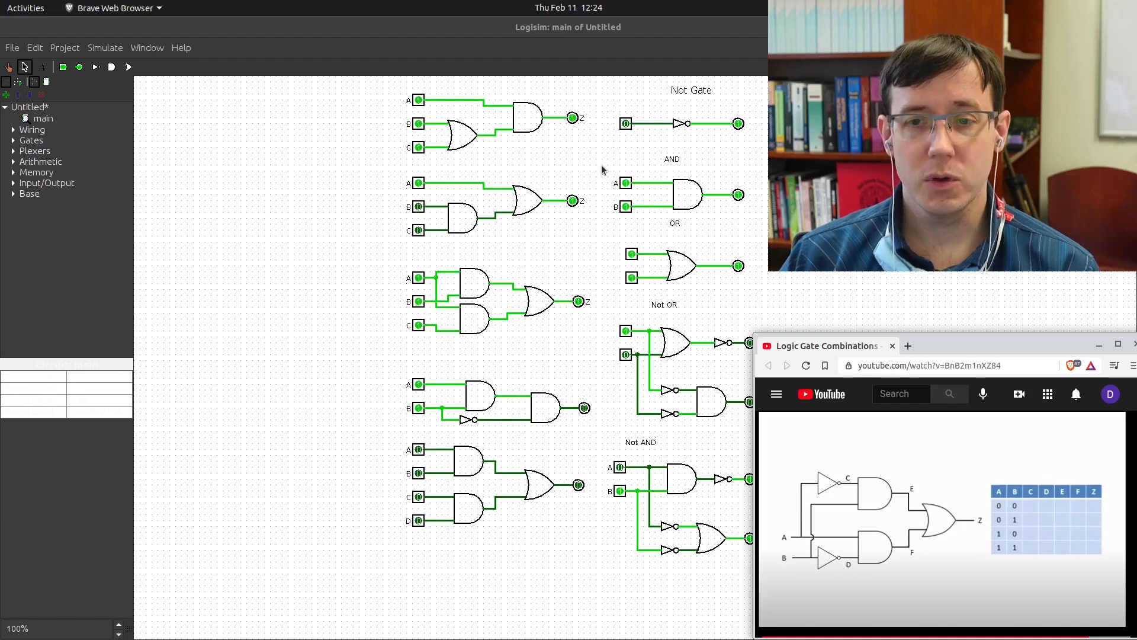
Step: Start a new circuit to the left of the first one with copied A and B inputs and two NOT gates, following the browser diagram
left_click_drag(602, 165, 158, 124)
key("ctrl+c")
key("ctrl+v")
key("alt+Tab")
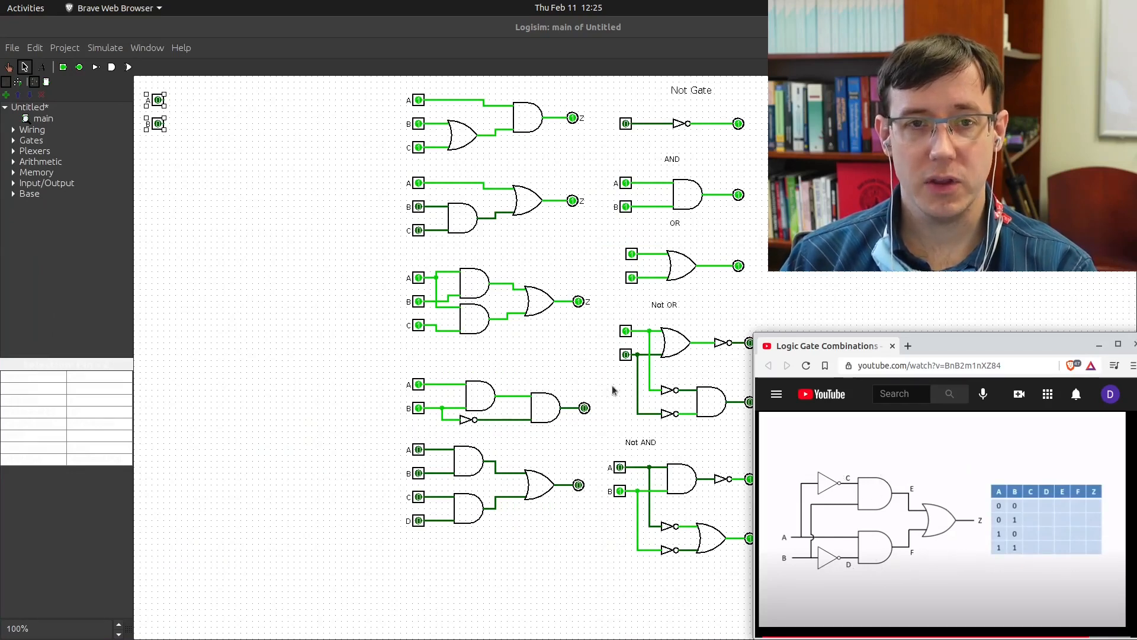
left_click(96, 67)
left_click(202, 89)
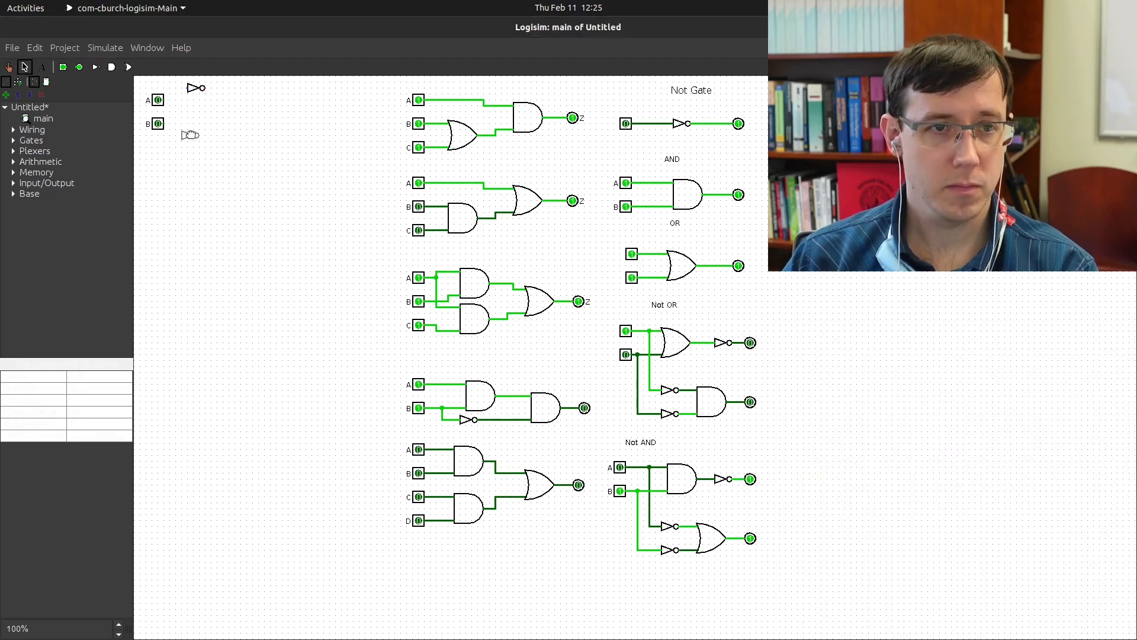
left_click_drag(191, 135, 196, 136)
Step: Add copies of two stacked AND gates beyond the NOT gates, and an OR gate beyond the AND gates
left_click(522, 125)
key("ctrl+d")
left_click_drag(528, 125, 252, 130)
key("ctrl+d")
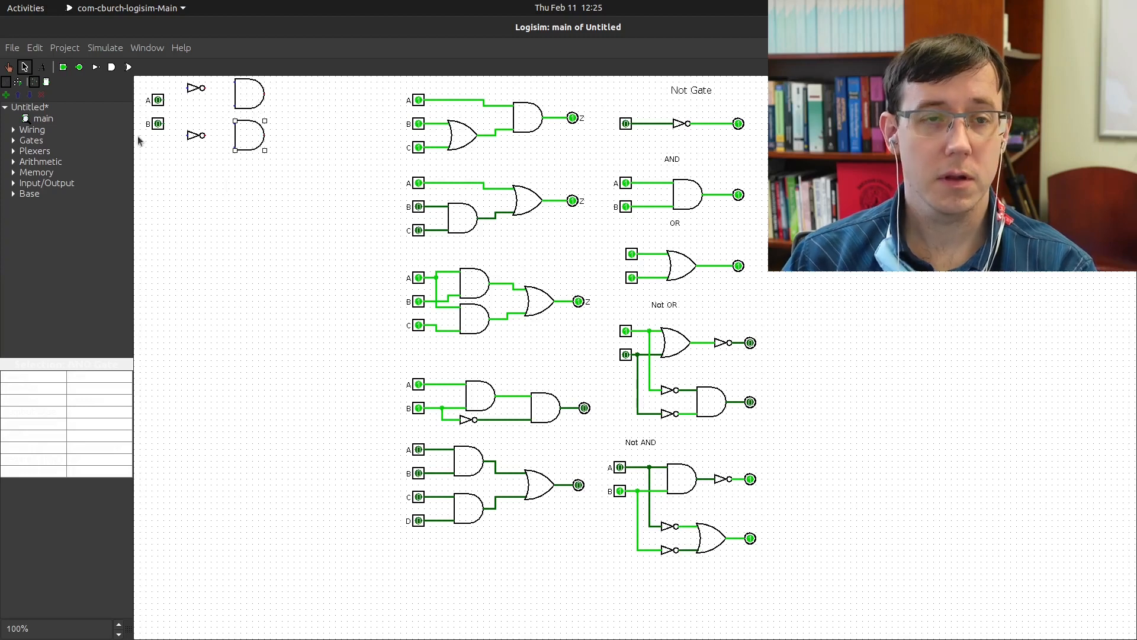
left_click(521, 198)
key("ctrl+d")
left_click_drag(527, 202, 302, 112)
Step: Following the browser diagram, wire A and B through their NOT gates into the upper and lower AND gates, and directly into the opposite AND gates
key("alt+Tab")
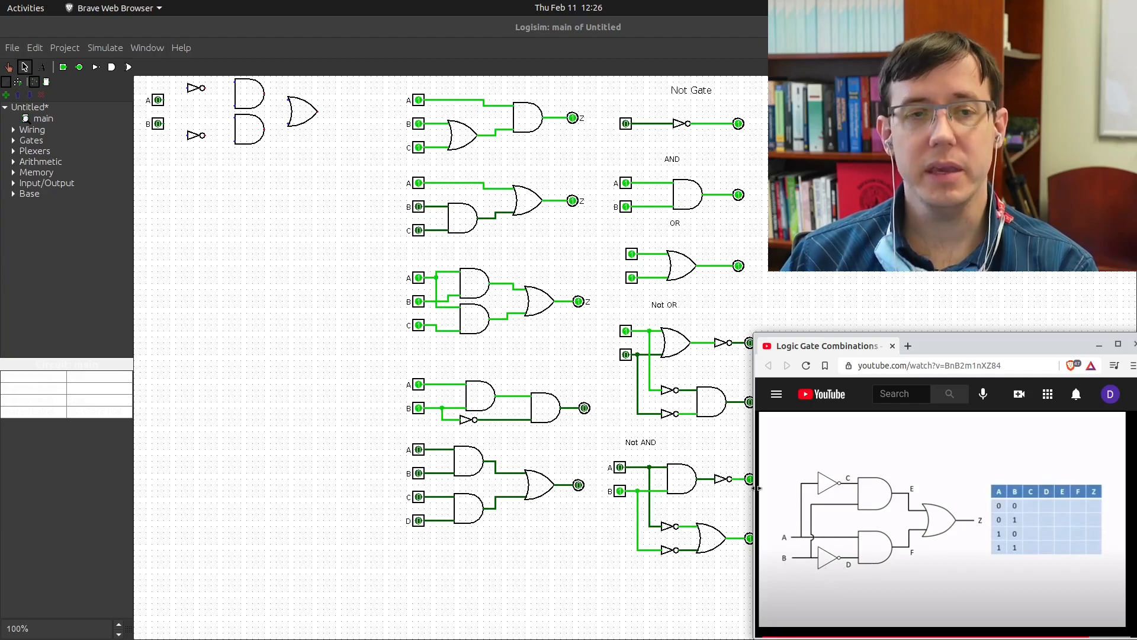
key("alt+Tab")
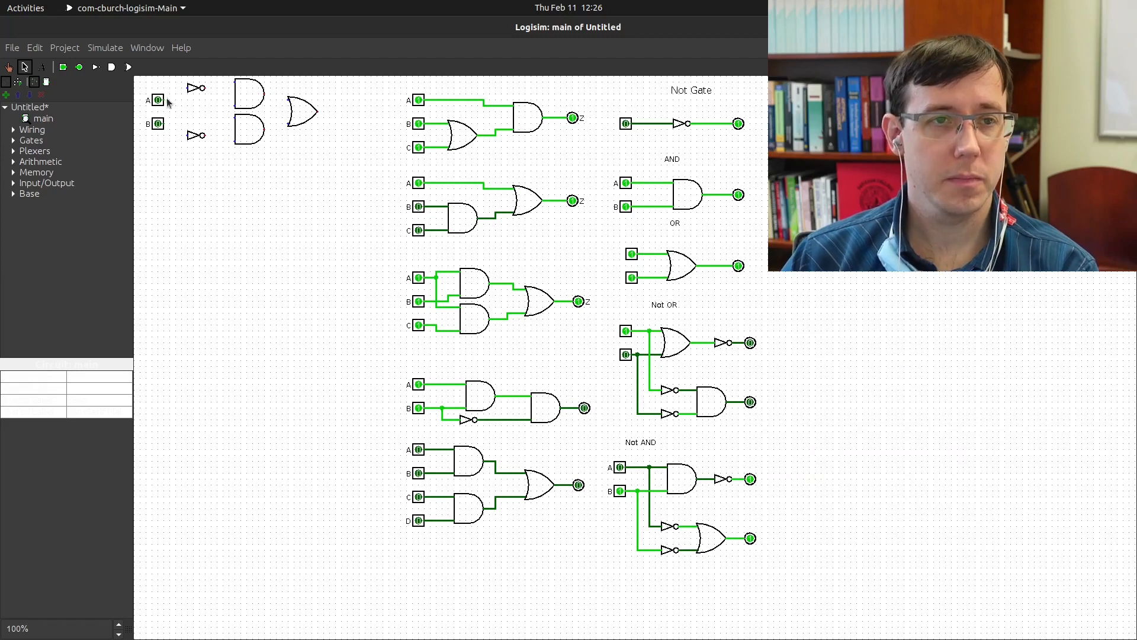
left_click_drag(165, 99, 235, 82)
mouse_move(164, 123)
left_mouse_down()
mouse_move(177, 136)
mouse_move(235, 141)
left_mouse_up()
key("alt+Tab")
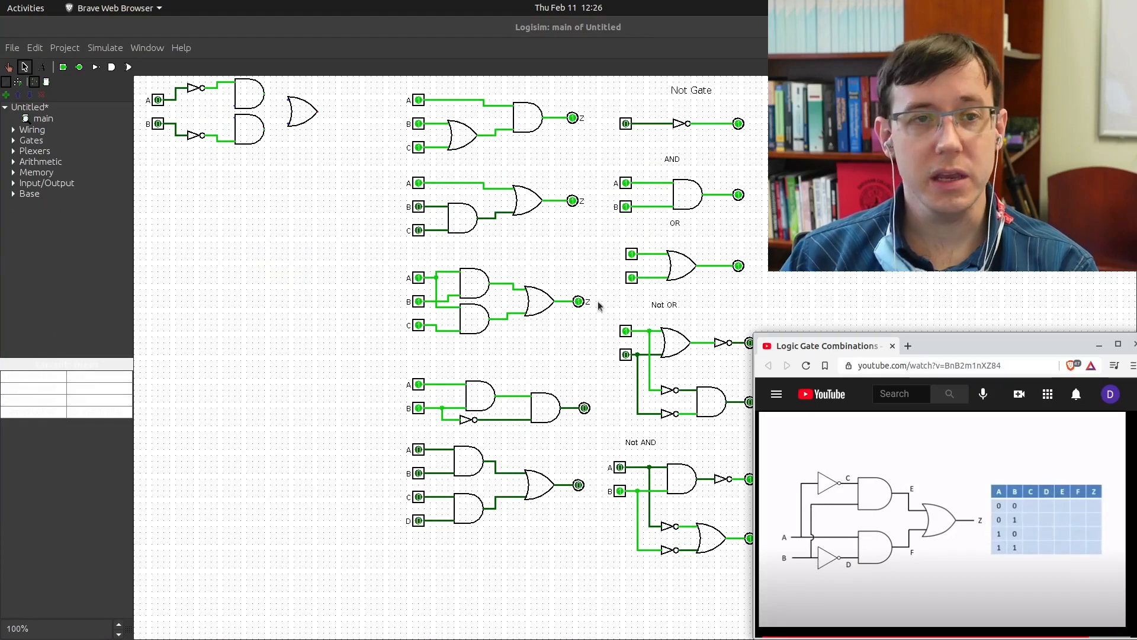
left_click_drag(175, 100, 235, 107)
Step: Wire both AND gates into the OR gate of the new circuit and attach a copy of the labelled Z output
key("alt+Tab")
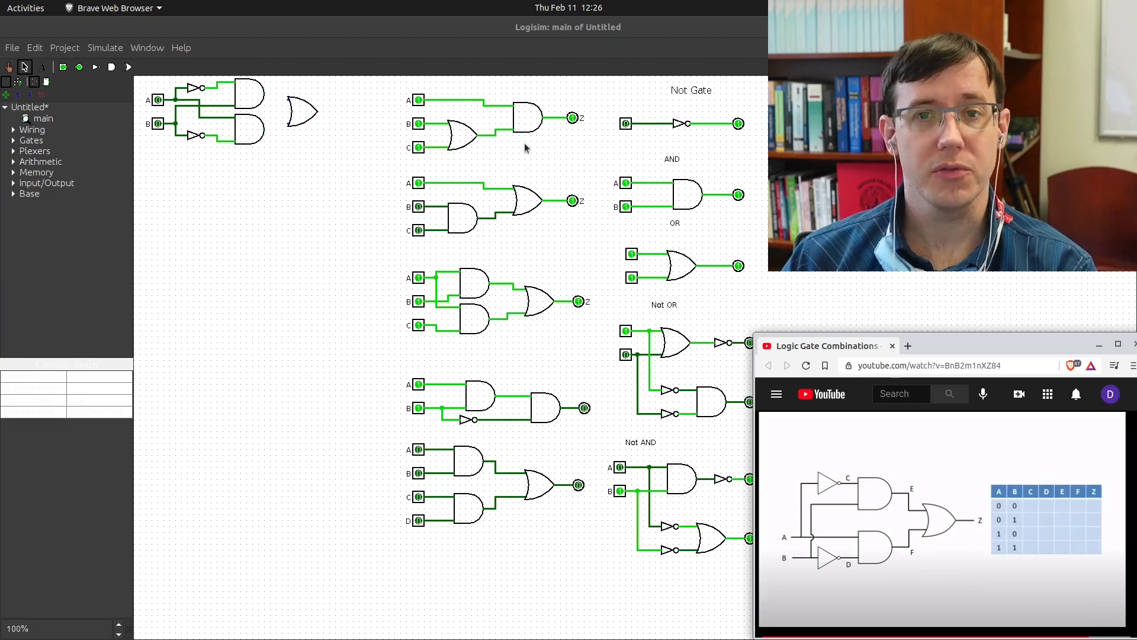
left_click(572, 120)
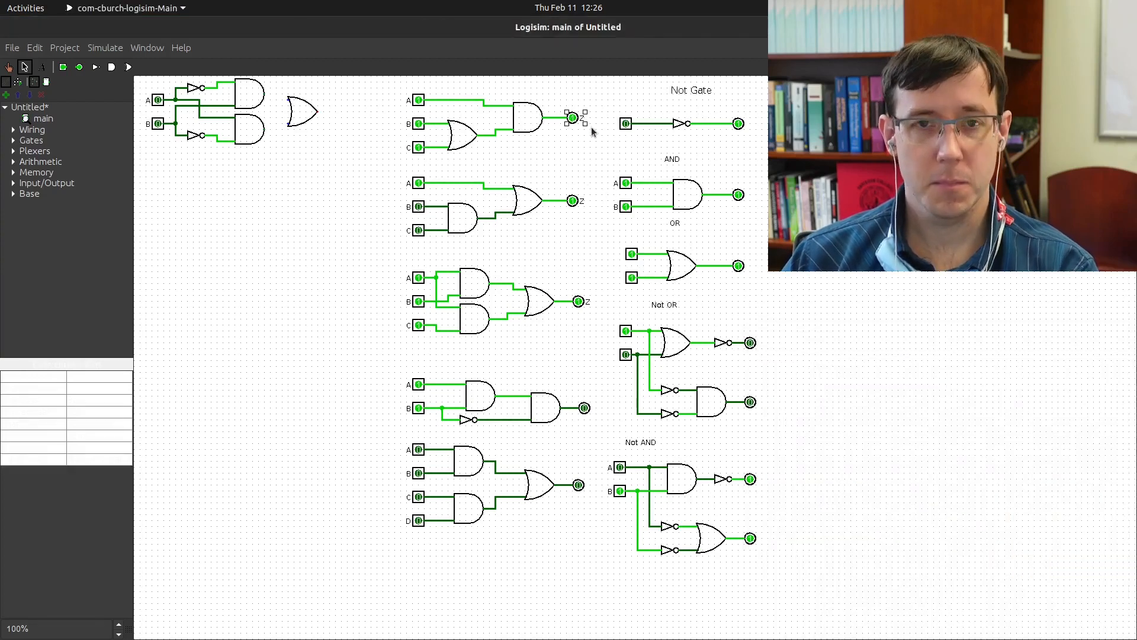
key("ctrl+d")
mouse_move(579, 120)
left_mouse_down()
mouse_move(318, 112)
mouse_move(283, 125)
mouse_move(274, 98)
mouse_move(284, 102)
left_mouse_up()
Step: Test the new two-NOT, two-AND and OR circuit with different combinations of A and B, ending with both inputs on
key("ctrl+1")
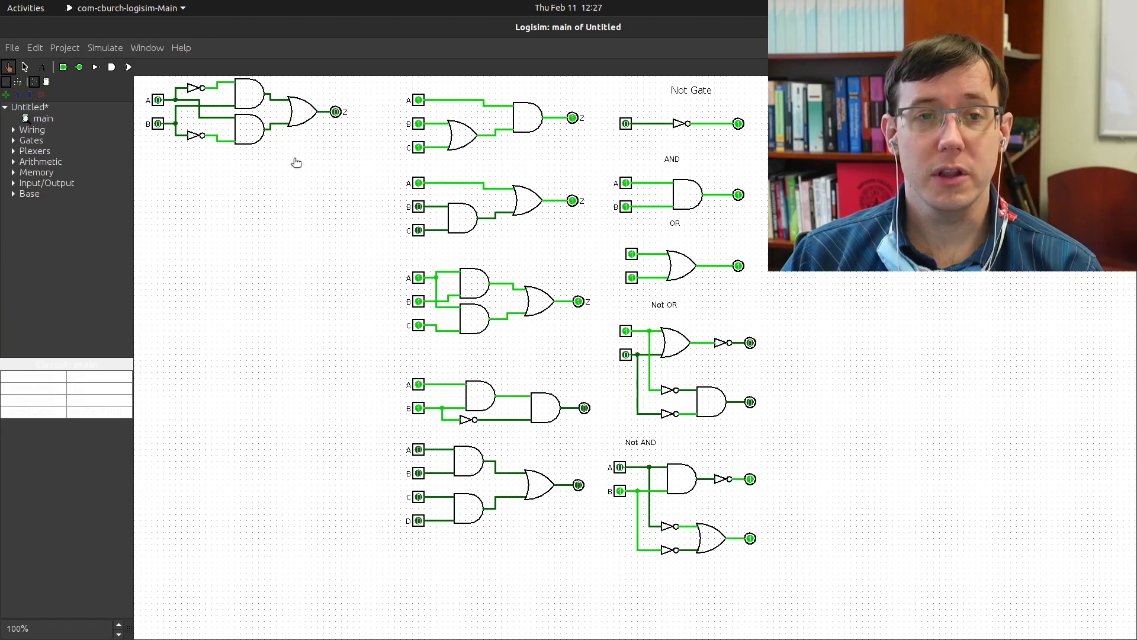
left_click(156, 126)
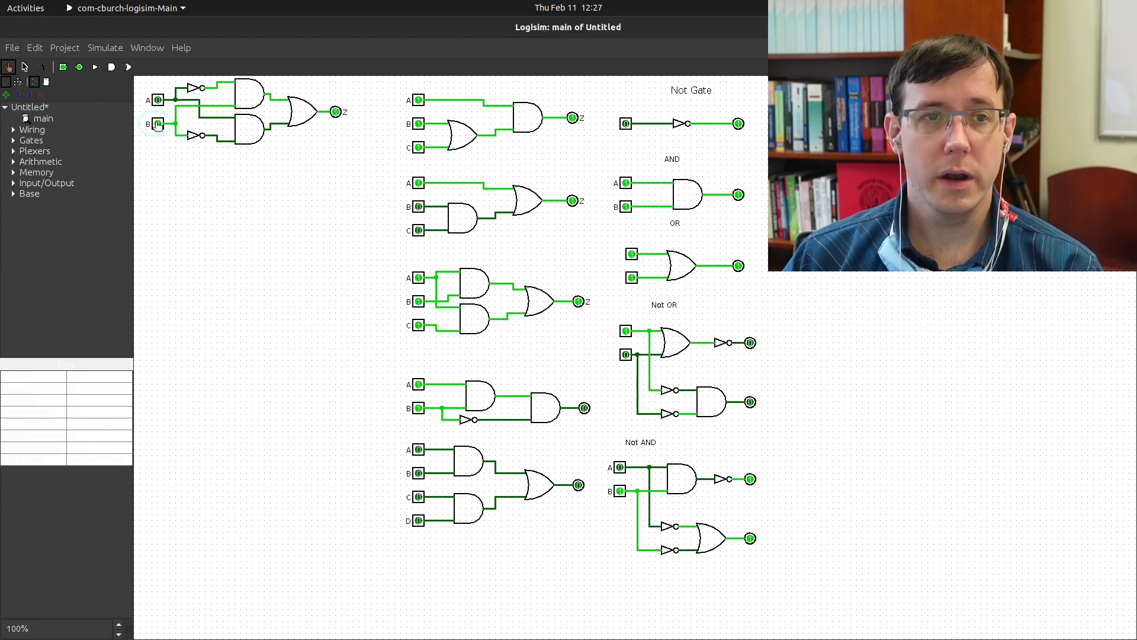
left_click(157, 124)
left_click(157, 101)
left_click(157, 124)
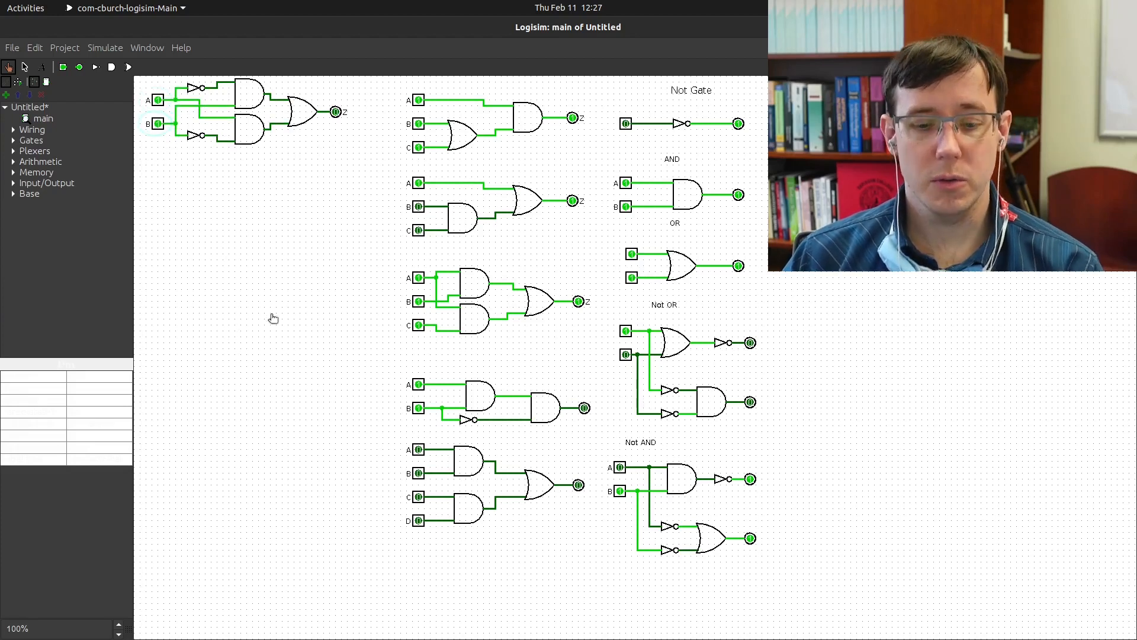
Step: Consult the XOR diagram in the browser, then place an XOR gate with 2 inputs below the two-NOT, two-AND and OR circuit in Logisim
key("alt+Tab")
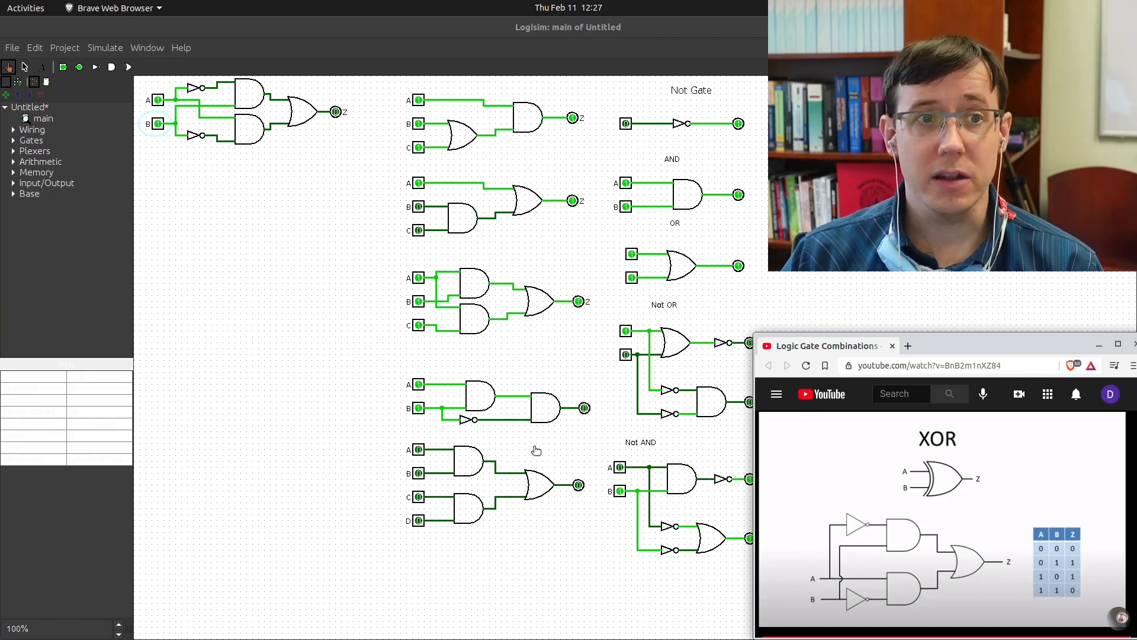
left_click(14, 141)
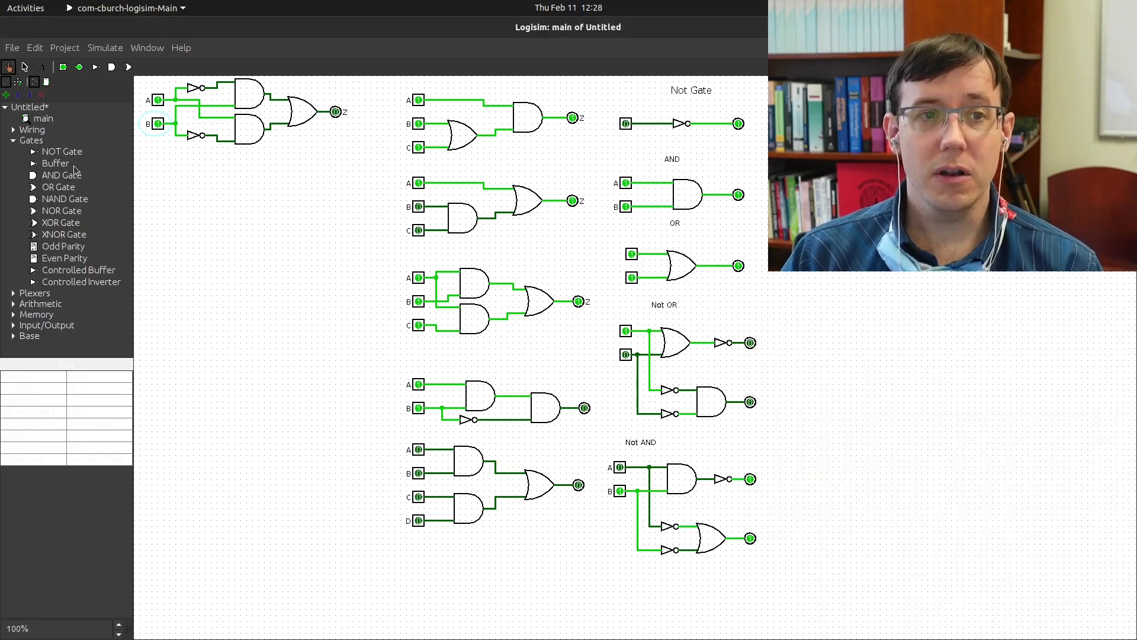
left_click(61, 222)
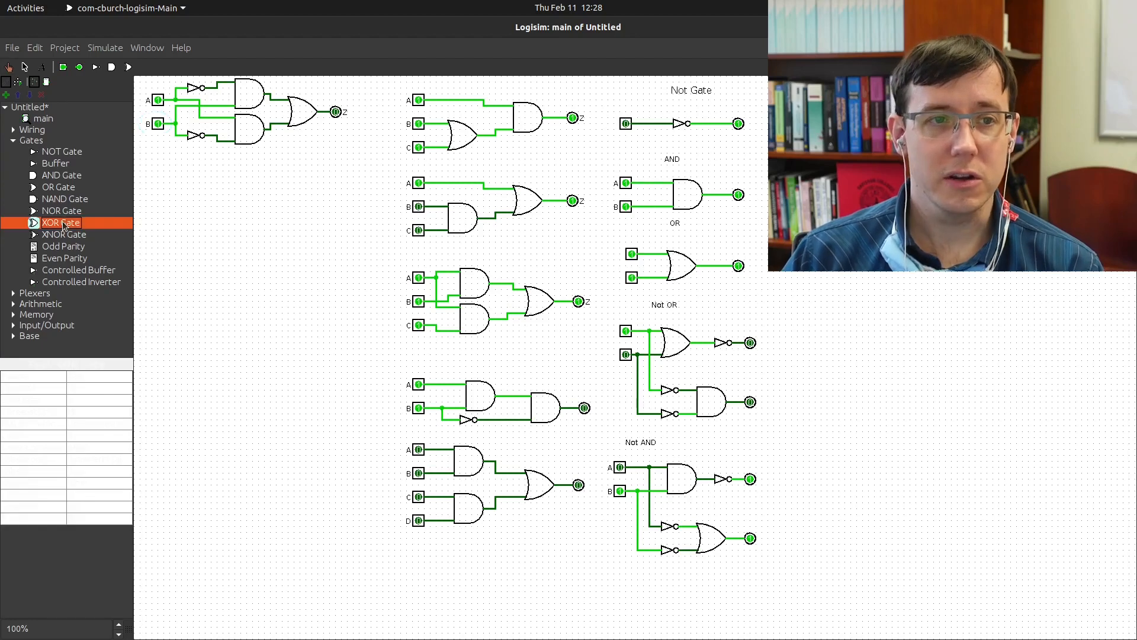
left_click(247, 189)
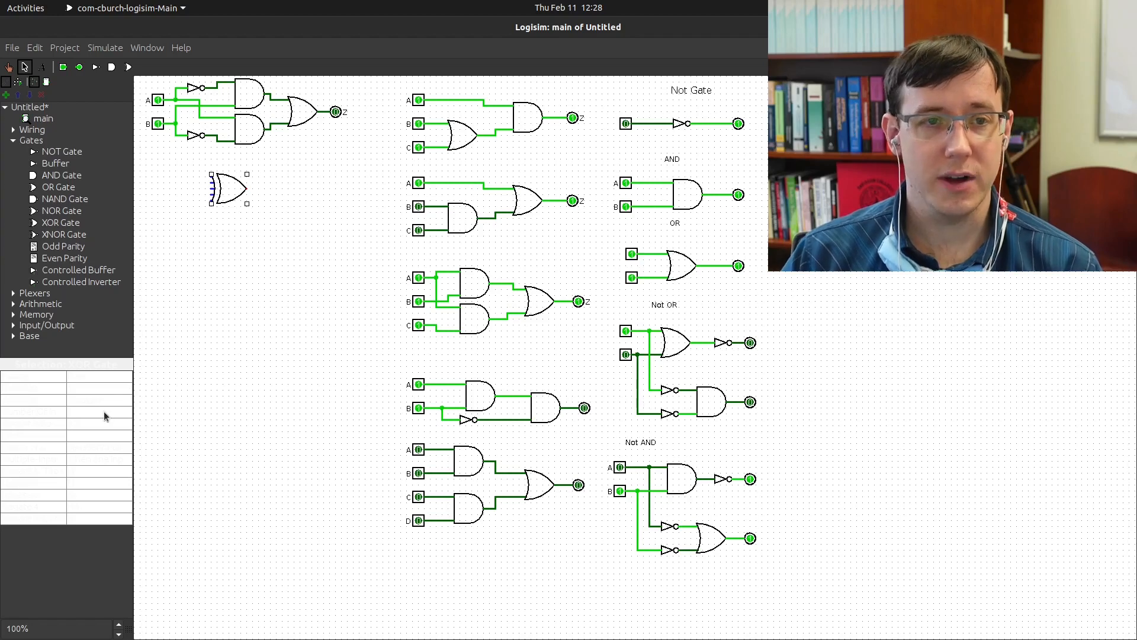
left_click(104, 412)
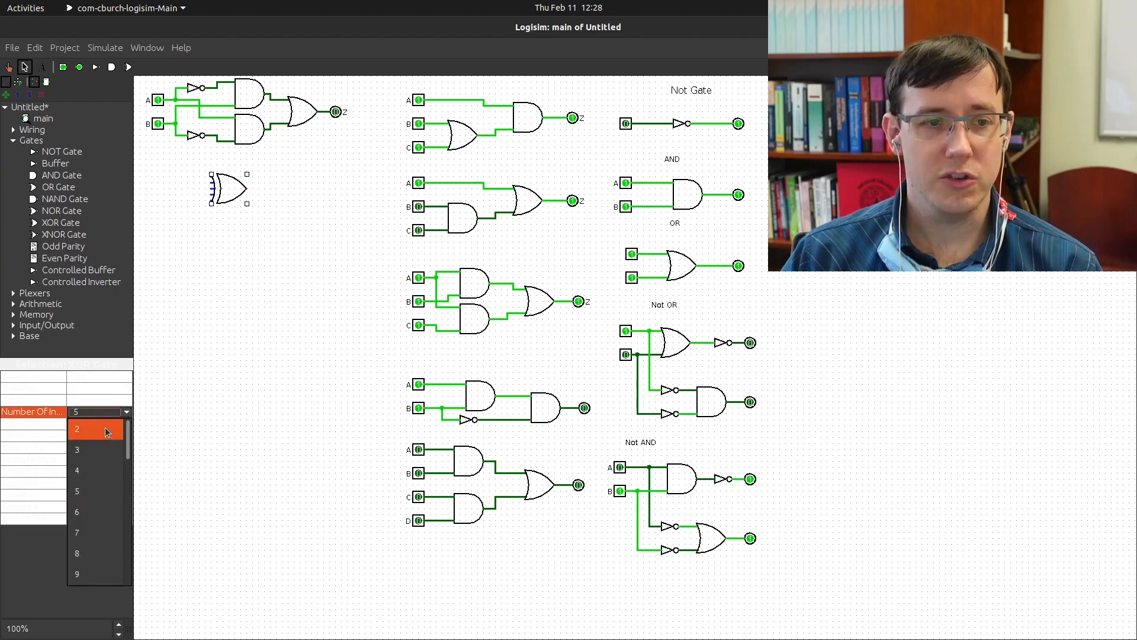
left_click(108, 430)
left_click(221, 324)
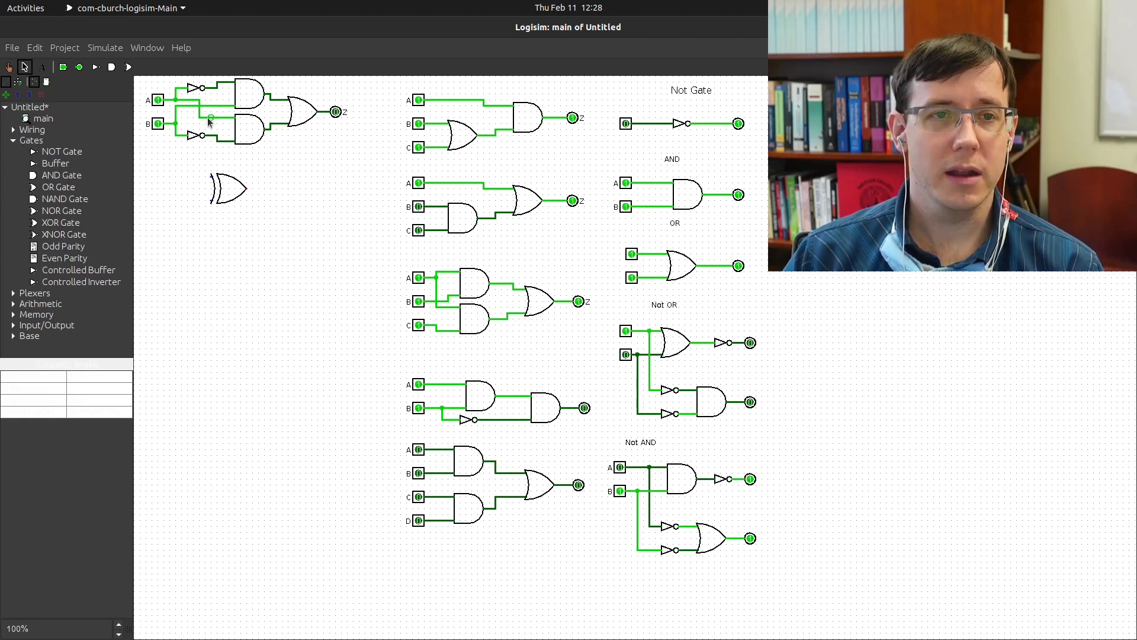
Step: Wire A to the upper and B to the lower input of the XOR gate, and connect an output pin to its output
left_click_drag(187, 102, 211, 177)
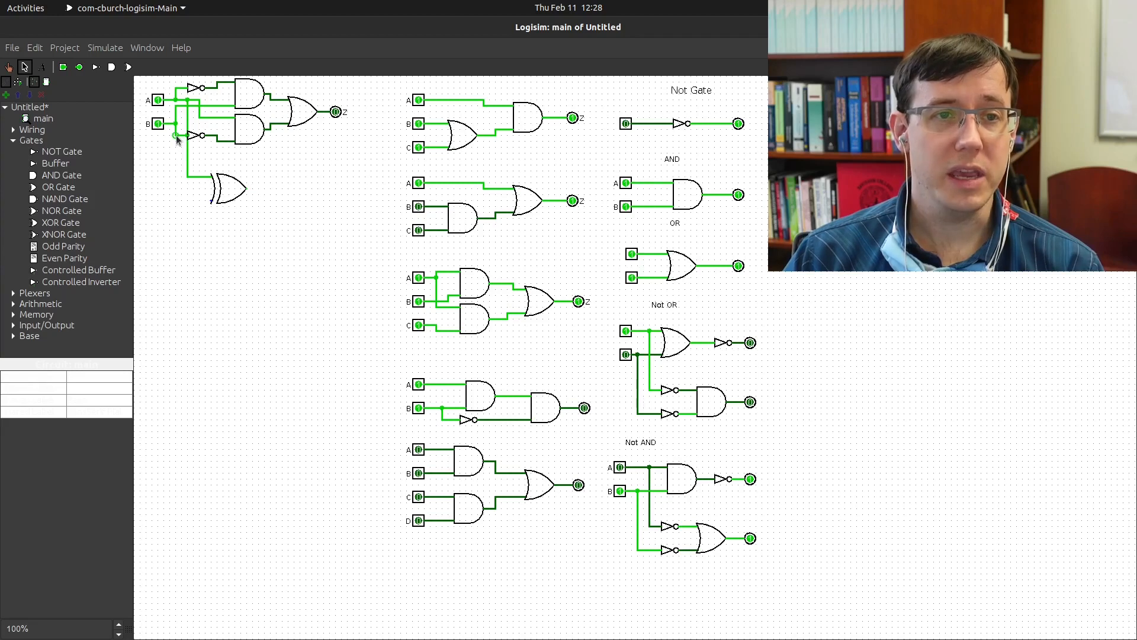
mouse_move(176, 136)
left_mouse_down()
mouse_move(176, 202)
mouse_move(212, 200)
left_mouse_up()
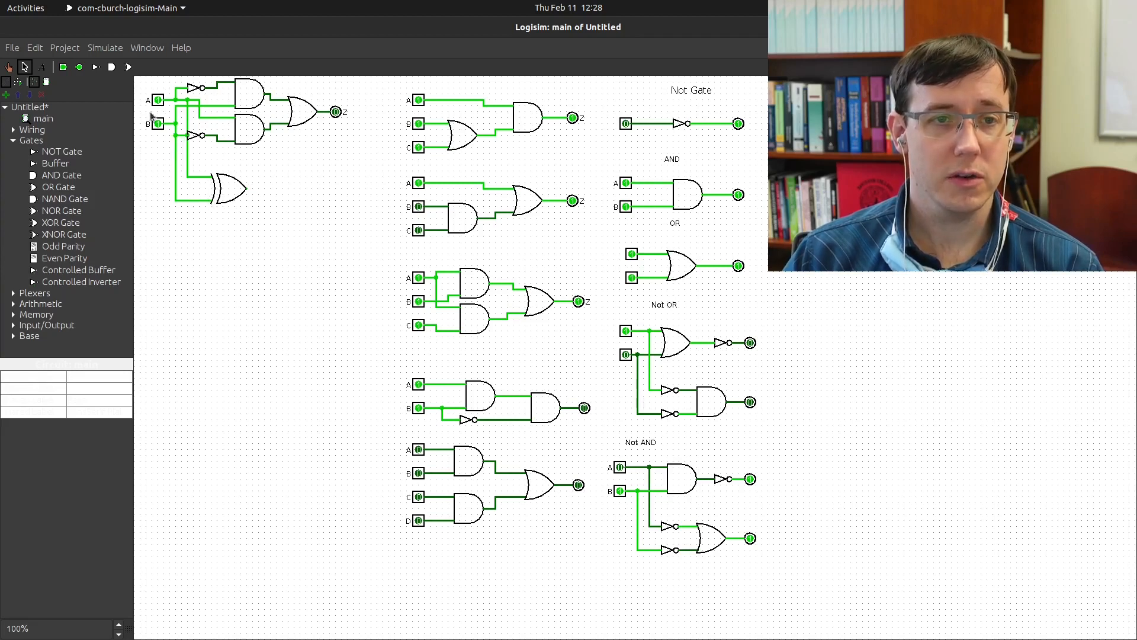
left_click(80, 67)
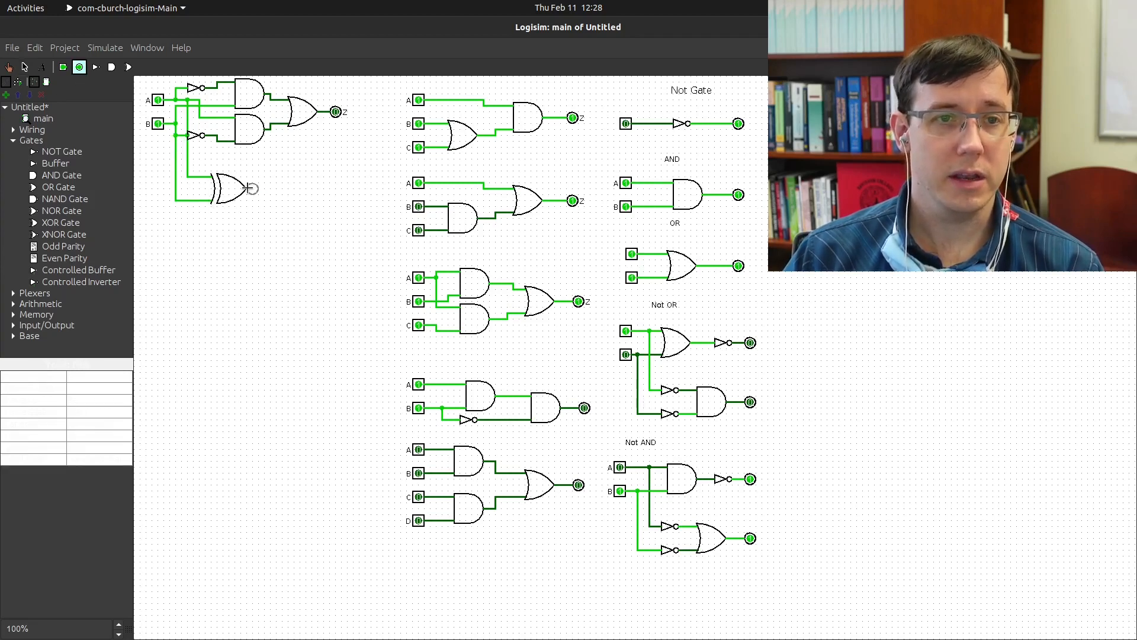
left_click(255, 188)
left_click_drag(255, 190, 279, 187)
Step: Test the XOR gate alongside the equivalent circuit by switching A and B off, then A back on
left_click(9, 67)
left_click(158, 101)
left_click(157, 123)
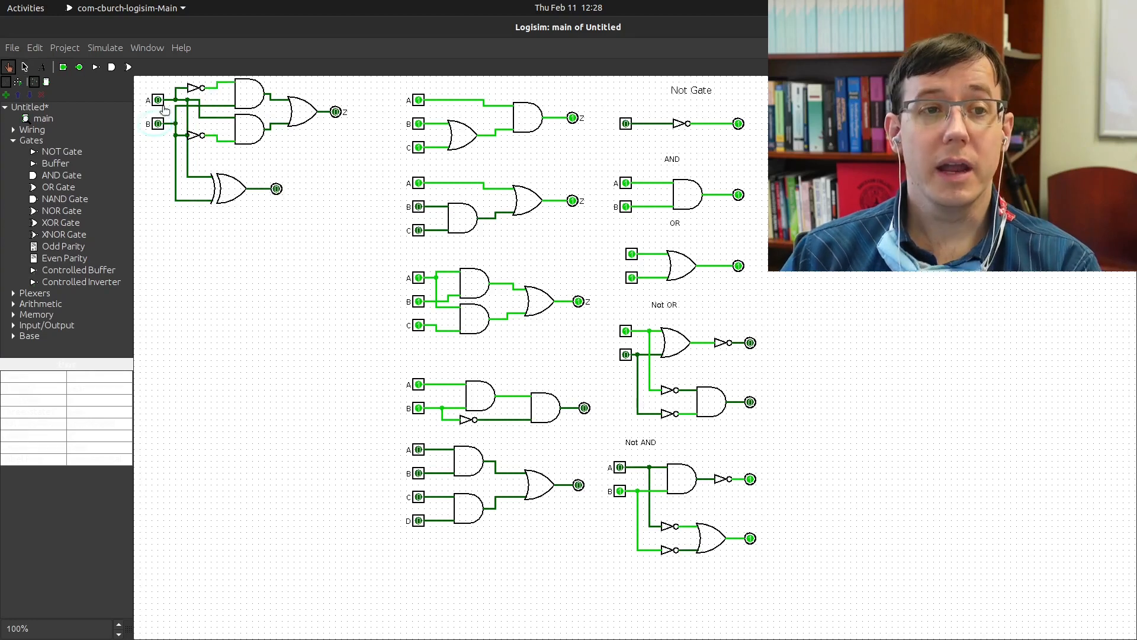
left_click(159, 102)
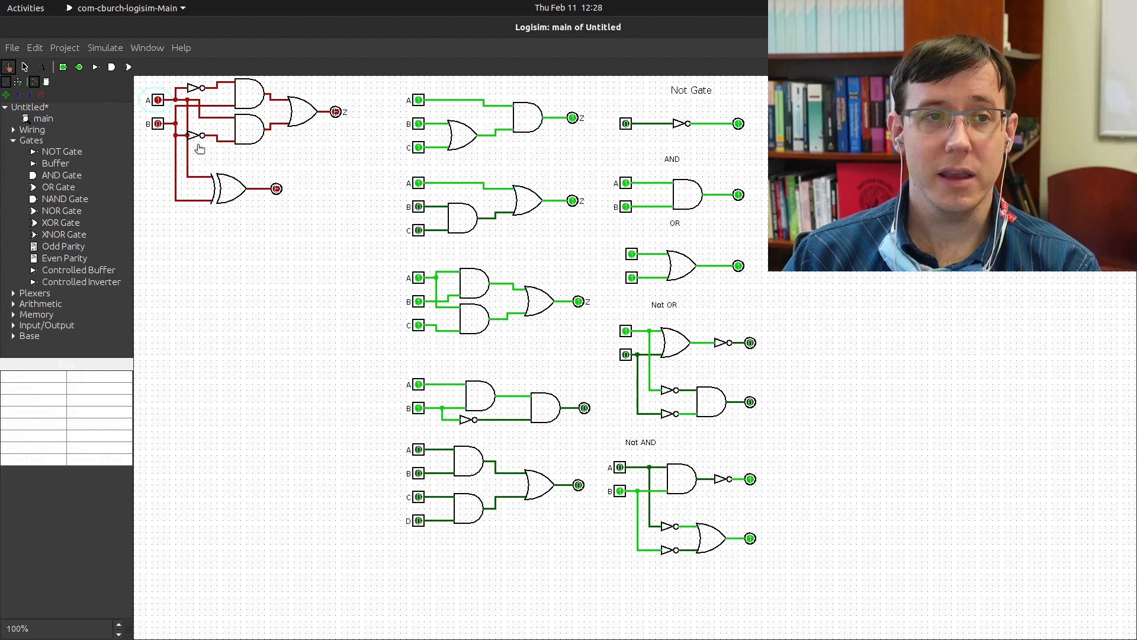
Step: Shift the lower NOT gate closer to its AND gate, then delete and redraw A's vertical wire to the XOR gate so it crosses B's wire unjoined
left_click(24, 67)
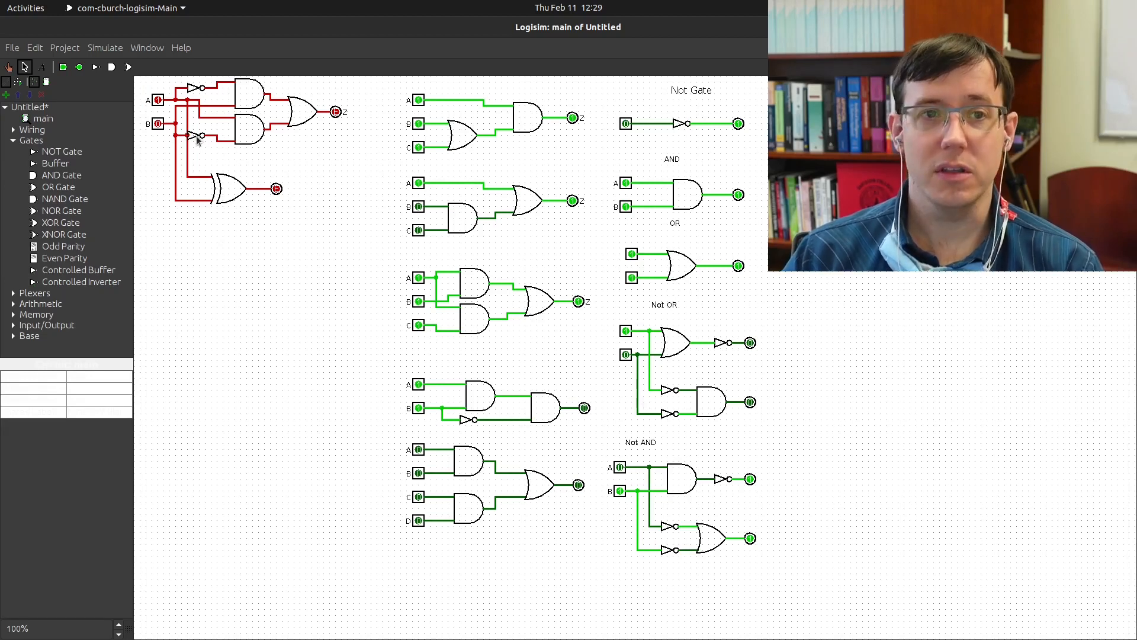
left_click_drag(193, 134, 213, 153)
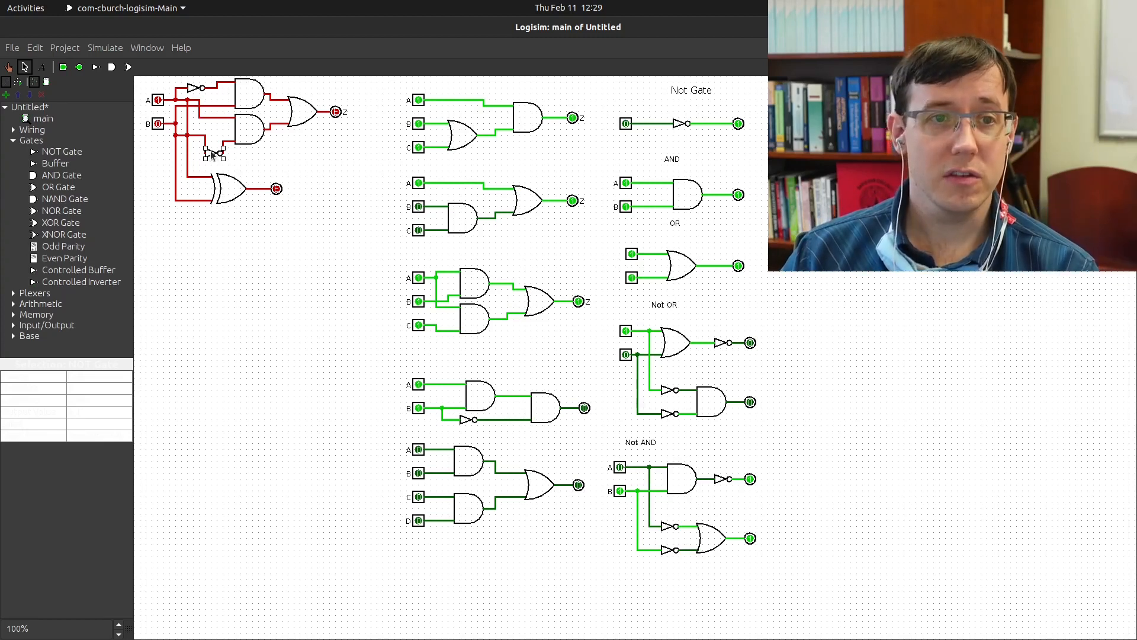
left_click_drag(215, 154, 211, 135)
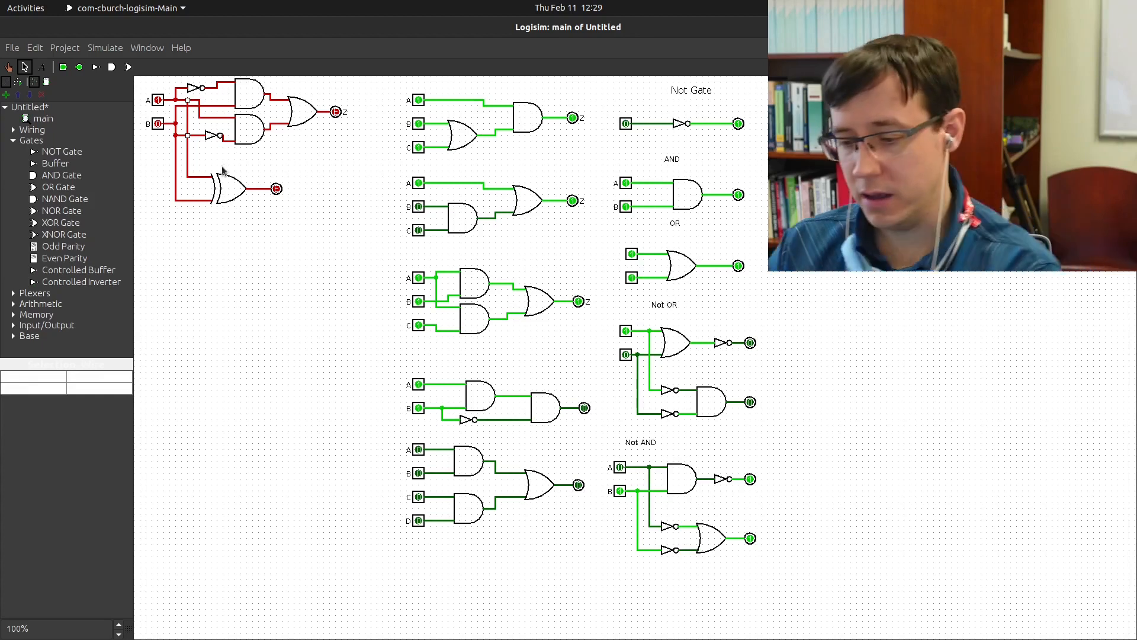
left_click(221, 165)
left_click(188, 161)
key("Delete")
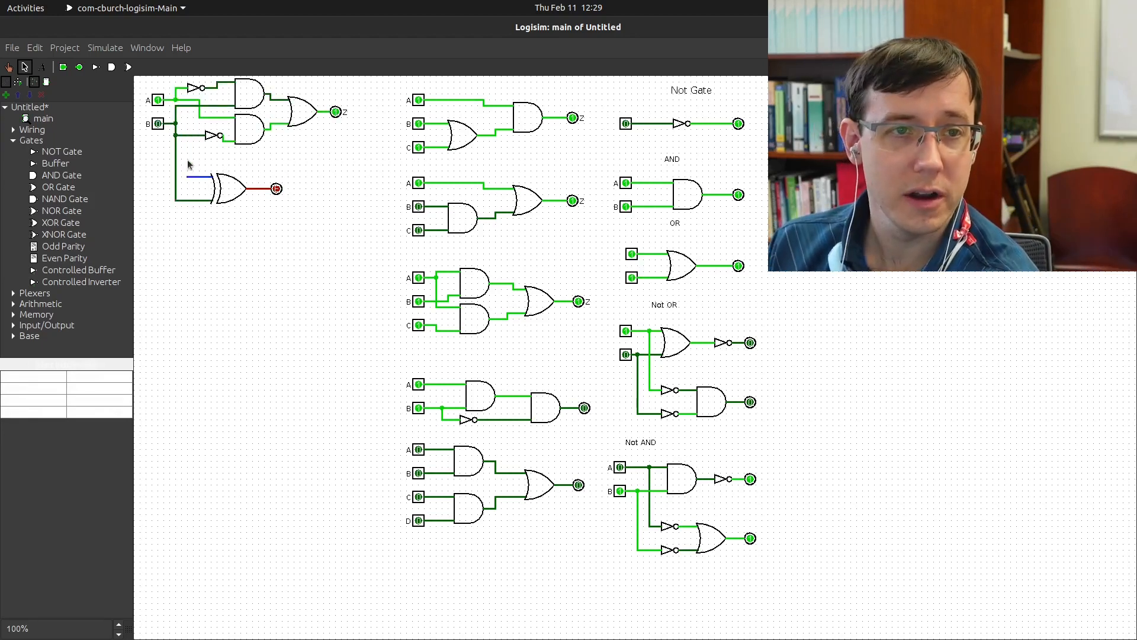
left_click_drag(188, 101, 191, 179)
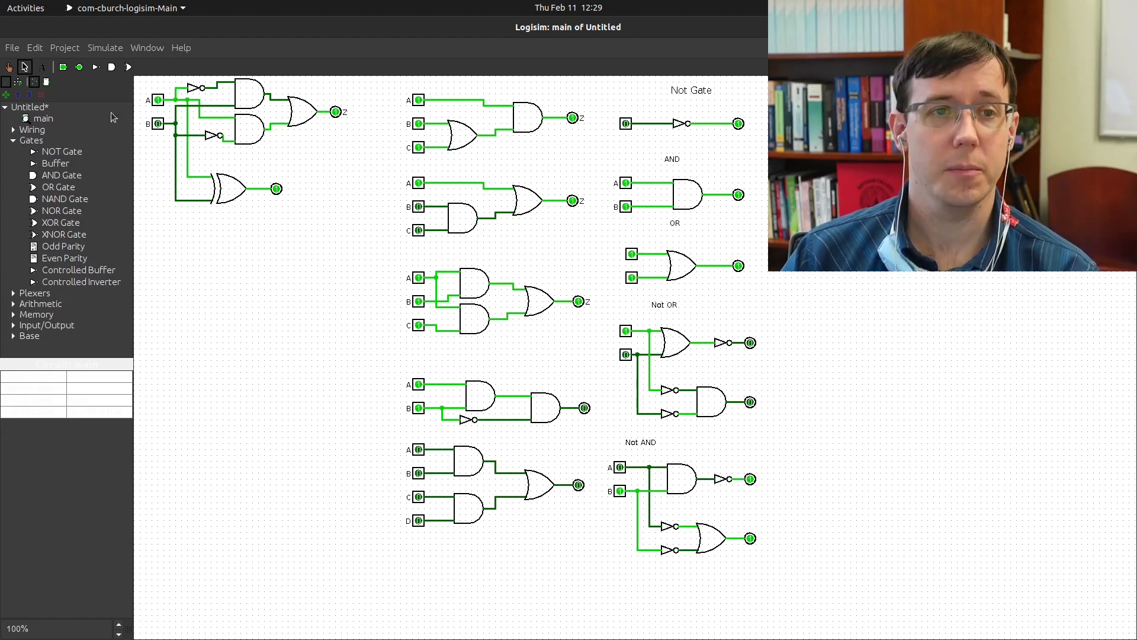
Step: Test different combinations of A and B on both circuits, ending with only B on, and compare with the XOR truth table in the browser
key("ctrl+1")
left_click(158, 100)
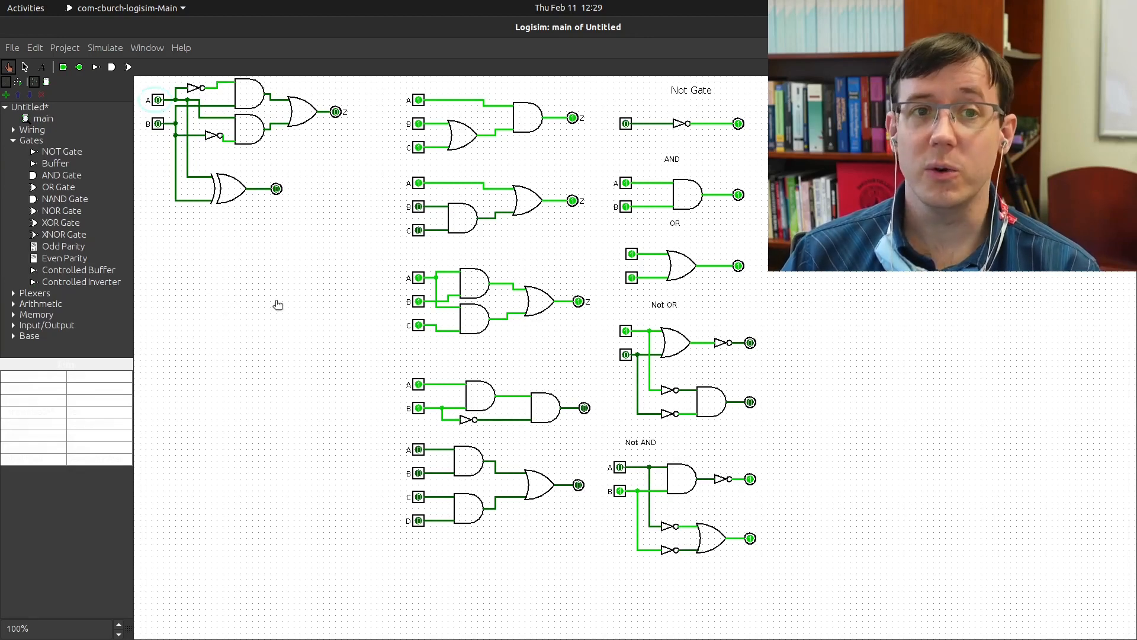
left_click(158, 100)
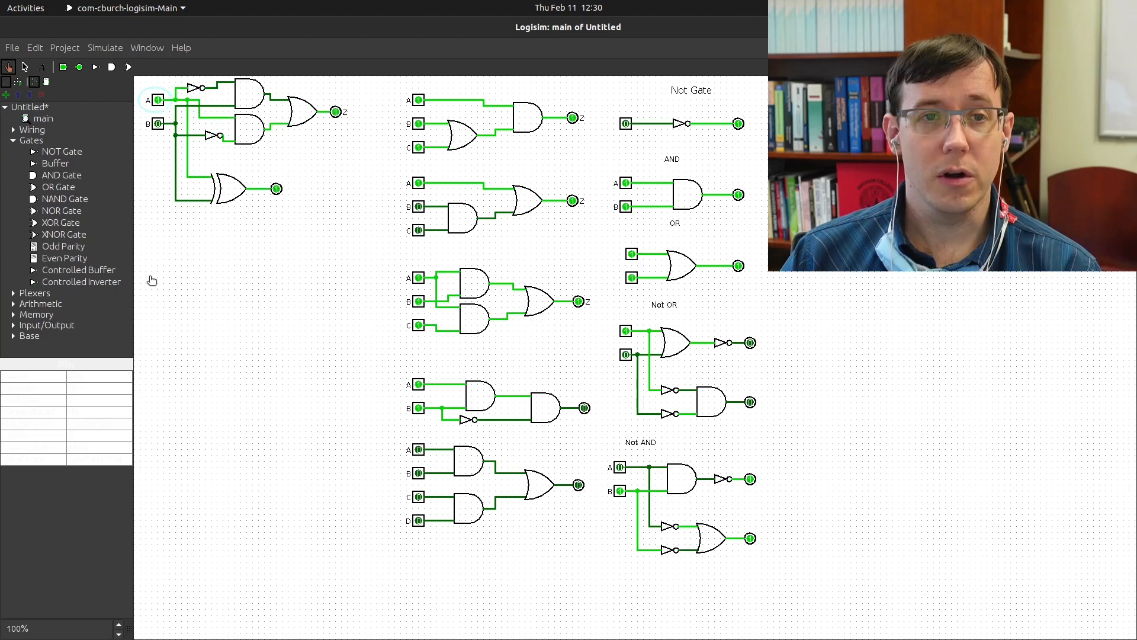
left_click(157, 123)
left_click(159, 100)
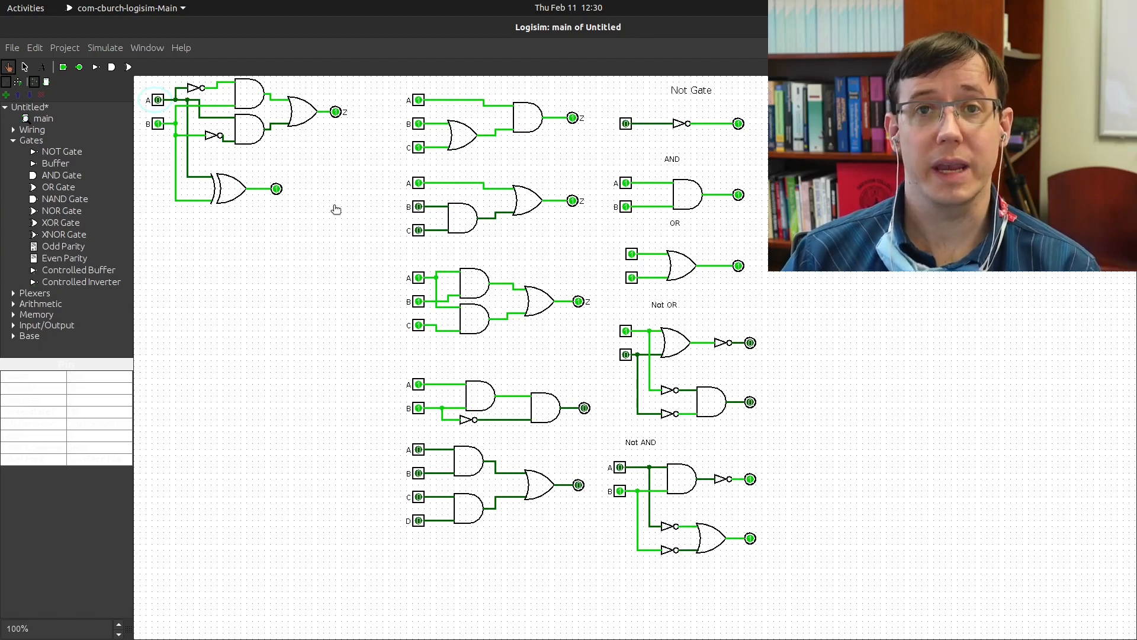
key("alt+Tab")
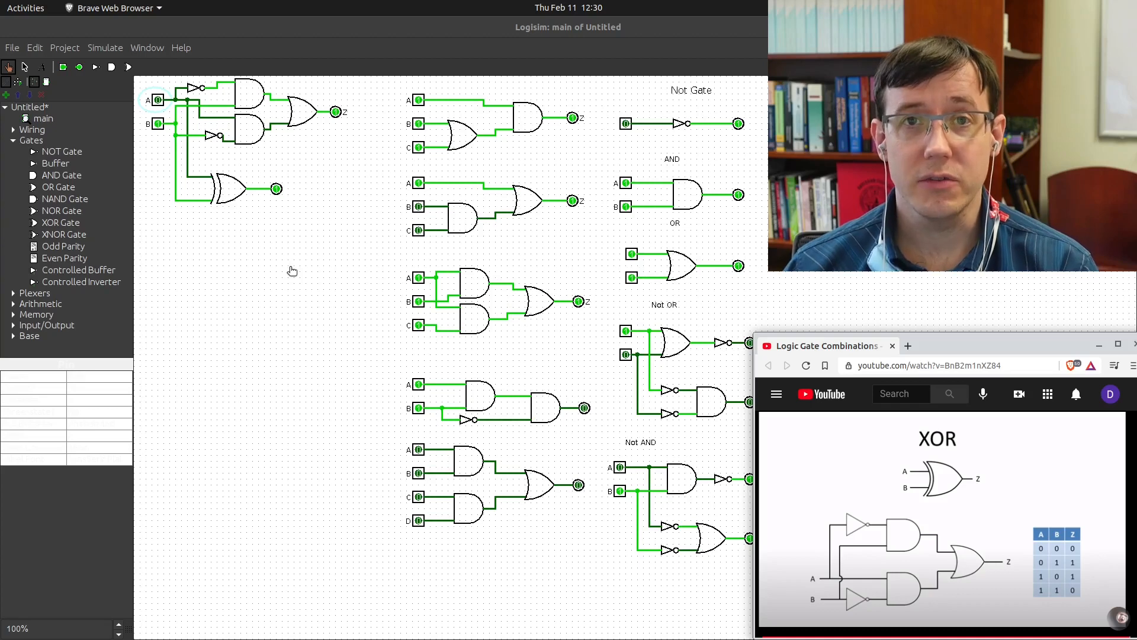